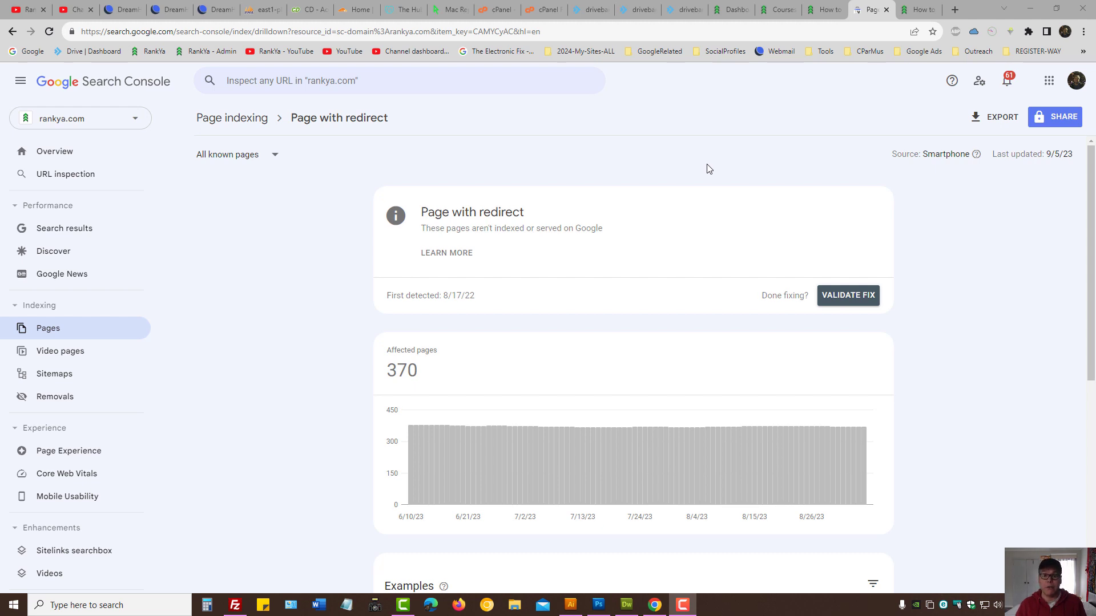
Step: View the RankYa article on fixing page with redirect issues and return to the Search Console Page with redirect report
left_click(826, 9)
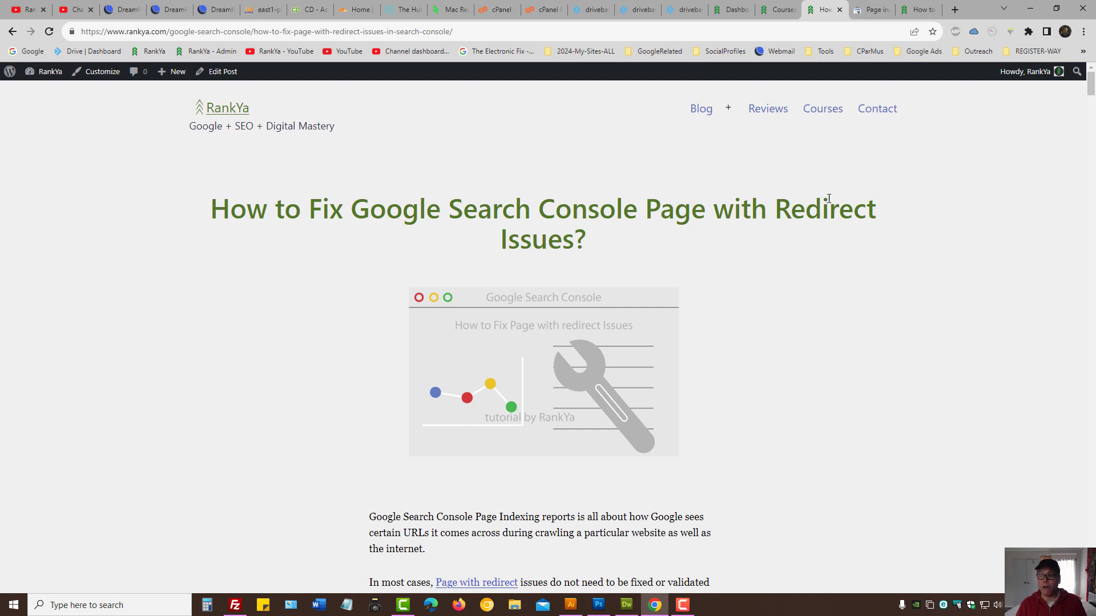
left_click(872, 9)
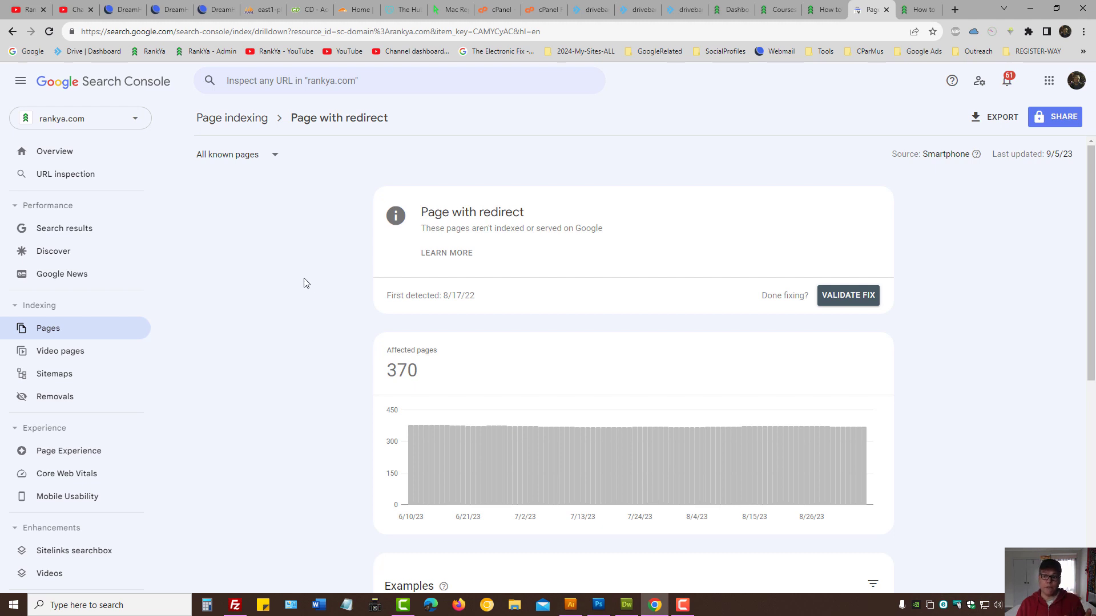
Step: Switch to Illustrator and paint a Paintbrush stroke on Layer 605 leading from above the artboard to the upper URL, leaving it selected
left_click(571, 605)
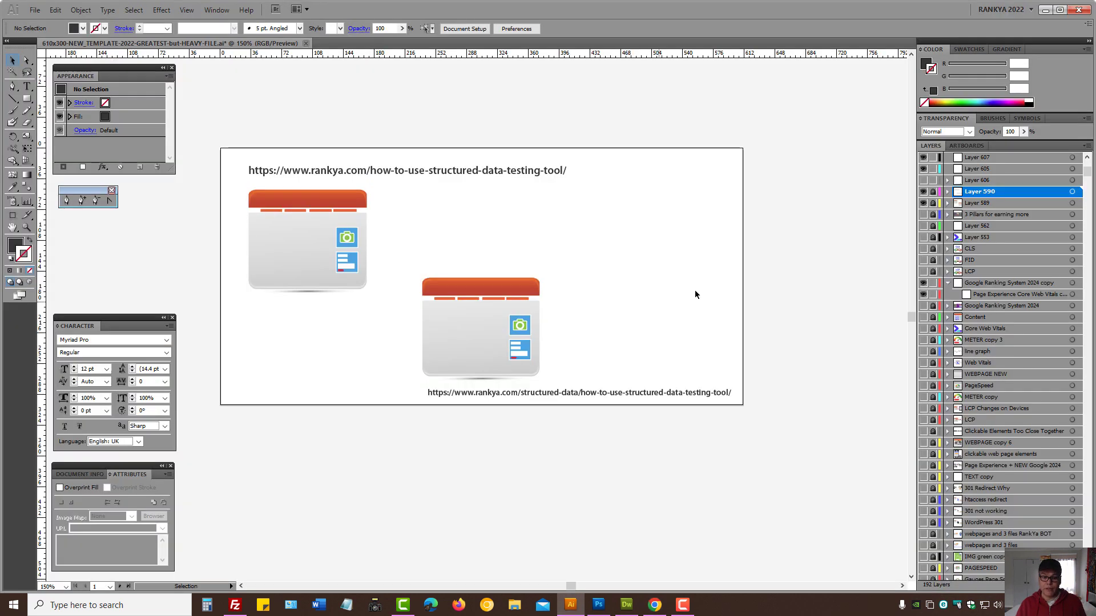
left_click(983, 169)
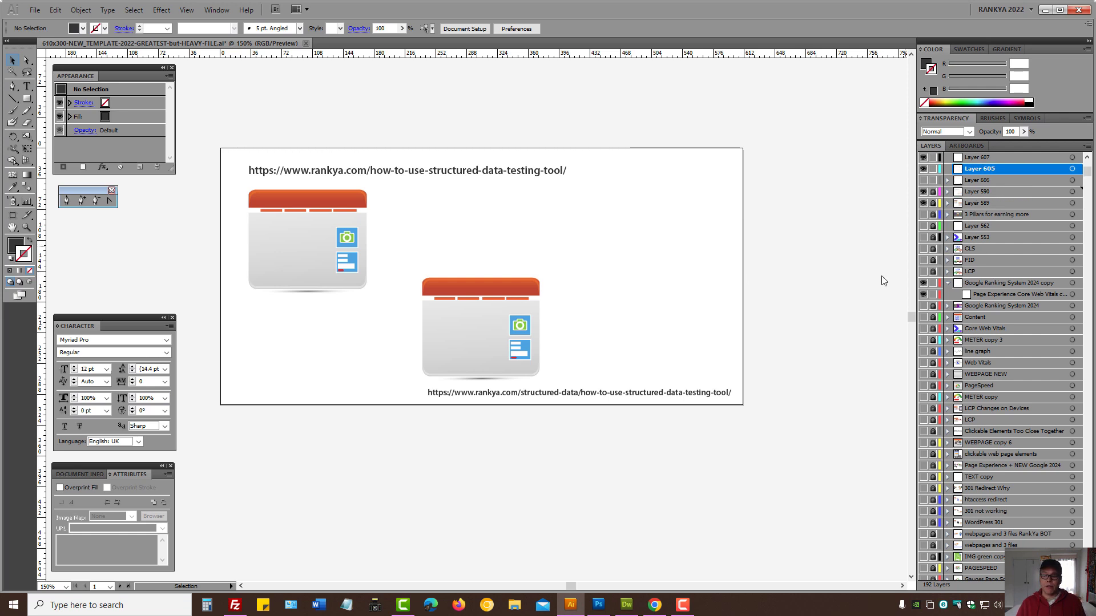
left_click(12, 110)
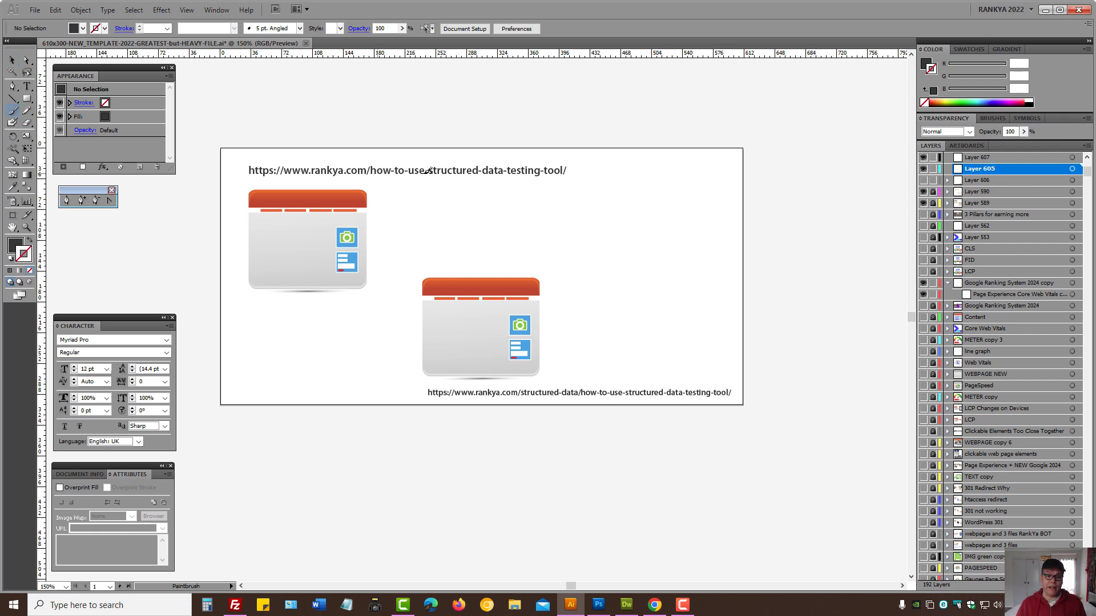
left_click_drag(663, 123, 357, 160)
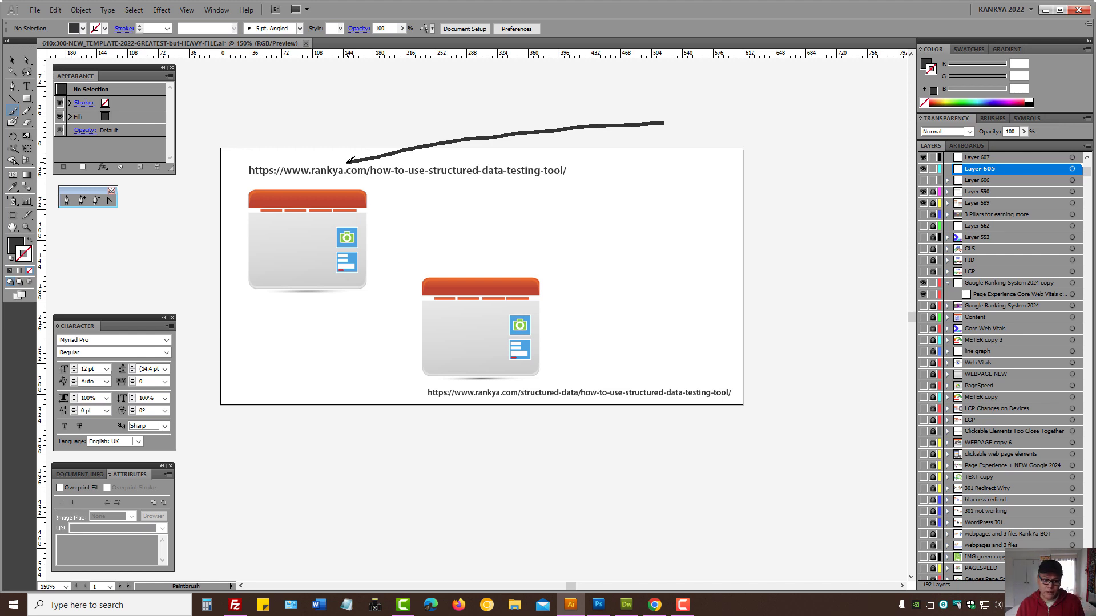
key("shift+x")
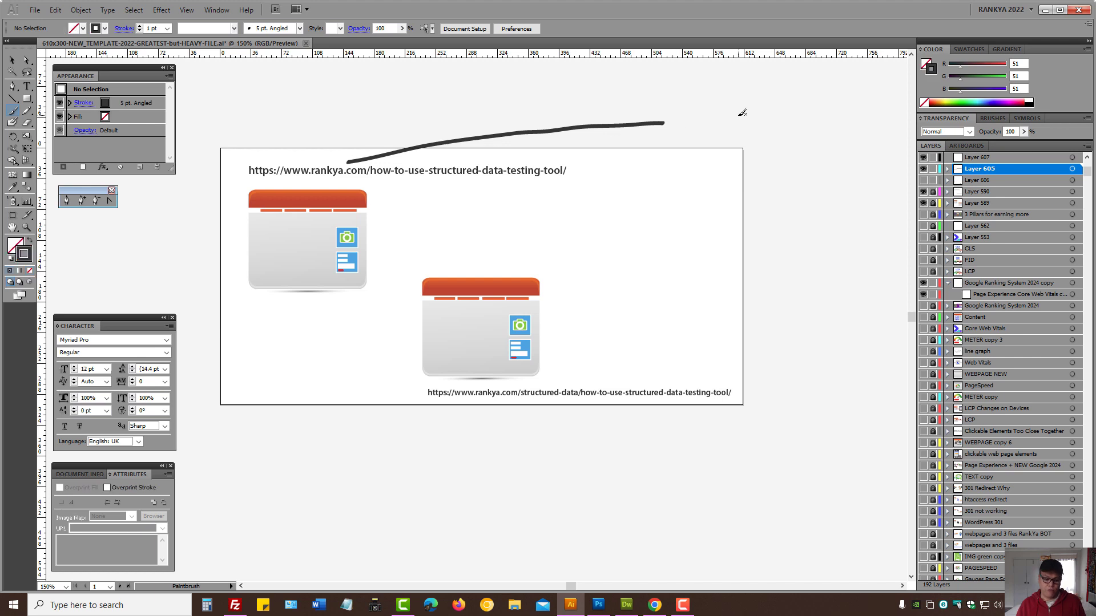
key("v")
key("ctrl+a")
key("b")
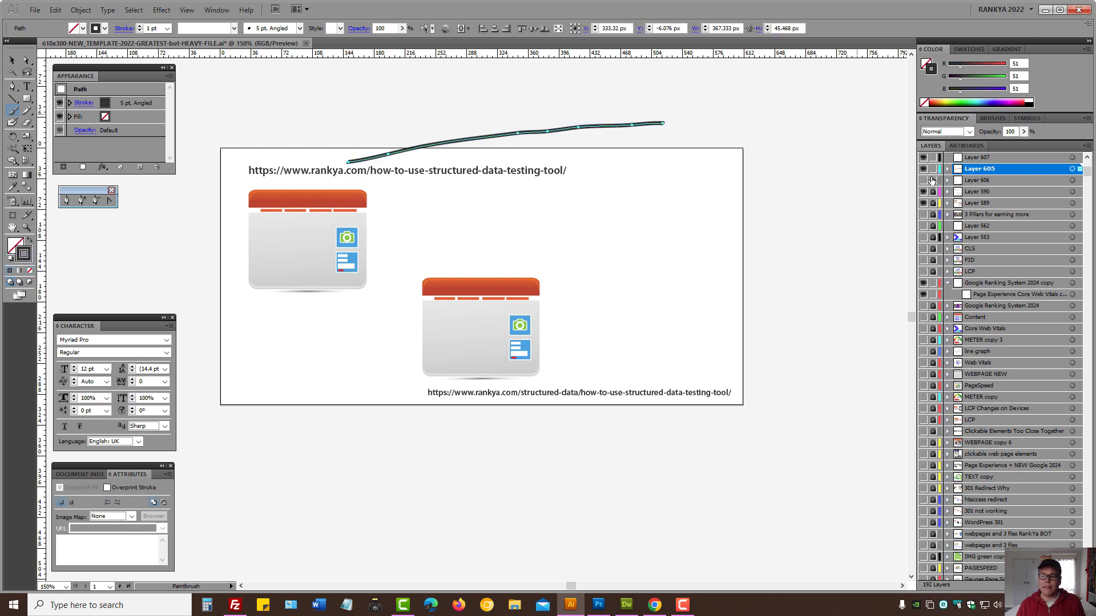
Step: Show Layer 606 and circle both the original URL and the structured-data URL with the Paintbrush on Layer 605
left_click(924, 180)
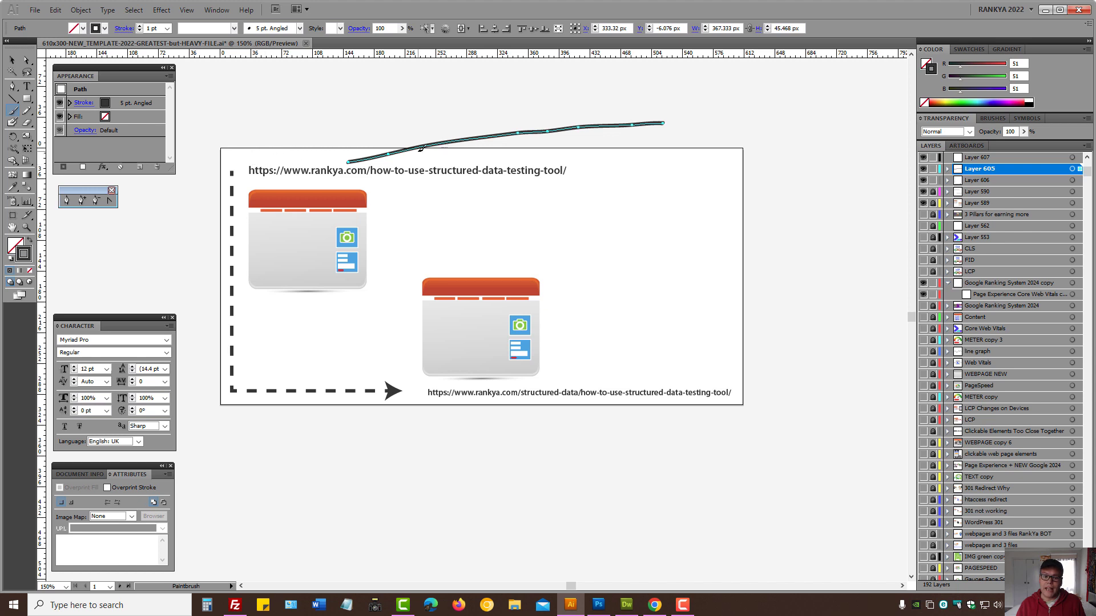
mouse_move(591, 163)
left_mouse_down()
mouse_move(345, 141)
mouse_move(234, 176)
mouse_move(592, 164)
left_mouse_up()
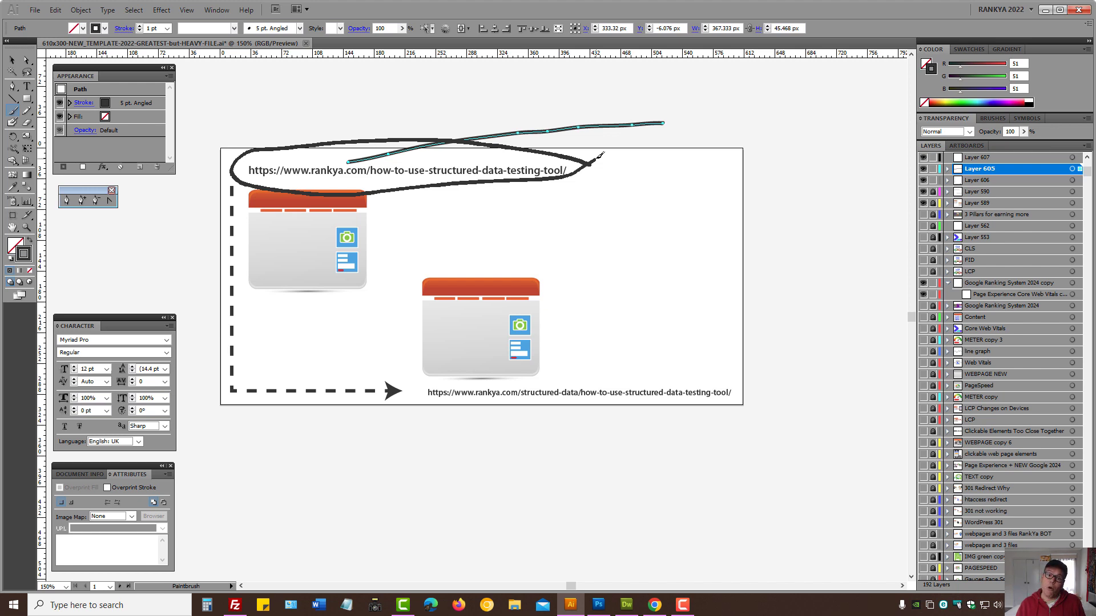
left_click_drag(597, 157, 597, 156)
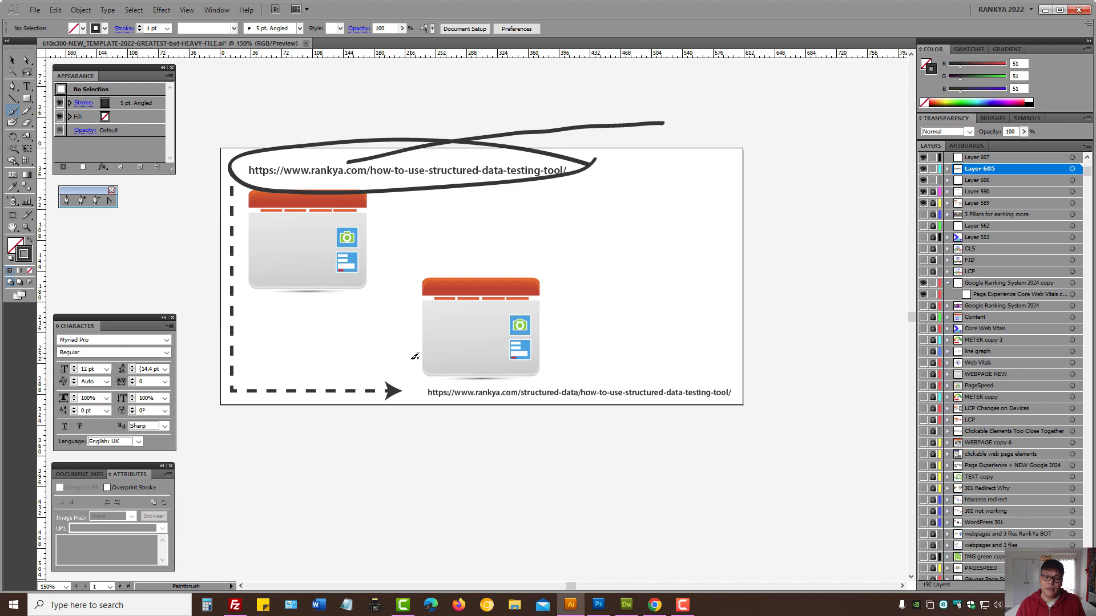
mouse_move(423, 378)
left_mouse_down()
mouse_move(714, 420)
mouse_move(689, 366)
mouse_move(422, 380)
left_mouse_up()
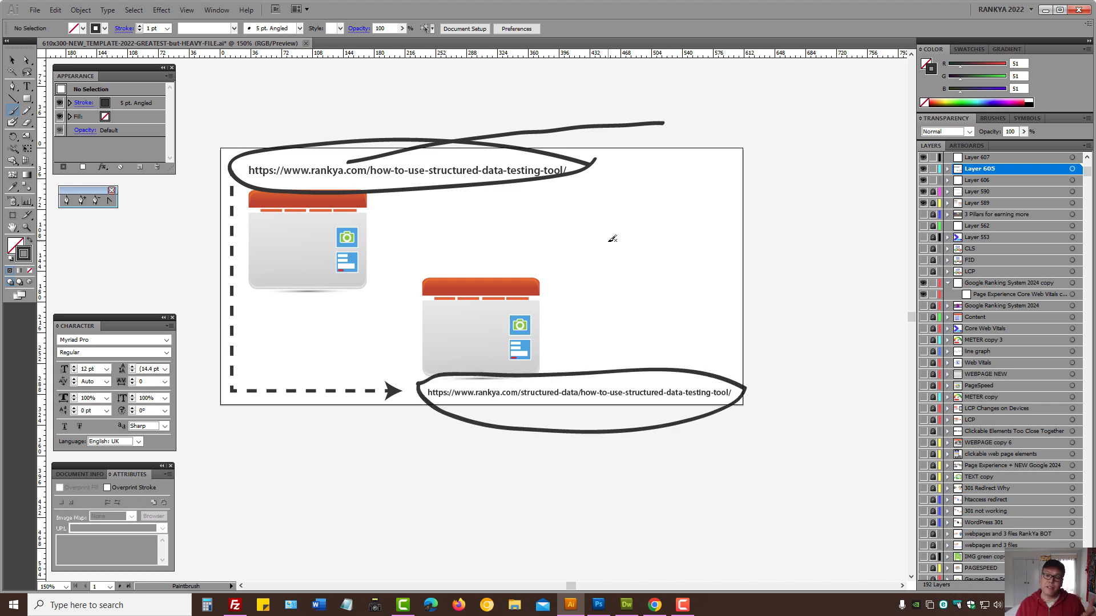
Step: Switch to Chrome, filter the Page with redirect report to All submitted pages and highlight its result message
left_click(655, 605)
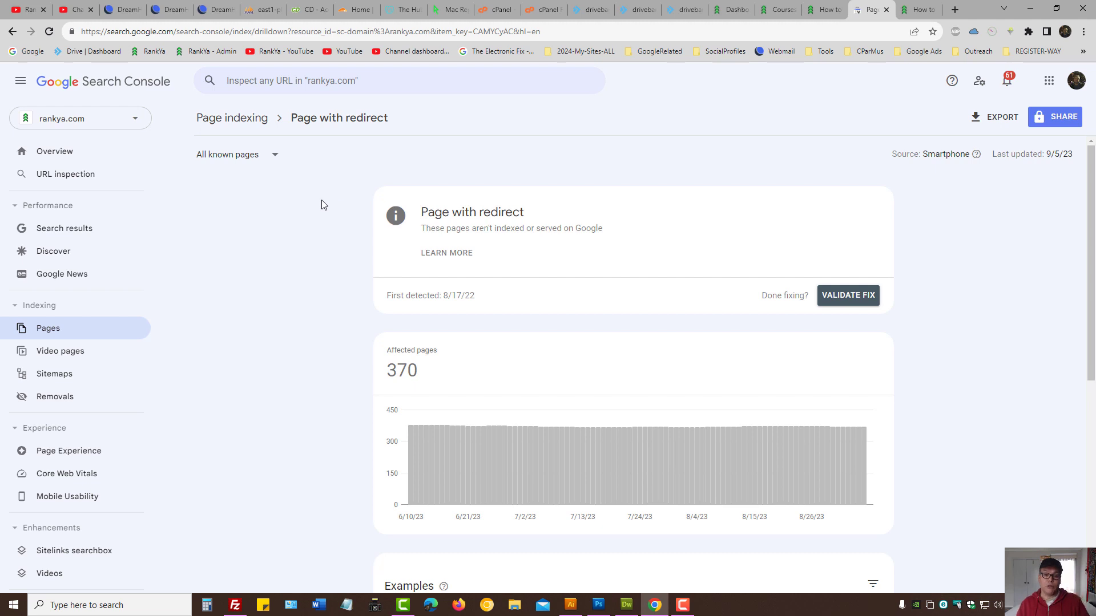
left_click(254, 159)
left_click(215, 189)
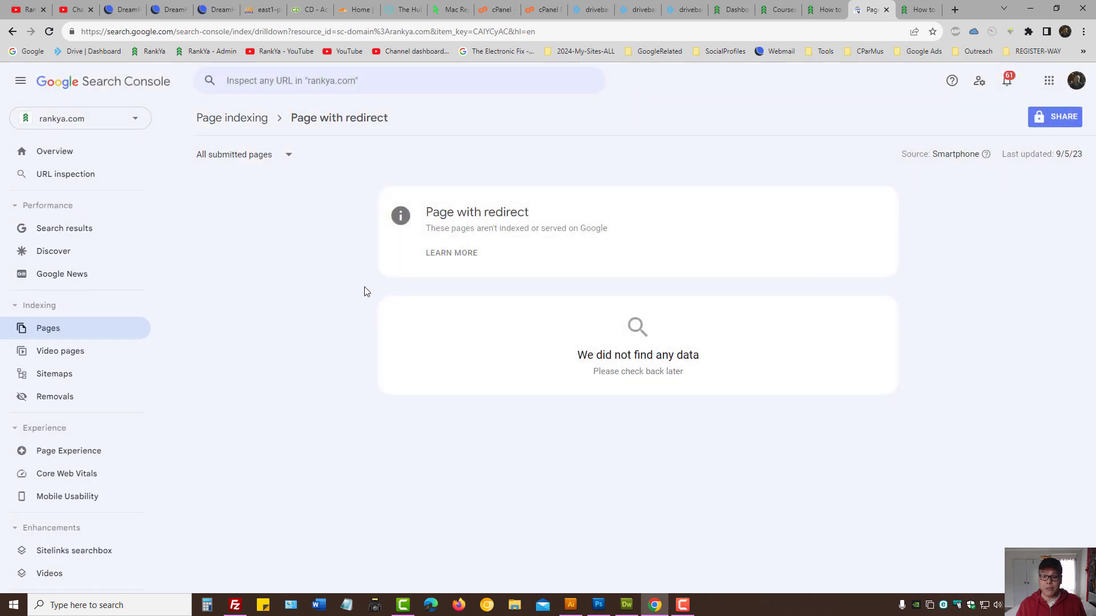
triple_click(581, 358)
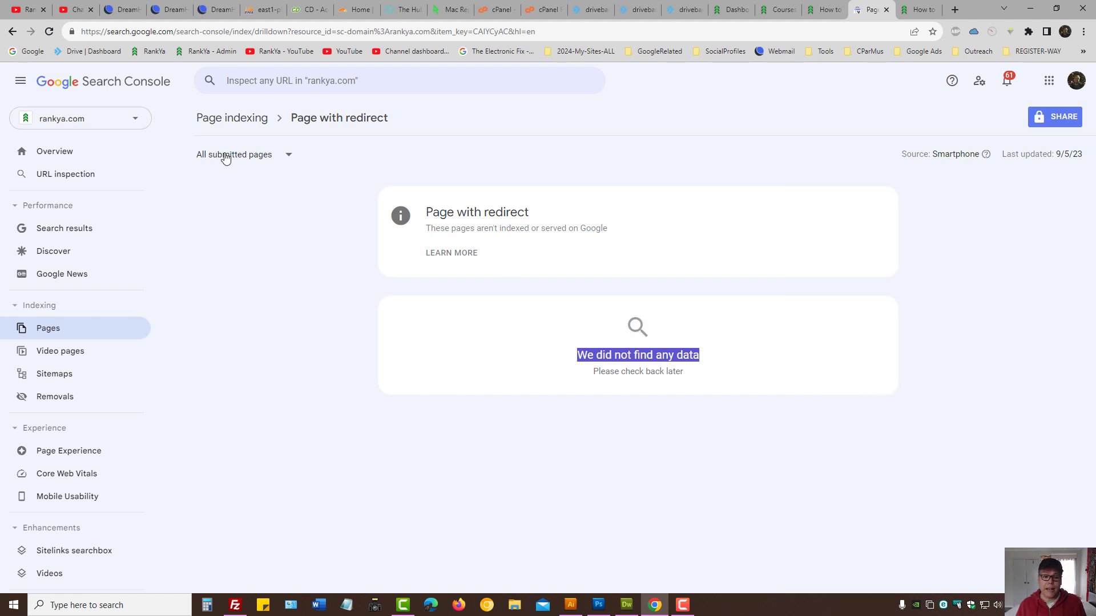
Step: Open the Sitemaps report in a new tab to check the submitted sitemaps, and return to the Page with redirect report
middle_click(62, 379)
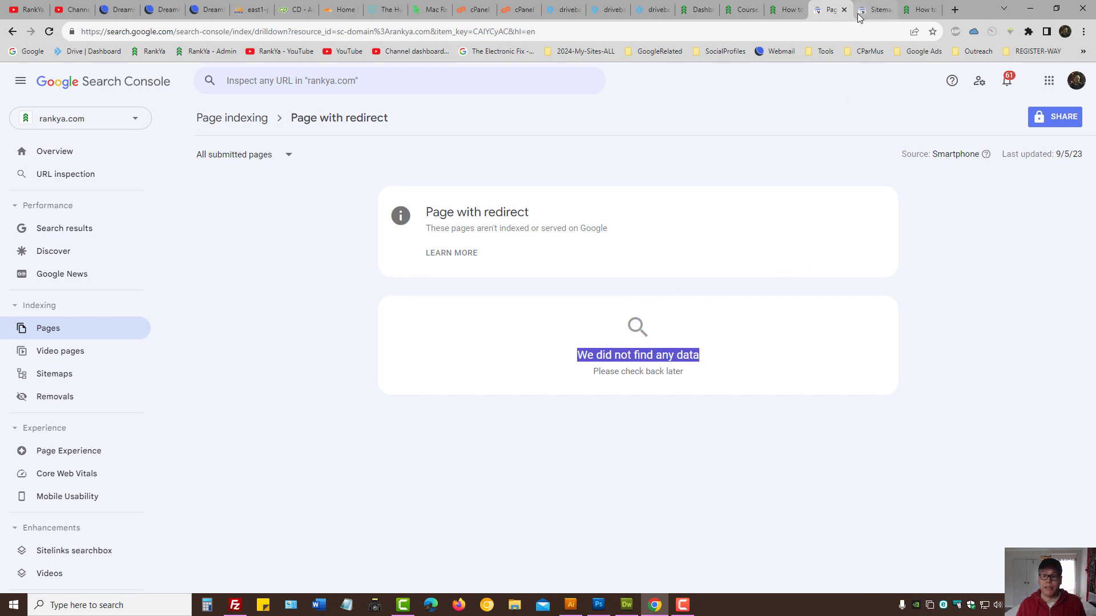
left_click(874, 9)
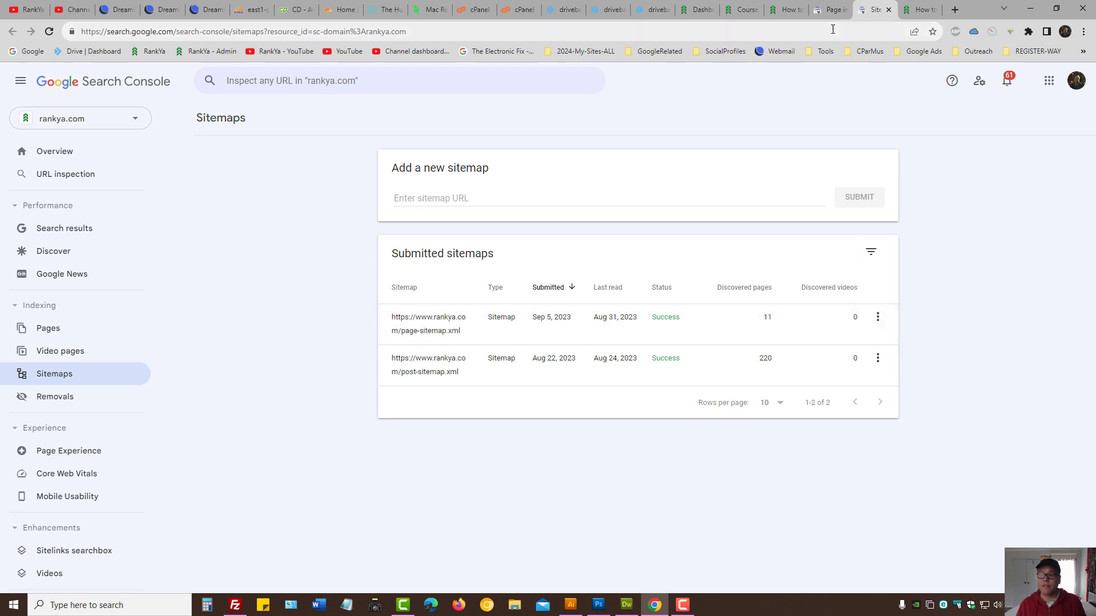
left_click(827, 13)
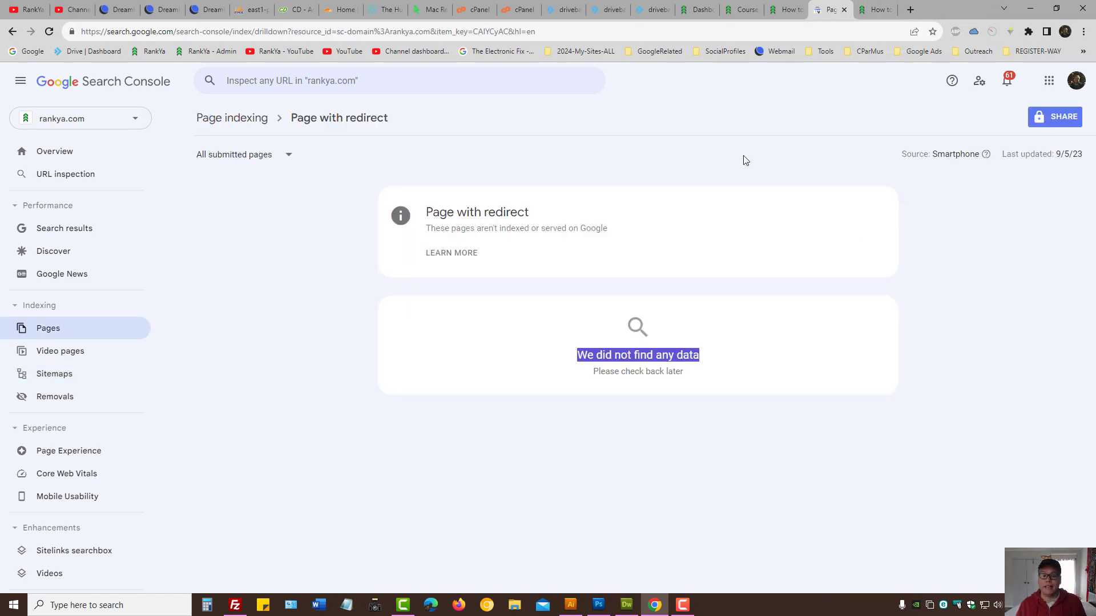
left_click(287, 231)
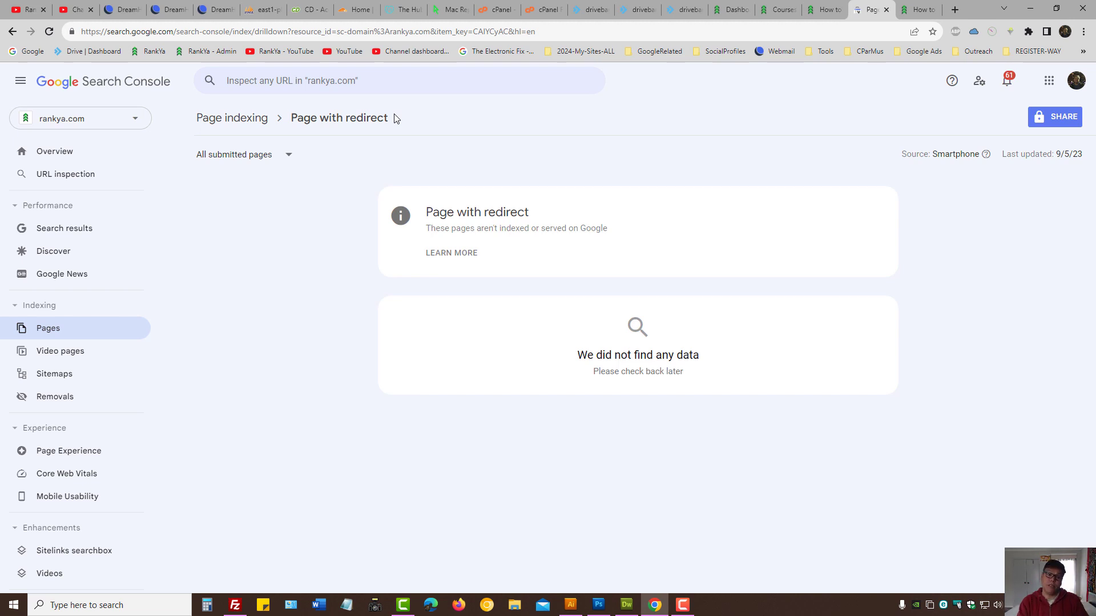
Step: Filter the Page with redirect report to All known pages and review the affected pages chart and example URLs
left_click(269, 155)
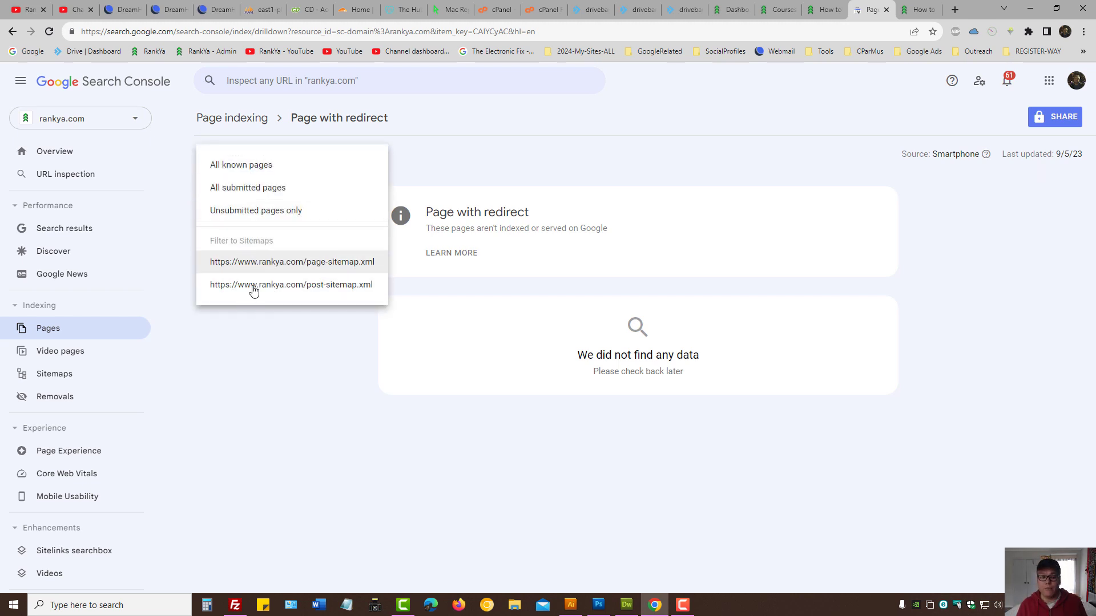
left_click(254, 164)
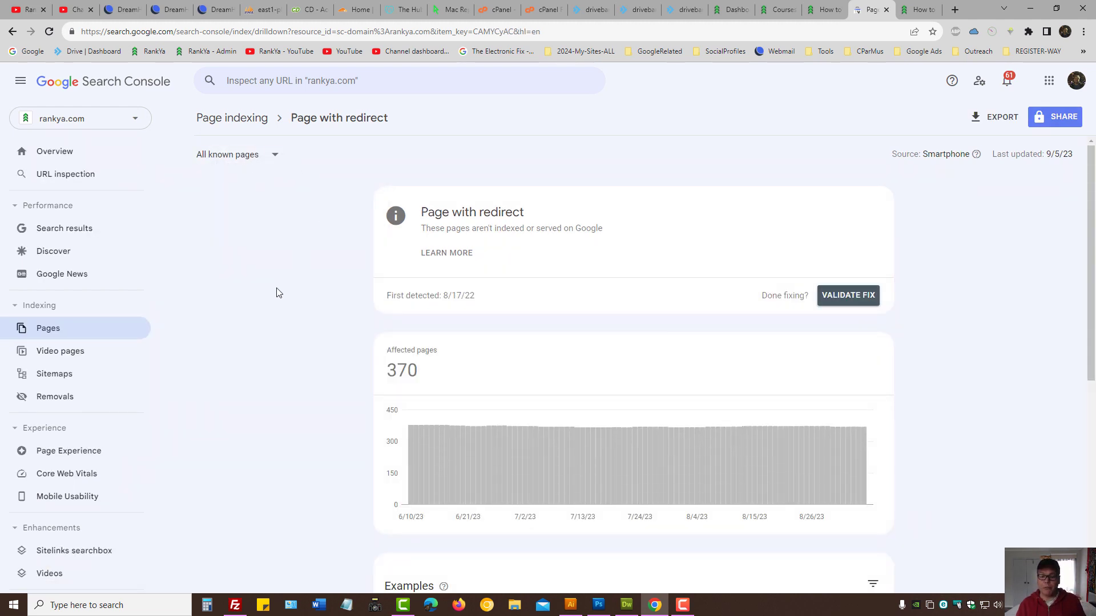
scroll(277, 291, "down", 3)
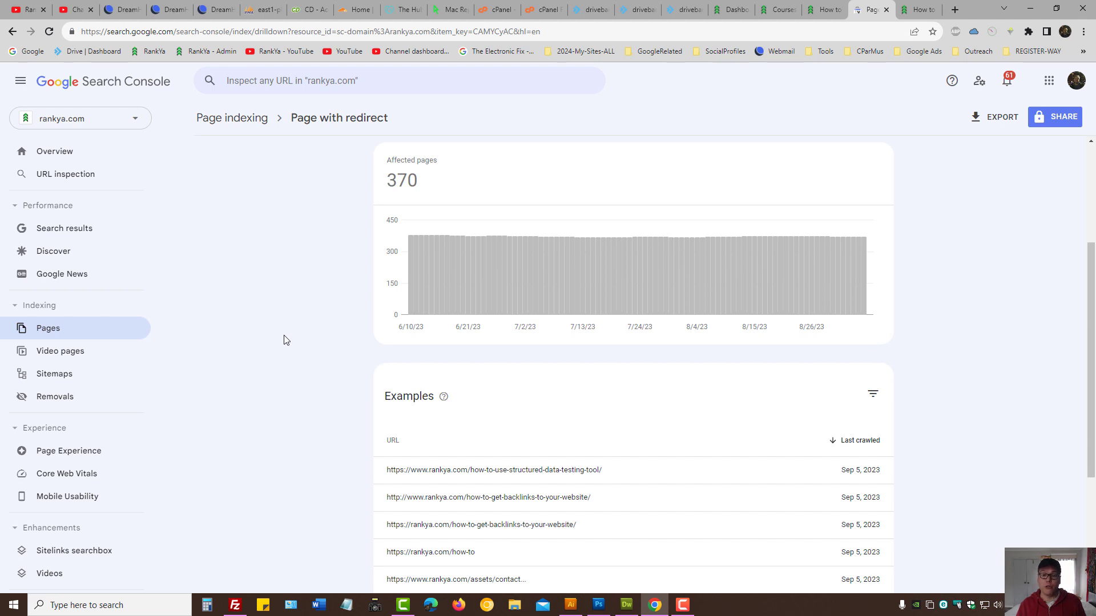
scroll(268, 354, "down", 3)
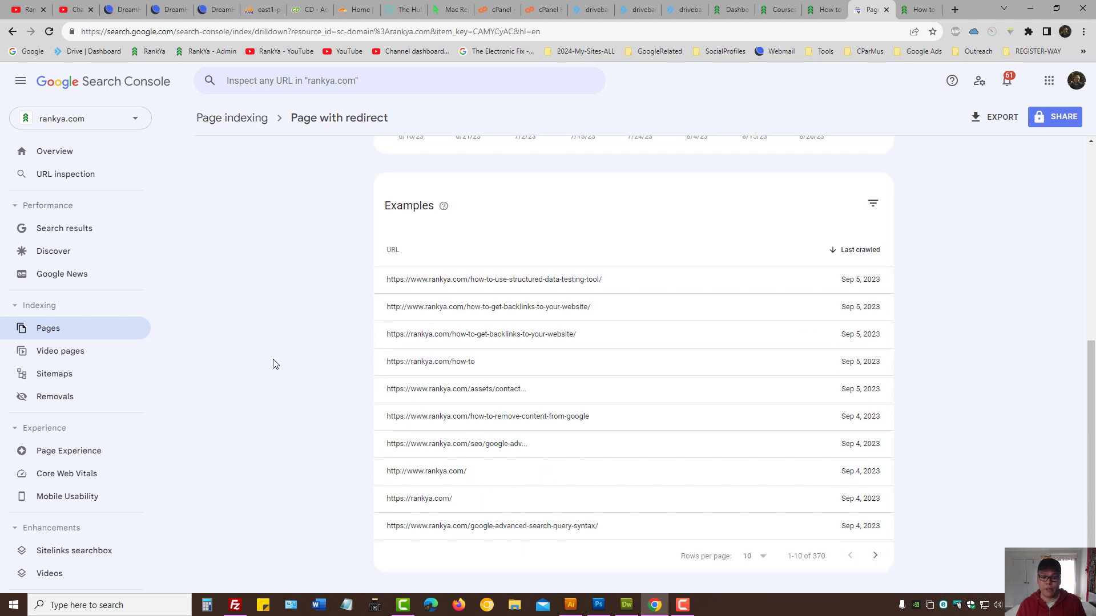
scroll(274, 365, "up", 6)
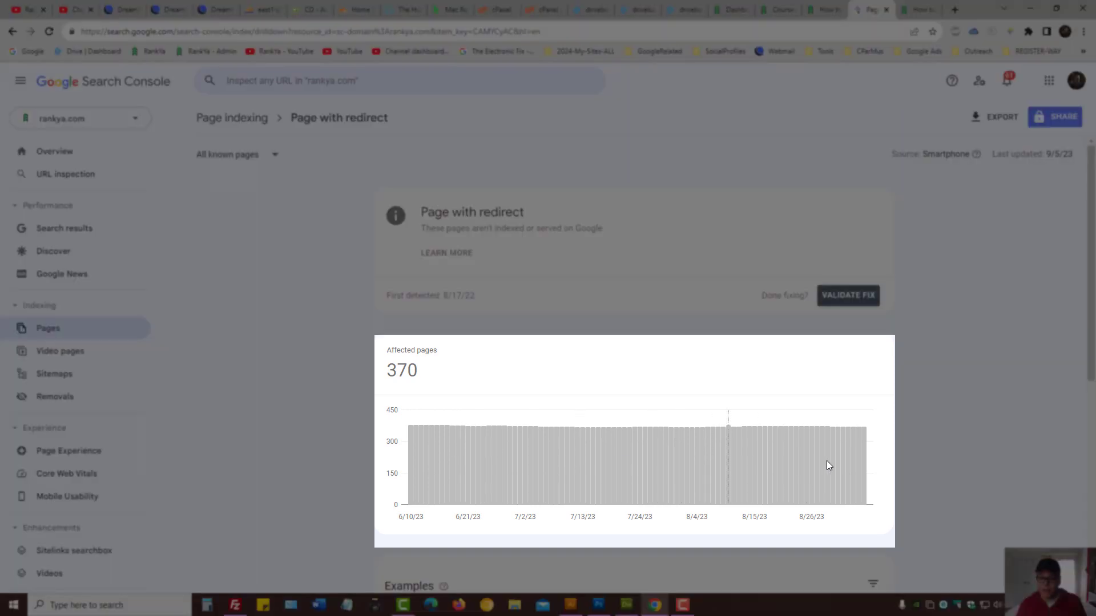
scroll(851, 458, "down", 3)
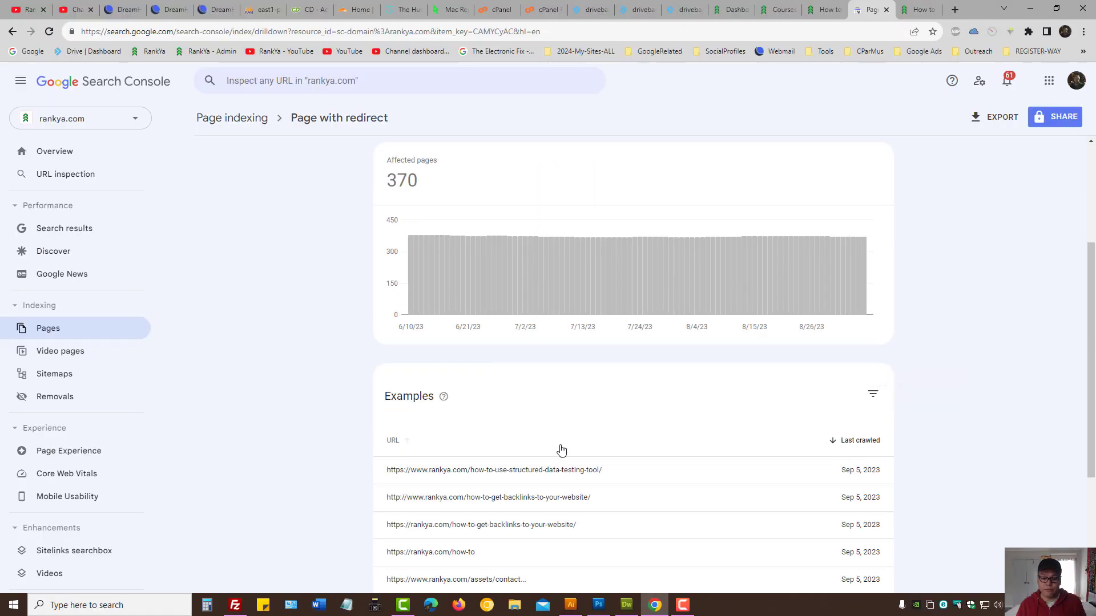
left_click(463, 474)
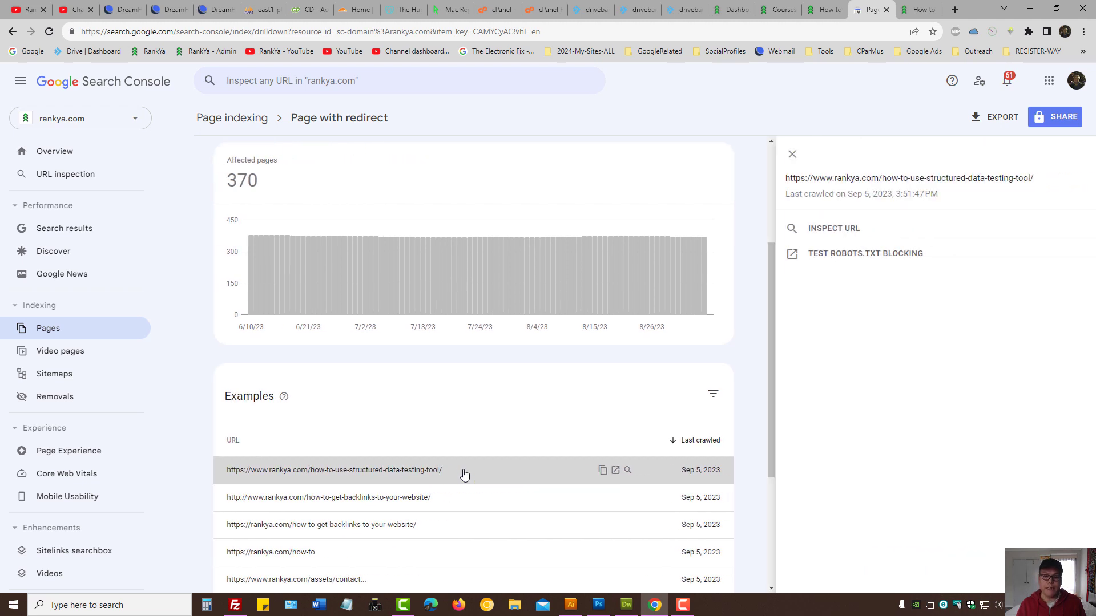
left_click(834, 230)
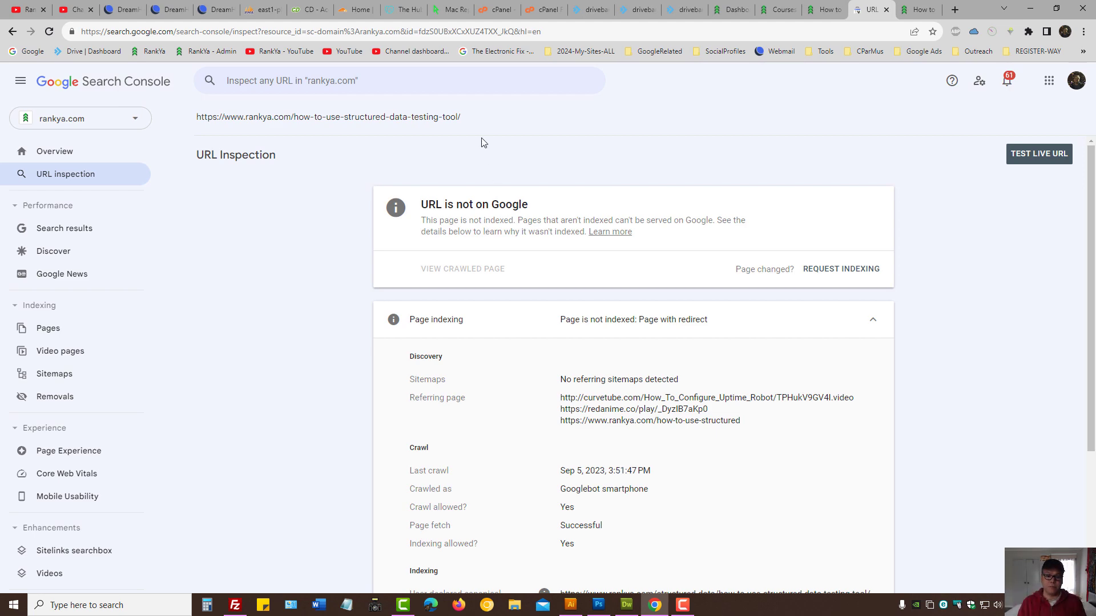
Step: Examine the inspected URL, its Google index status and its page indexing reason by highlighting each of them
left_click_drag(461, 117, 193, 124)
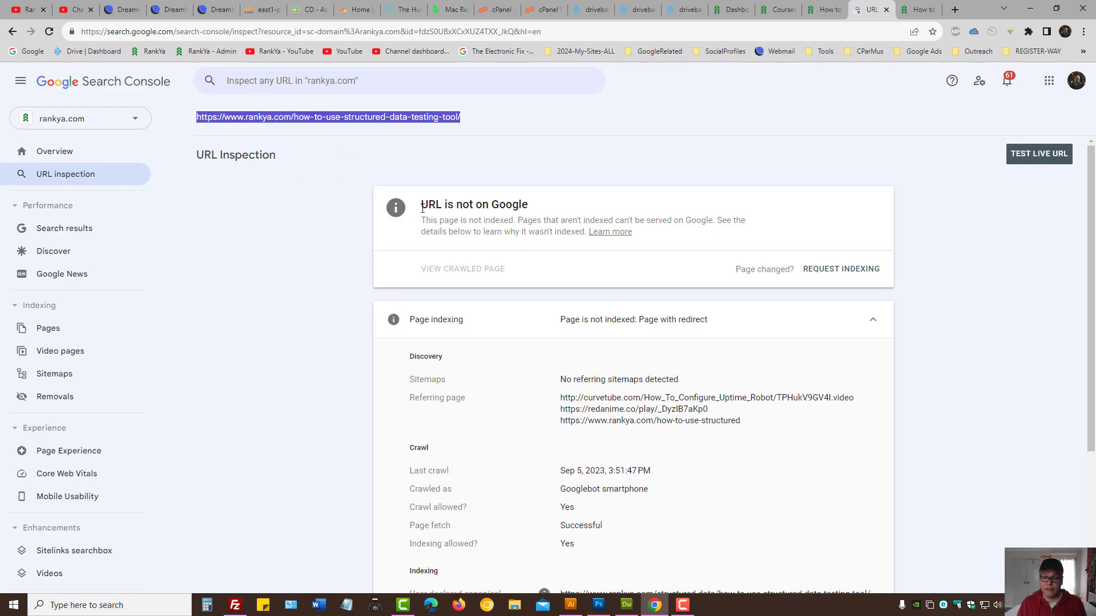
left_click_drag(423, 208, 557, 216)
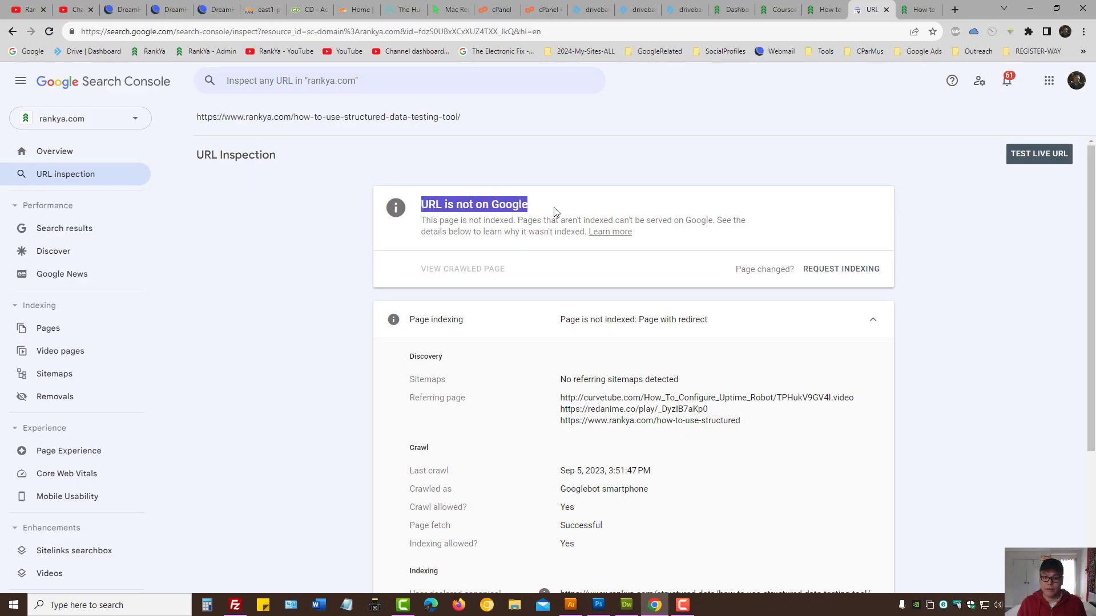
triple_click(379, 117)
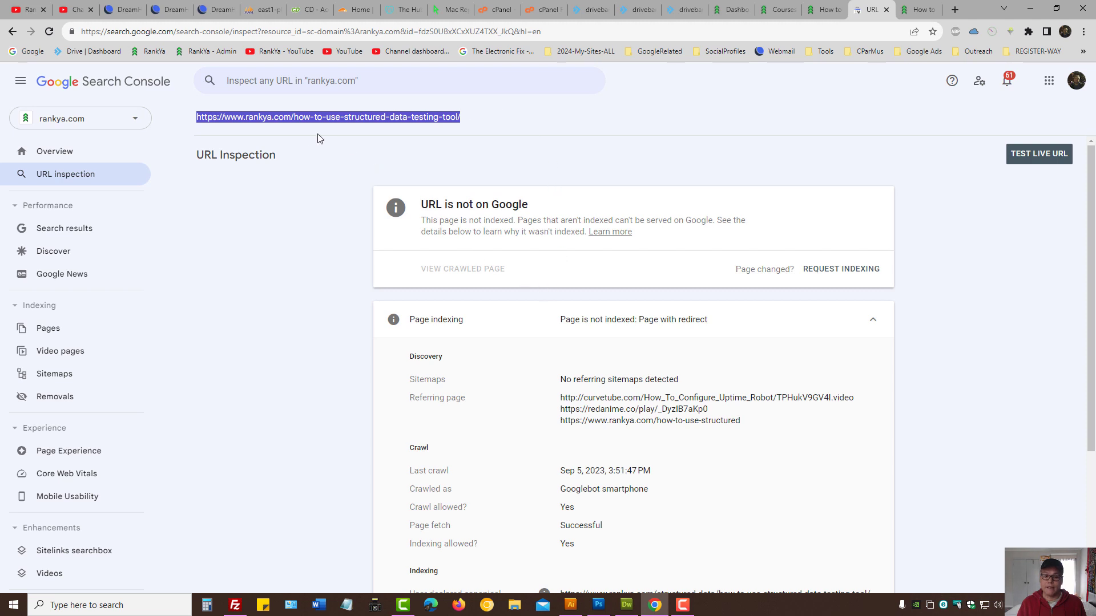
left_click_drag(422, 204, 530, 206)
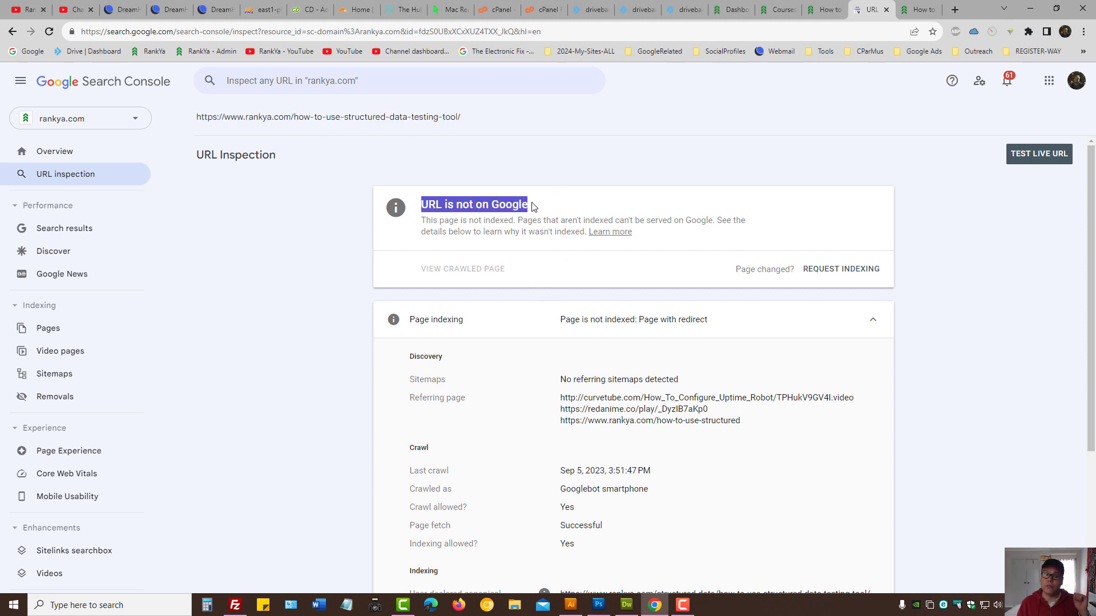
triple_click(357, 117)
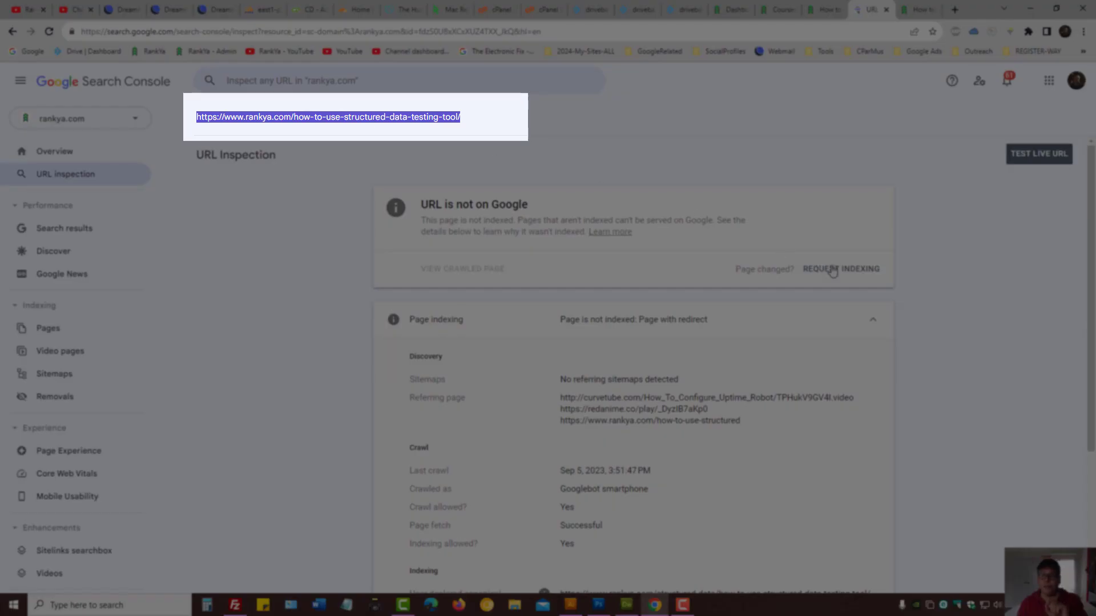
triple_click(327, 118)
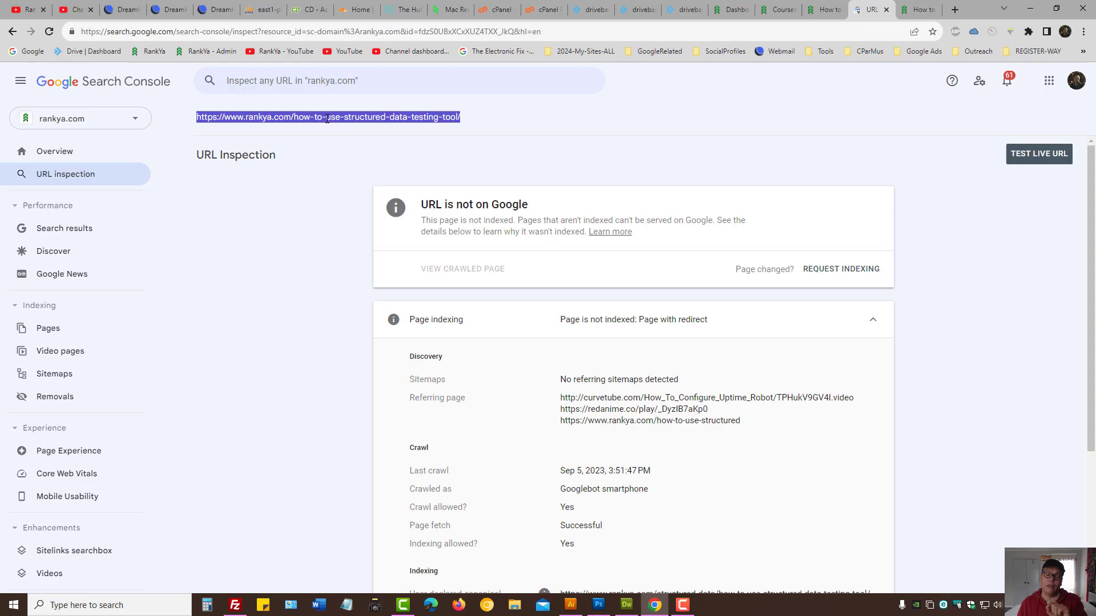
left_click(331, 230)
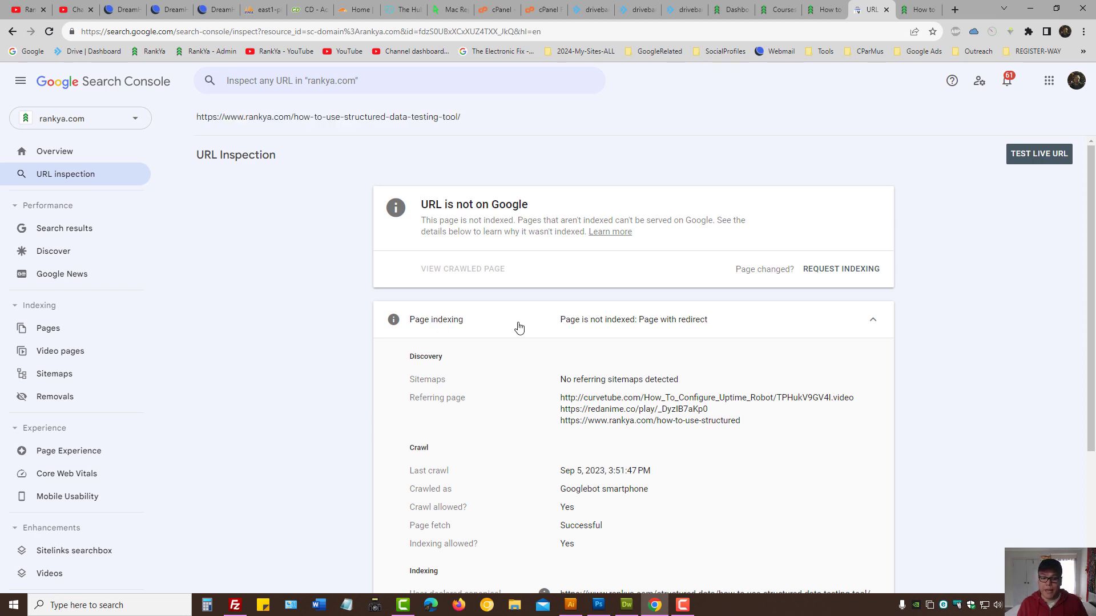
left_click_drag(561, 323, 718, 325)
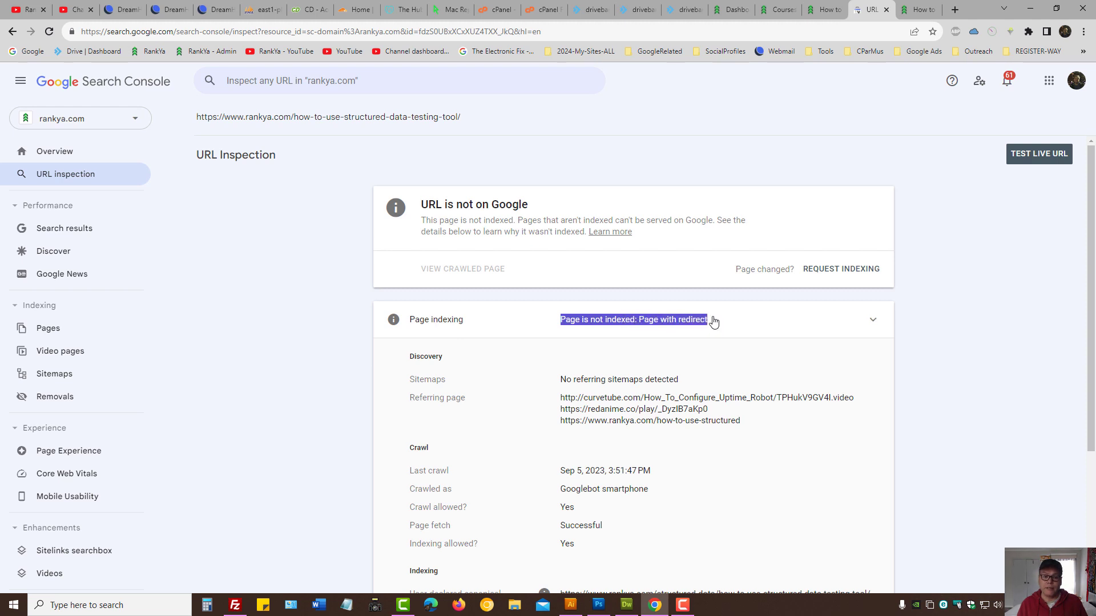
Step: Expand the inspected URL's Page indexing details and examine the Sitemaps entry under Discovery
triple_click(457, 119)
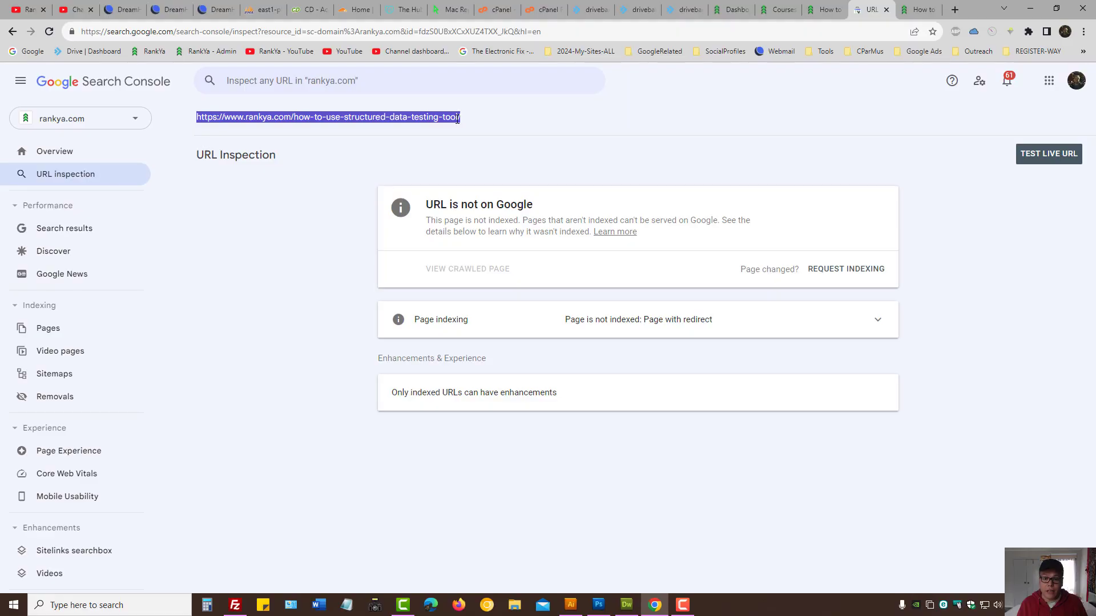
left_click(650, 320)
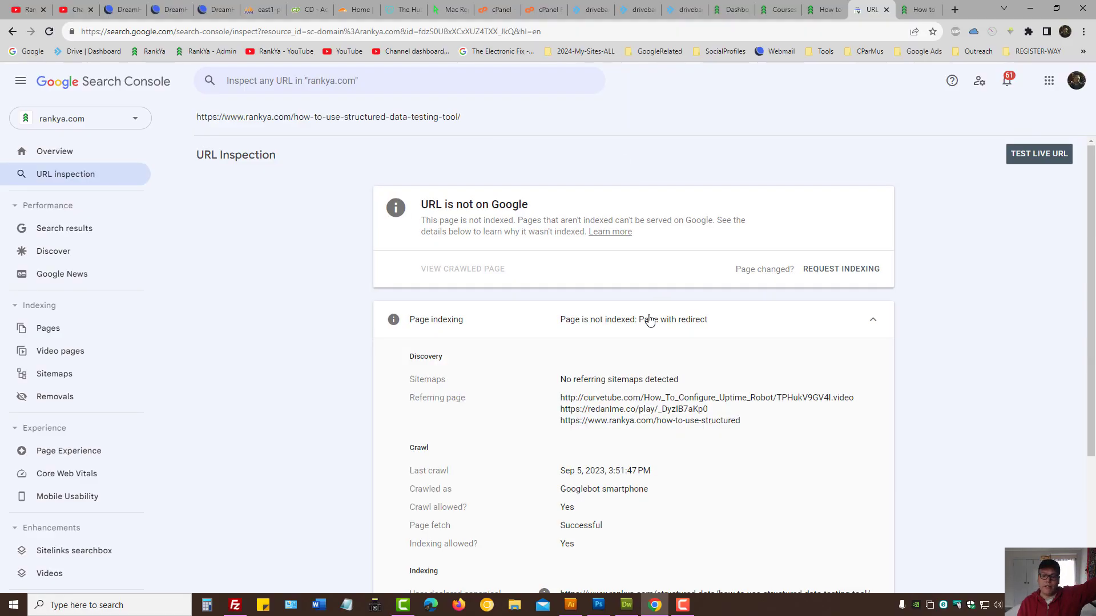
scroll(662, 371, "down", 3)
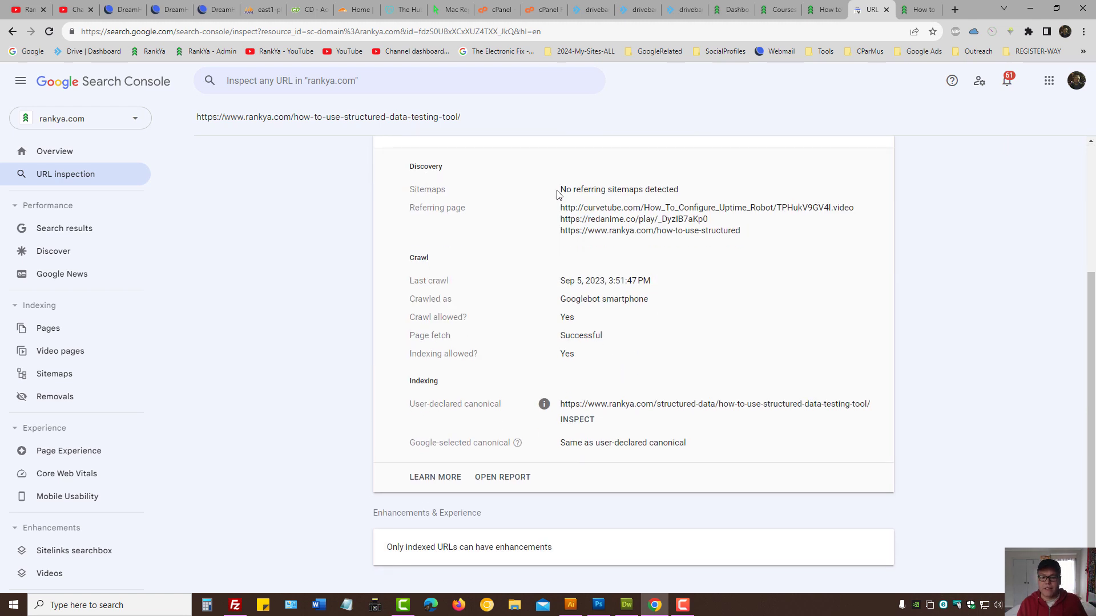
left_click_drag(558, 194, 706, 196)
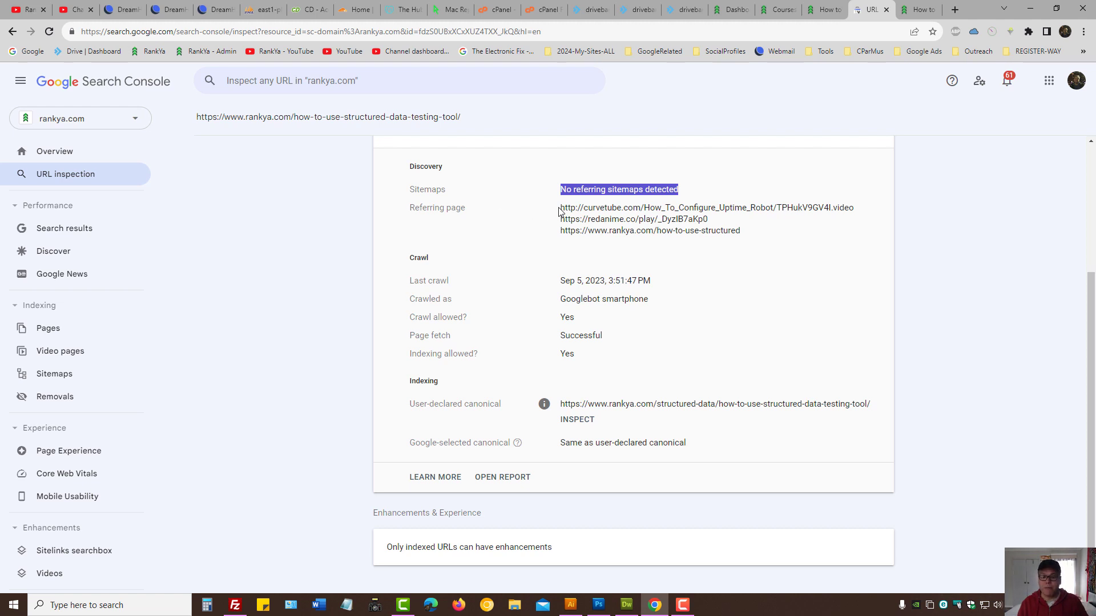
Step: Compare the curvetube.com referring page with the inspected URL by highlighting each of them
left_click_drag(559, 211, 858, 207)
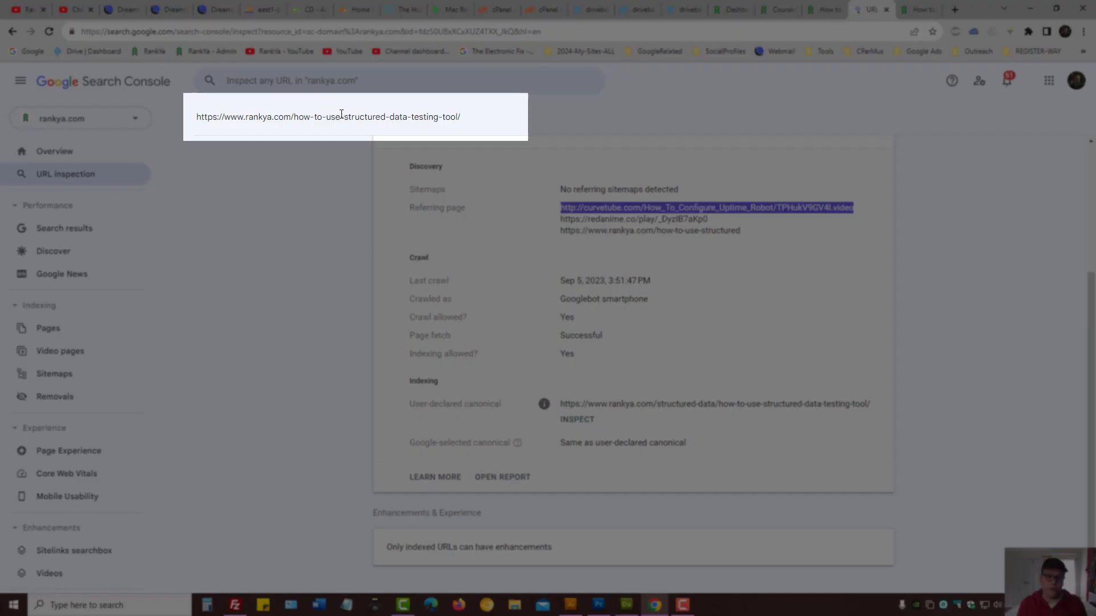
left_click_drag(339, 116, 343, 117)
triple_click(342, 117)
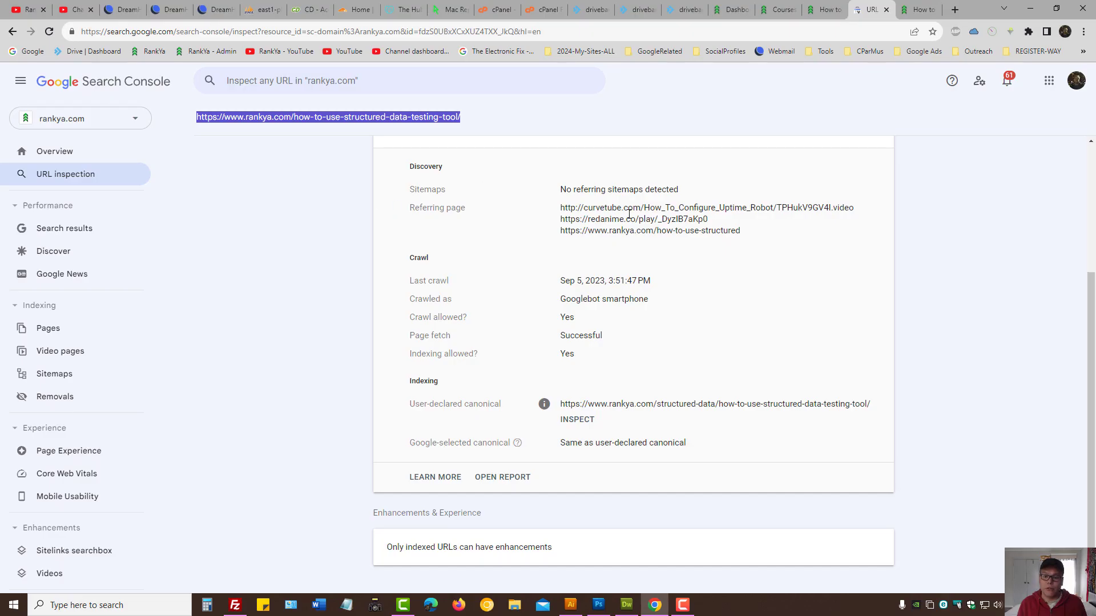
double_click(593, 207)
left_click_drag(559, 210, 889, 212)
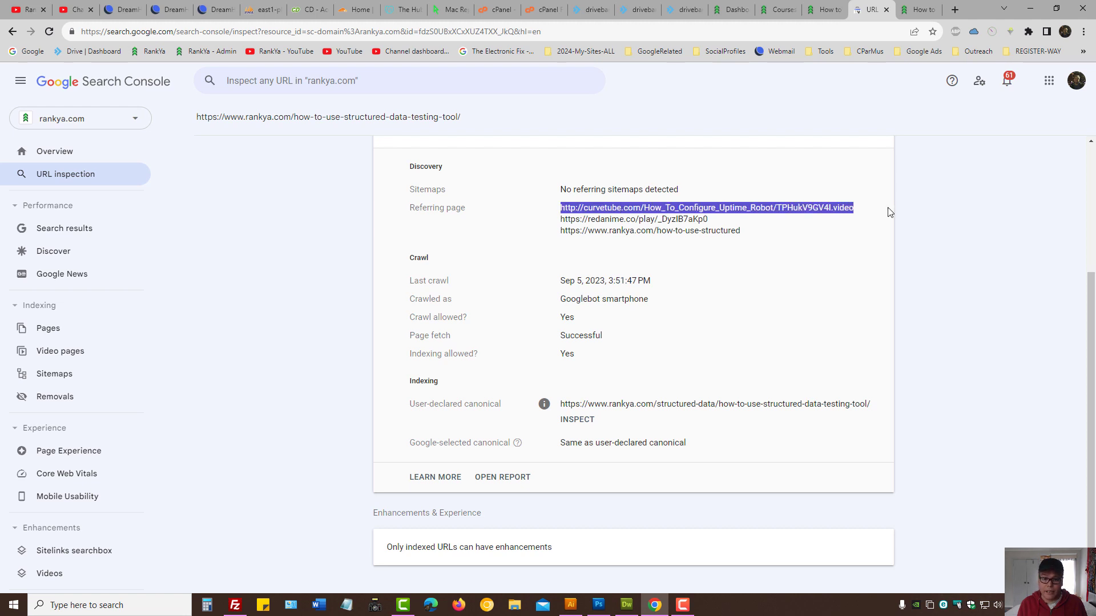
left_click_drag(462, 118, 194, 124)
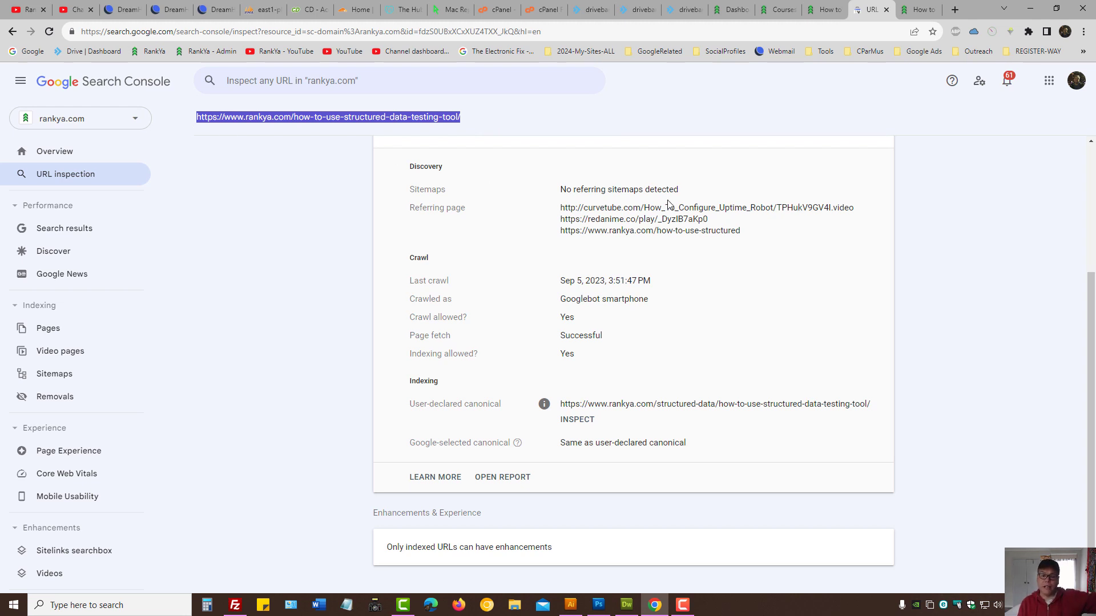
left_click_drag(560, 234, 753, 235)
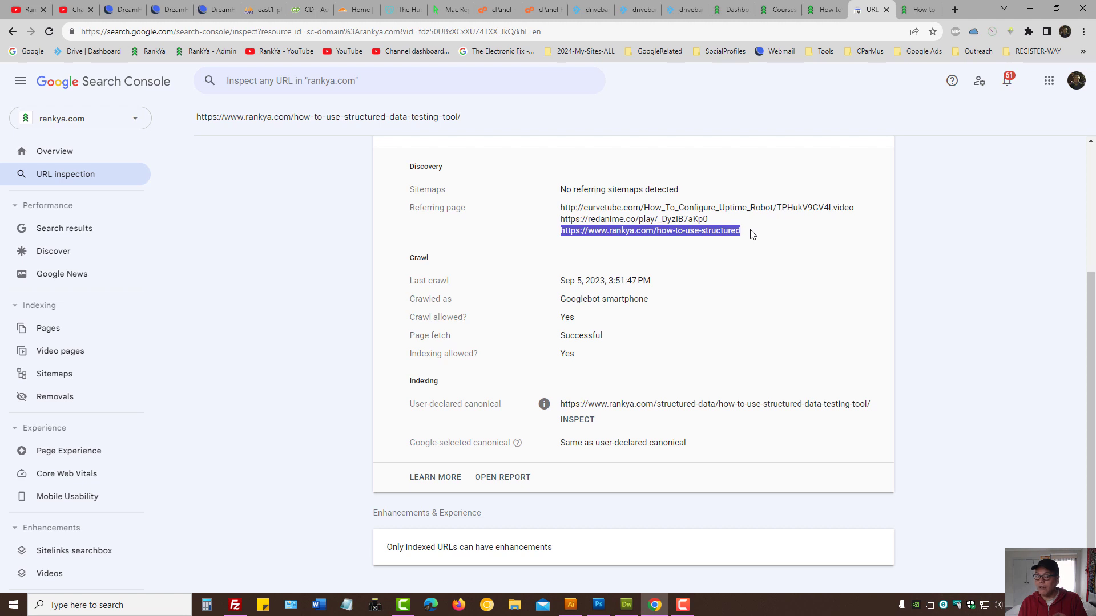
key("ctrl+Tab")
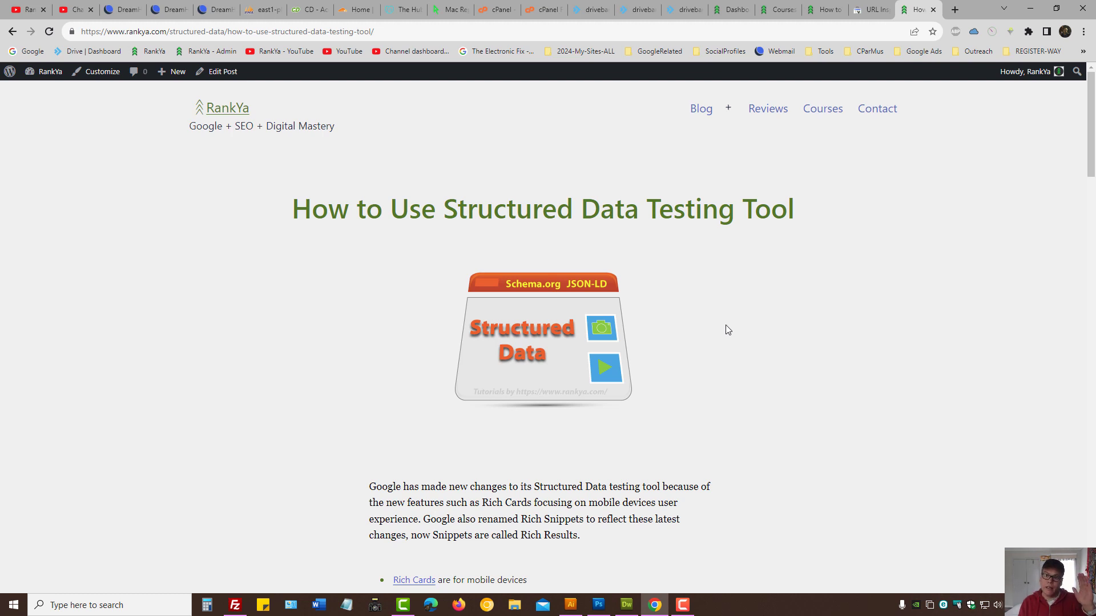
left_click(871, 10)
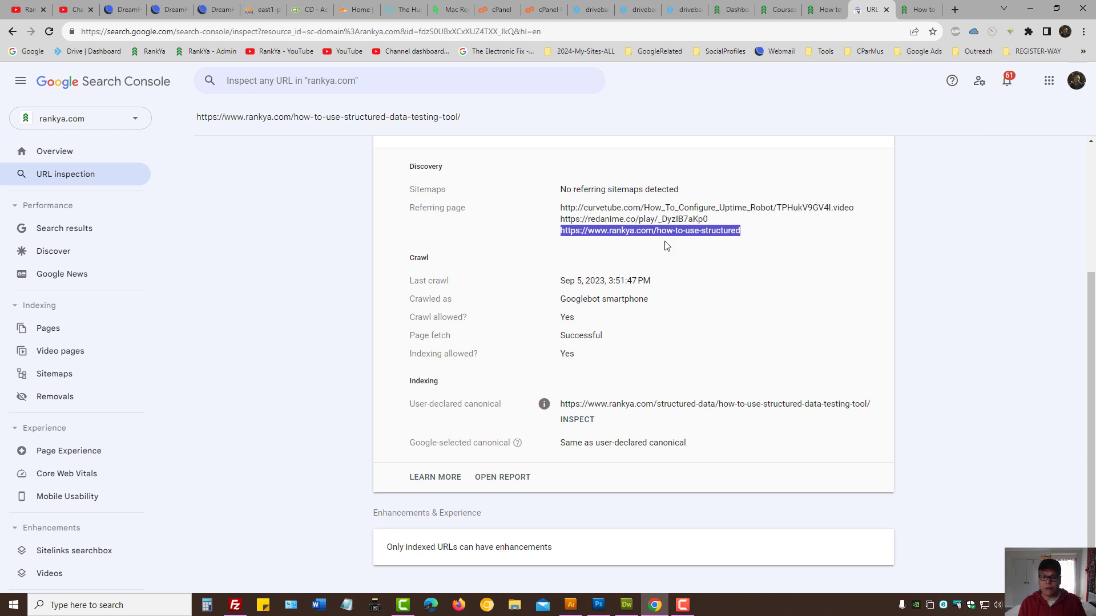
Step: Examine the Crawl section of the inspection, highlighting the crawler type and the Crawl allowed entry
left_click_drag(398, 260, 649, 352)
left_click(675, 344)
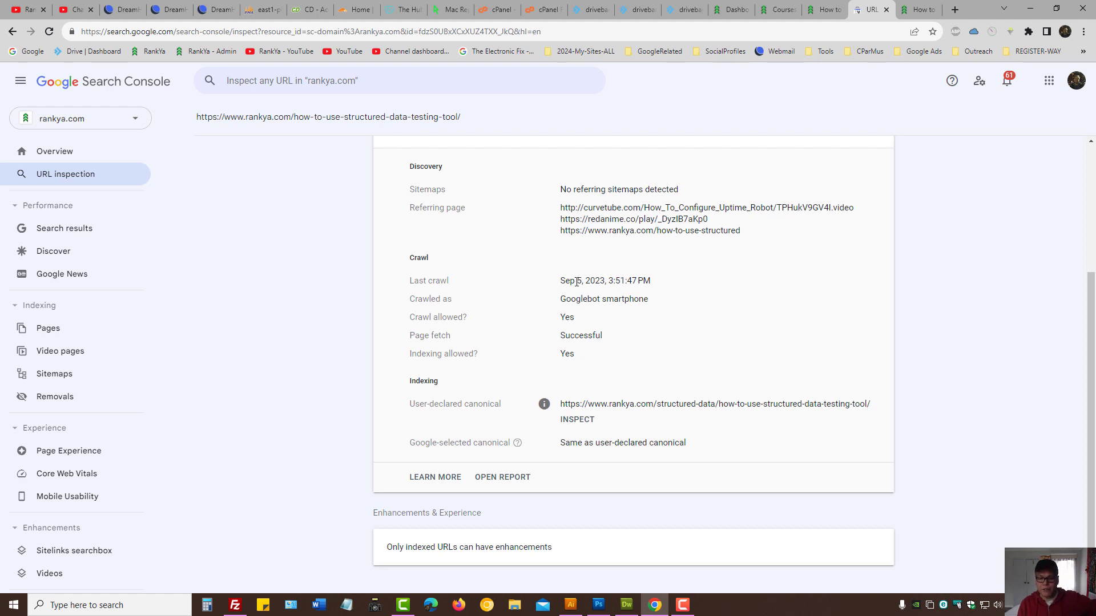
triple_click(585, 298)
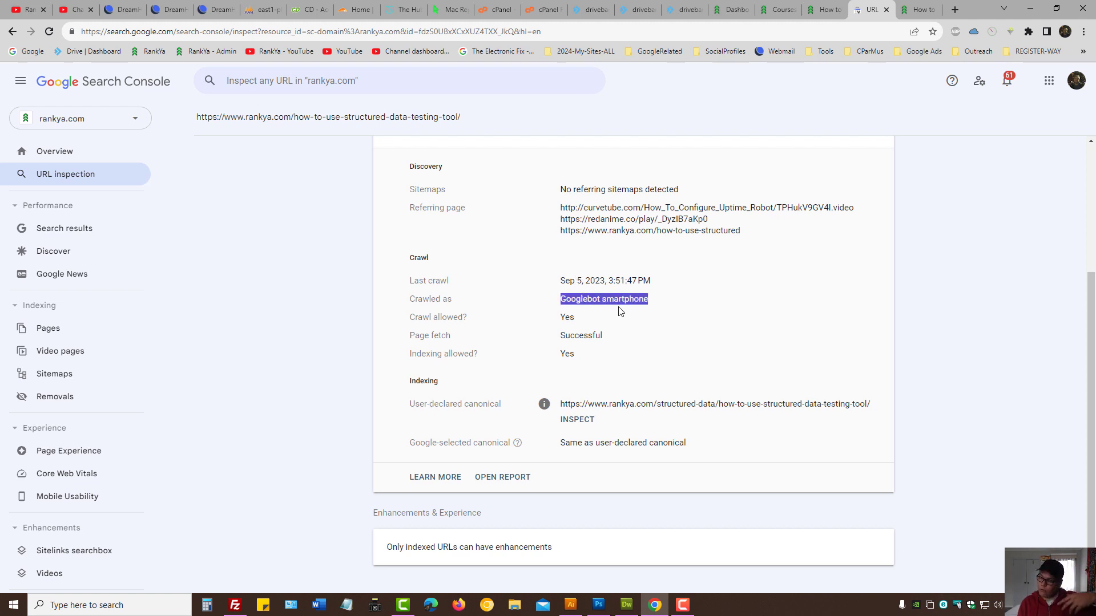
triple_click(460, 317)
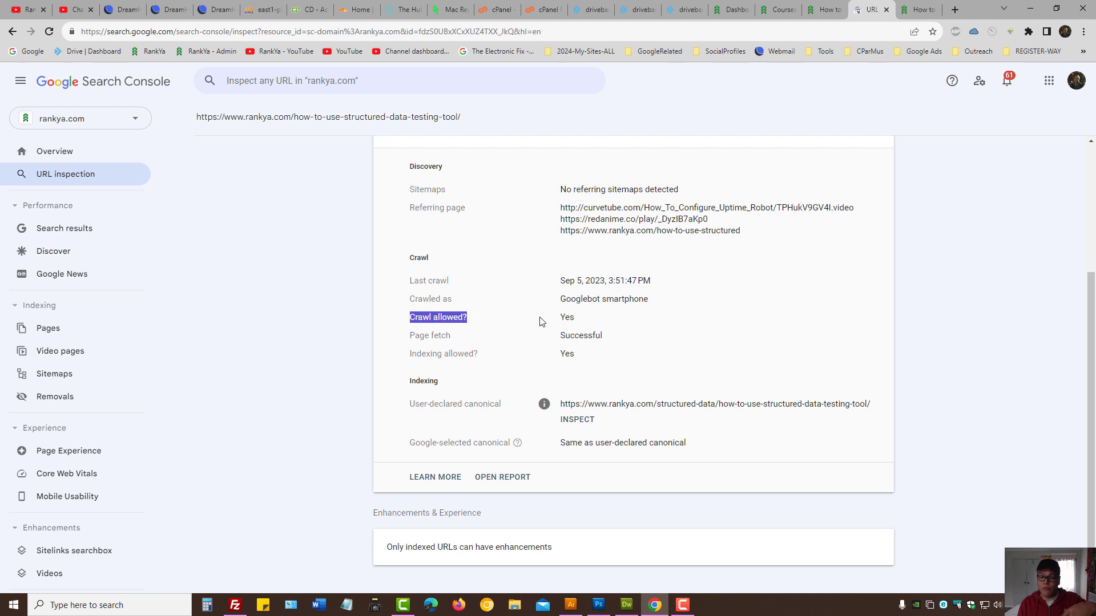
left_click_drag(588, 318, 408, 320)
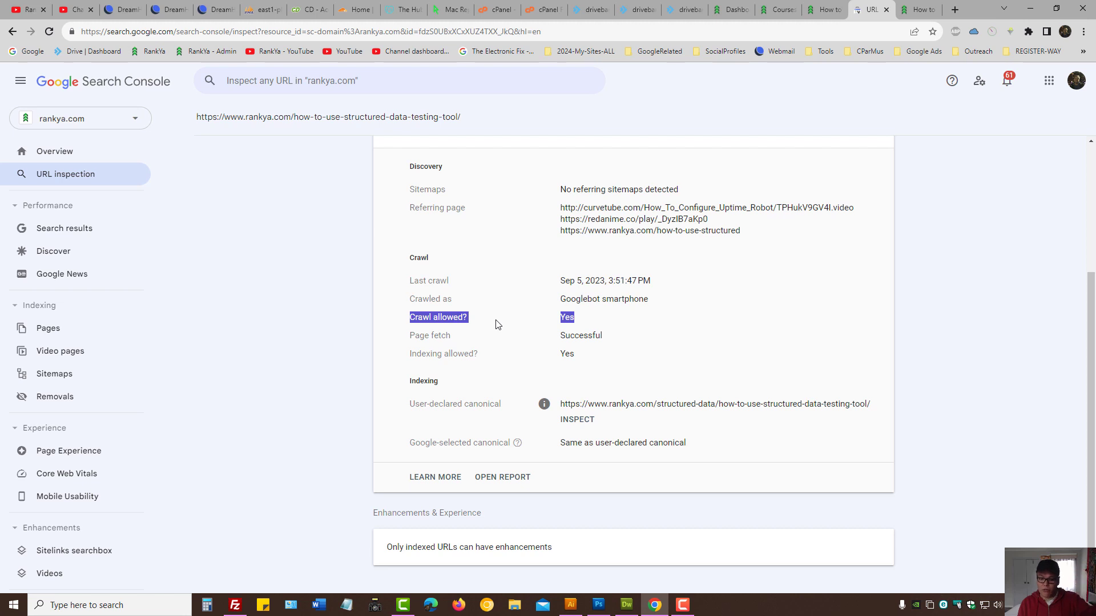
left_click(552, 323)
left_click_drag(580, 320, 406, 325)
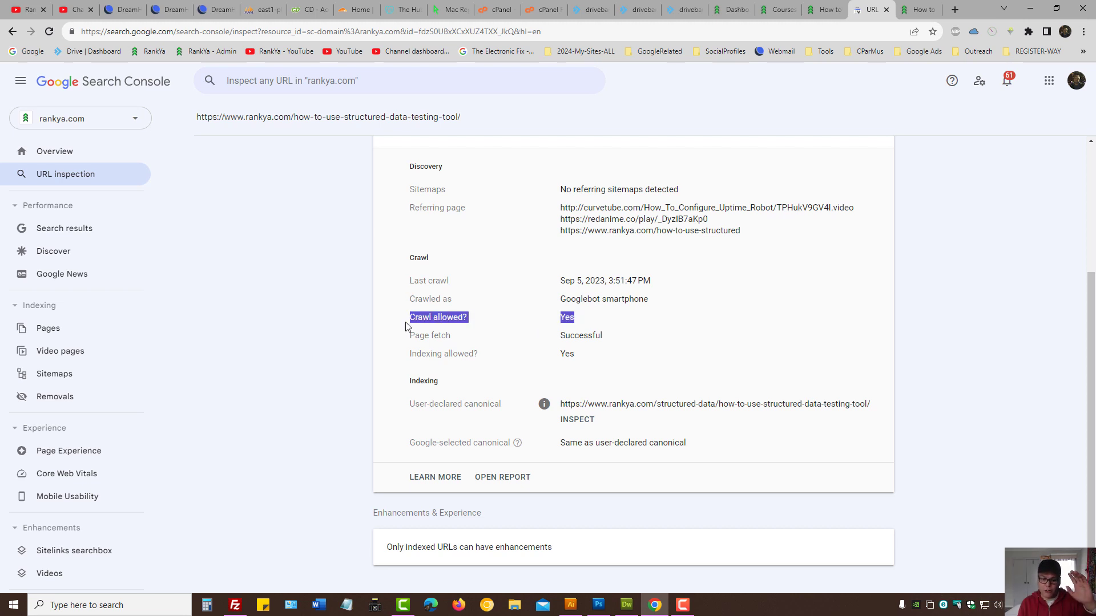
left_click(495, 332)
left_click_drag(557, 320, 589, 321)
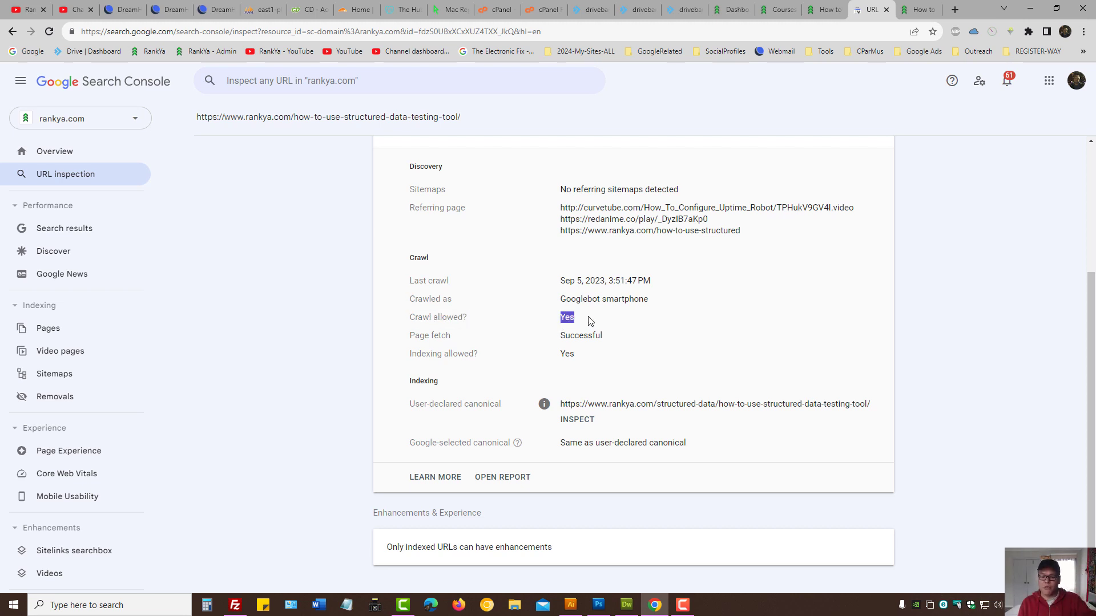
left_click(598, 322)
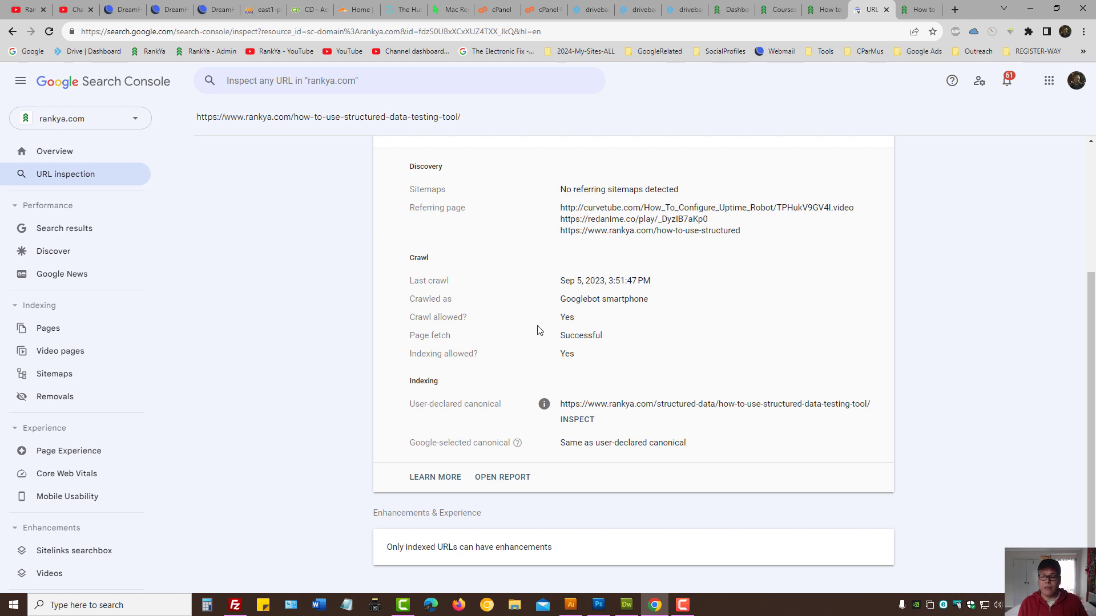
left_click(919, 9)
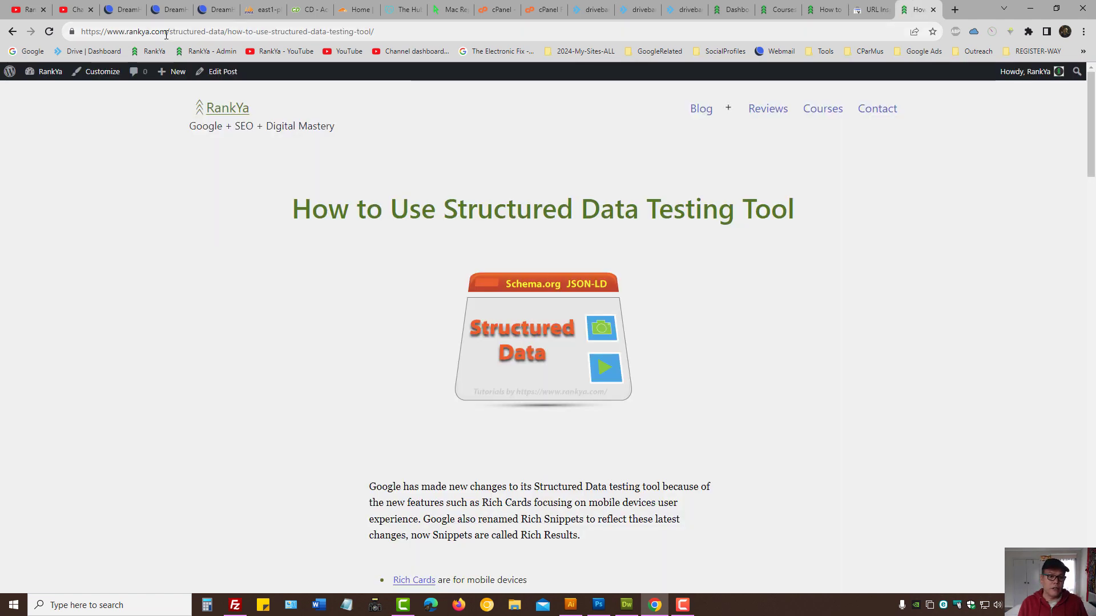
left_click_drag(170, 29, 859, 143)
key("BackSpace")
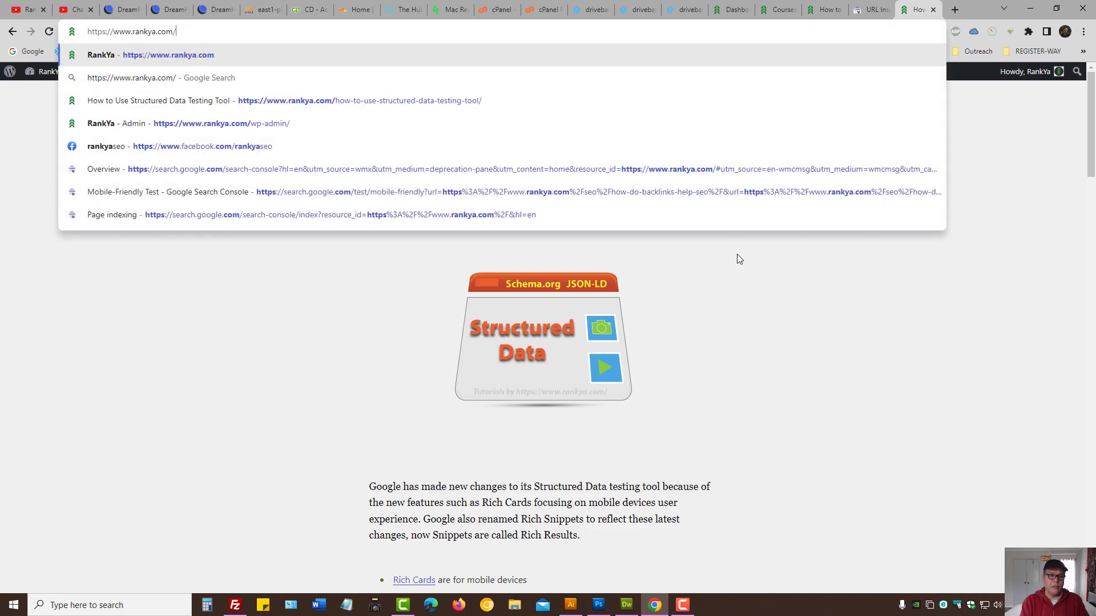
type("robots.t")
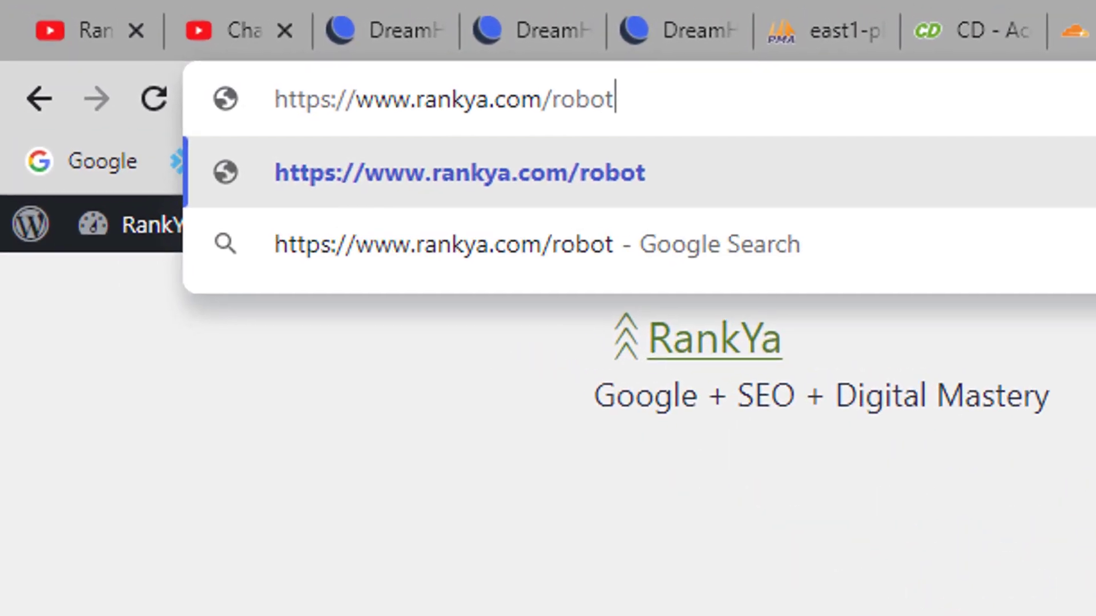
type("xt")
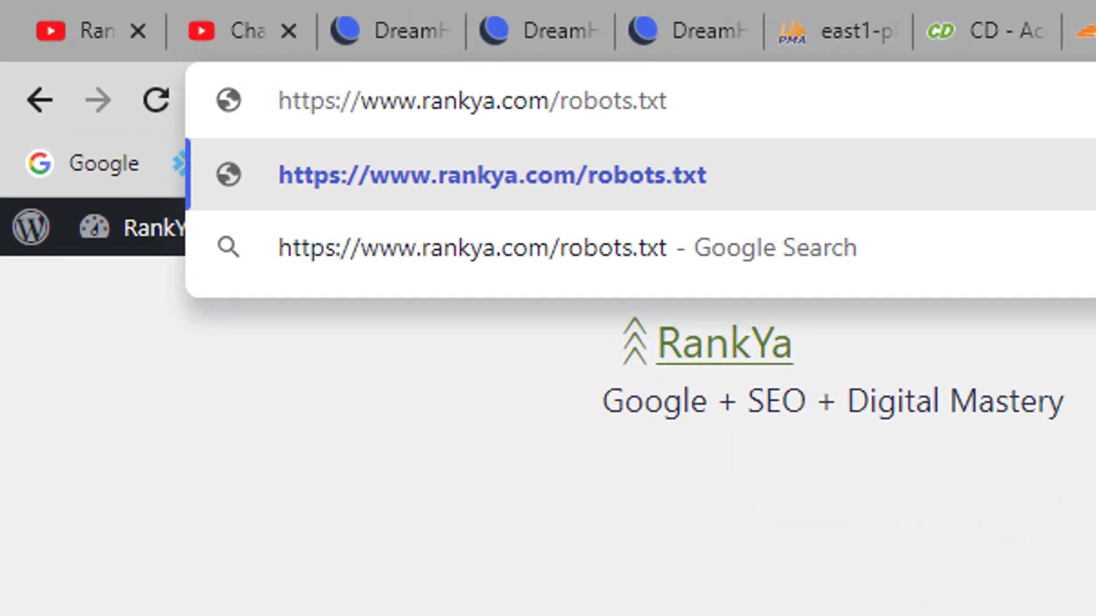
key("Return")
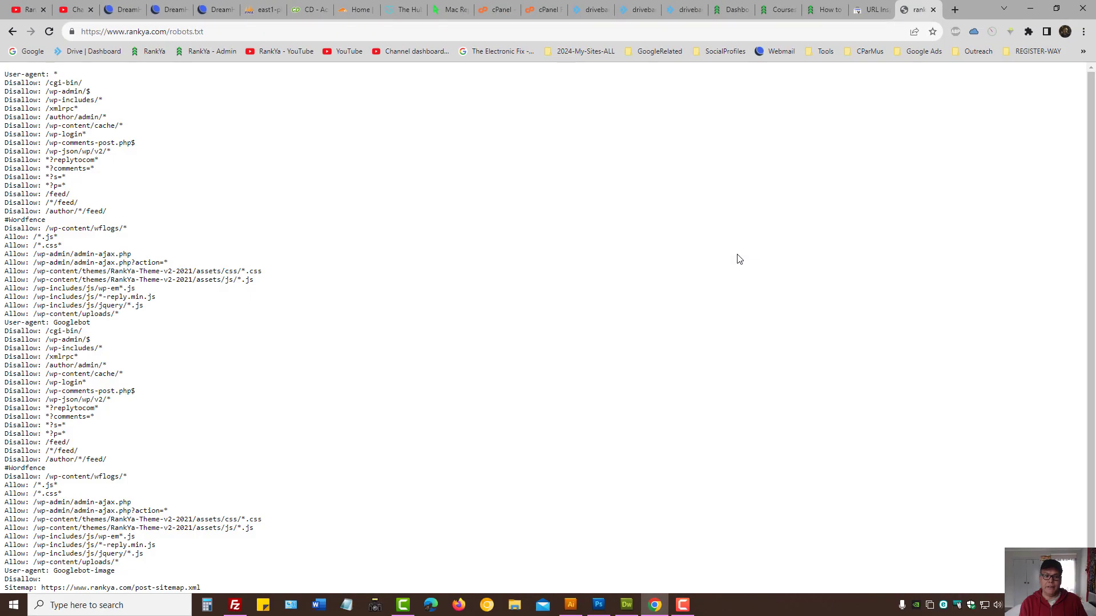
scroll(288, 468, "down", 1)
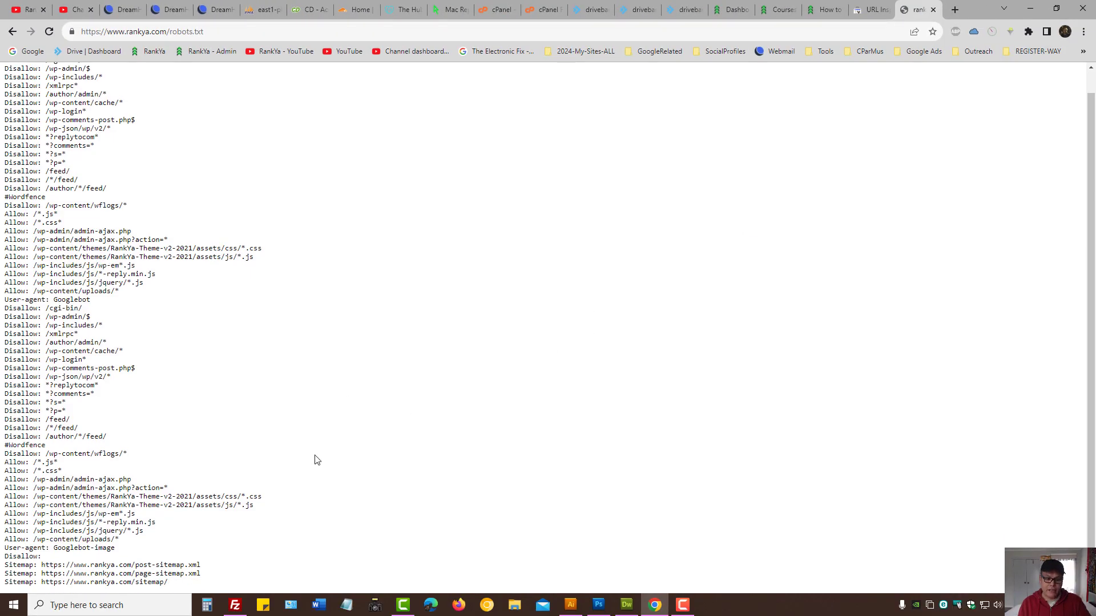
scroll(317, 460, "up", 1)
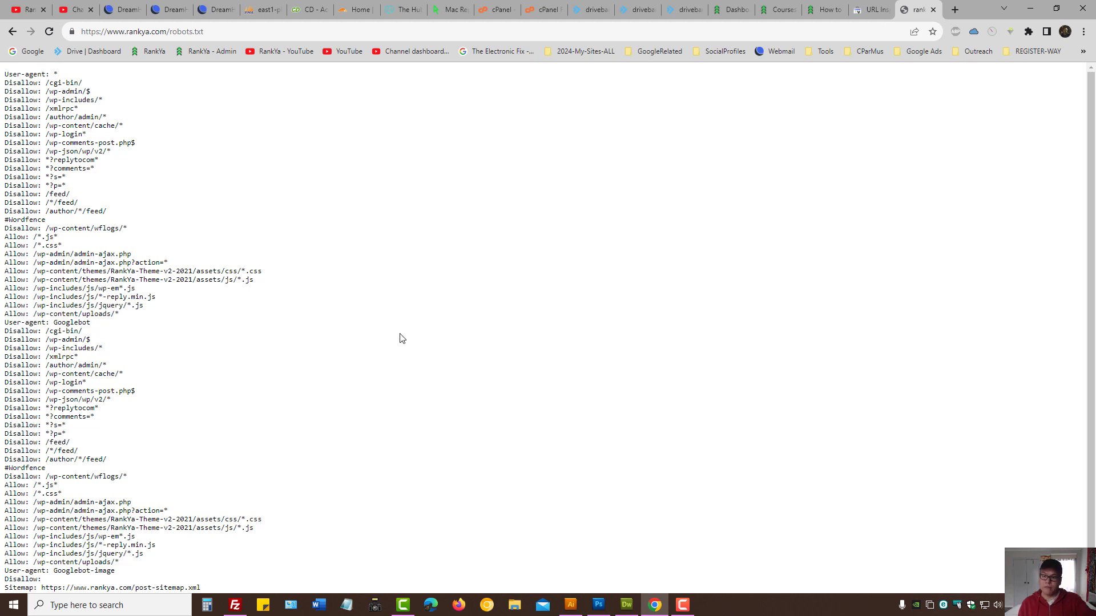
Step: Check the Indexing allowed entry in the URL inspection against the robots.txt file, ending on the inspection
left_click(877, 9)
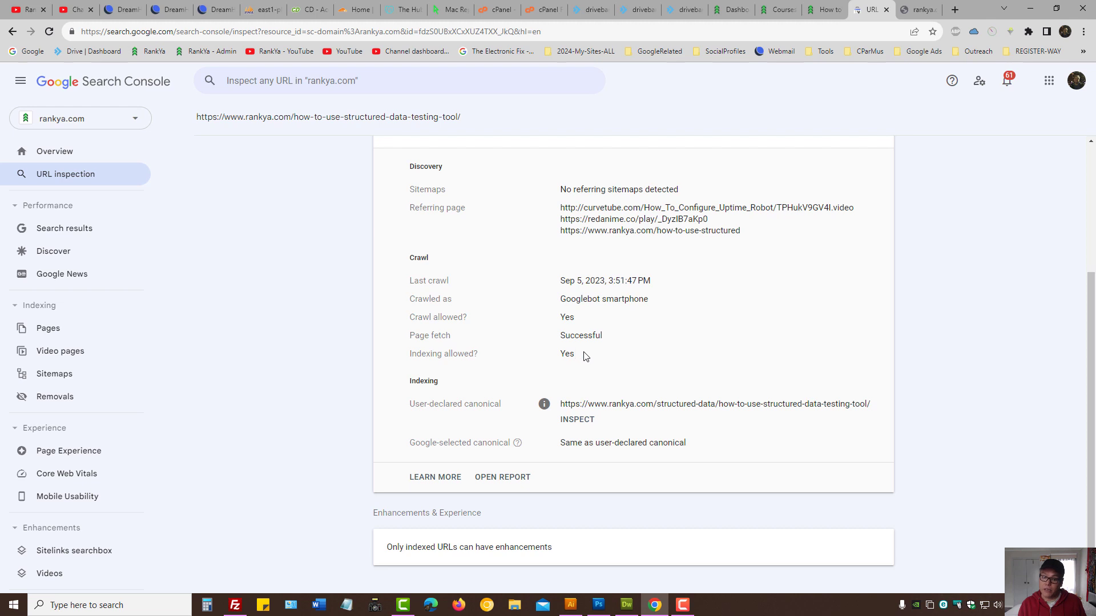
key("ctrl+Tab")
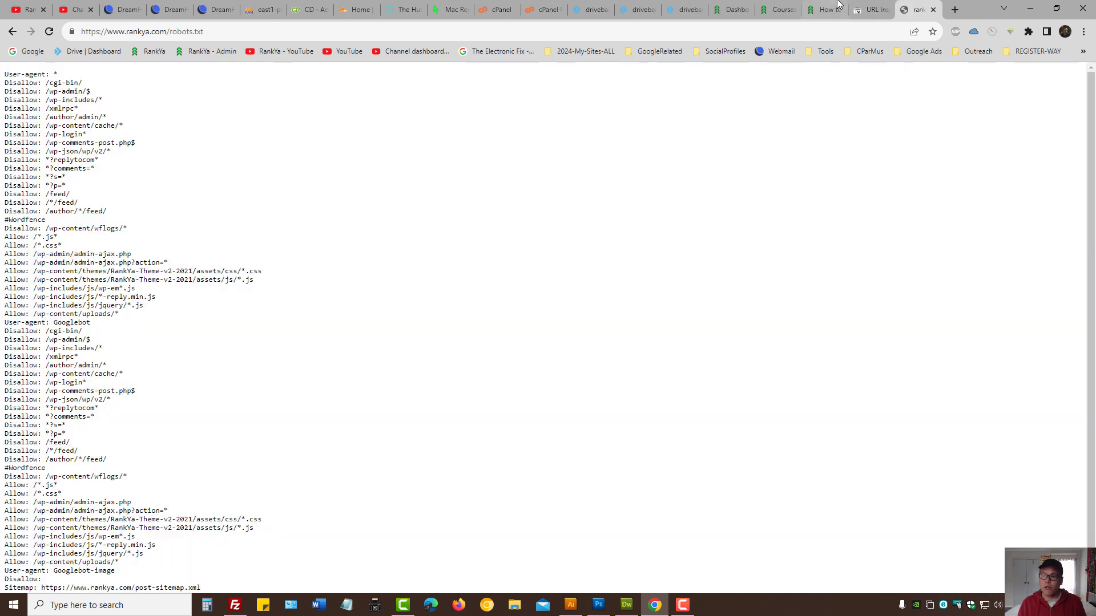
left_click(873, 9)
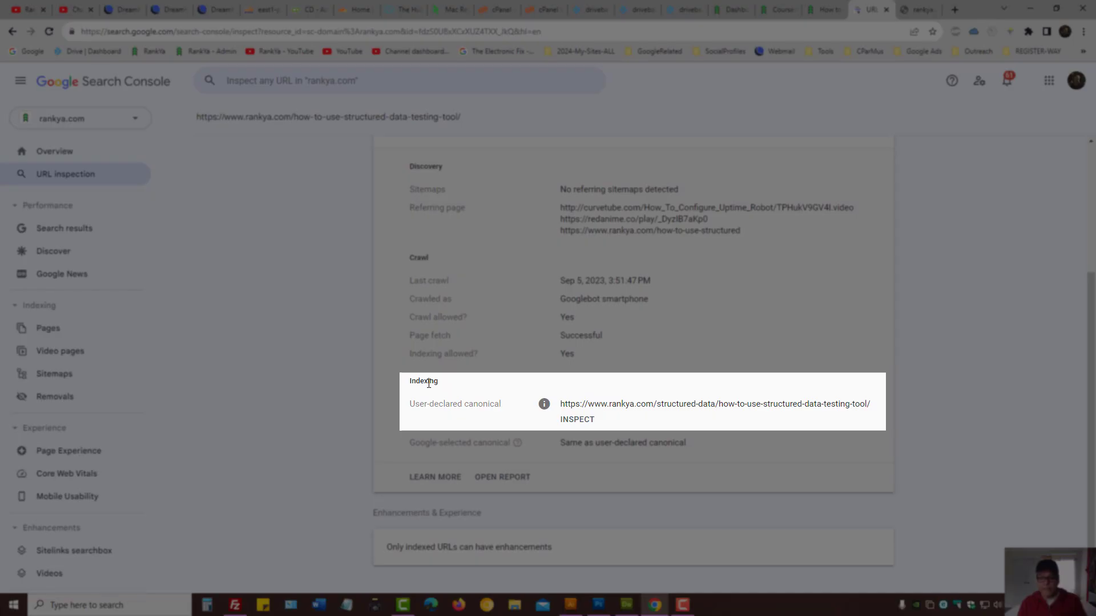
Step: Compare the user-declared canonical in the Indexing section with the inspected URL by highlighting both addresses
double_click(428, 382)
left_click_drag(410, 403, 501, 403)
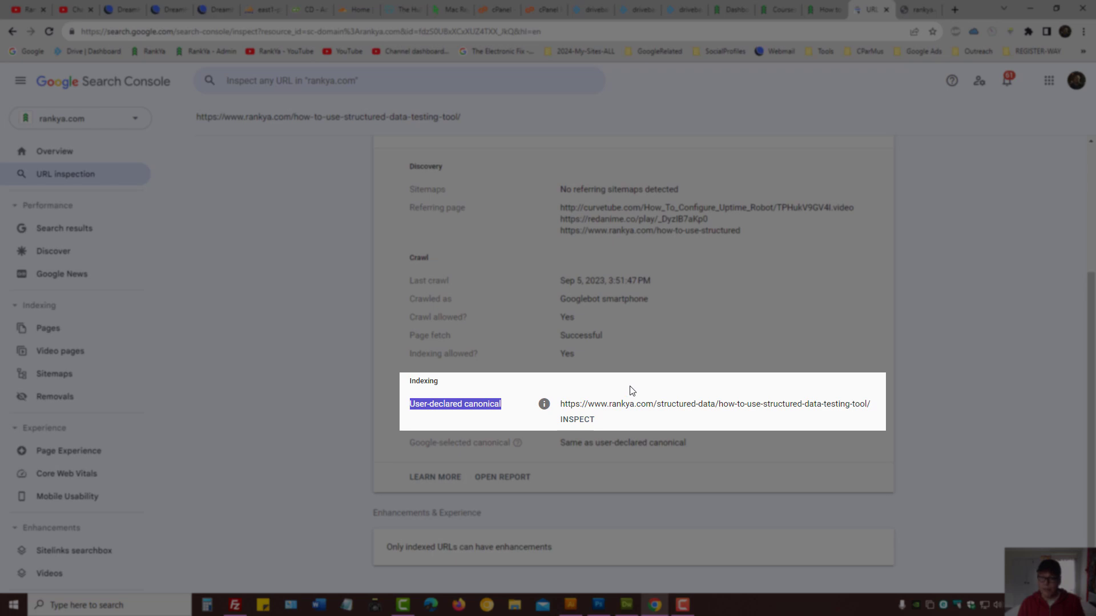
left_click_drag(478, 123, 198, 127)
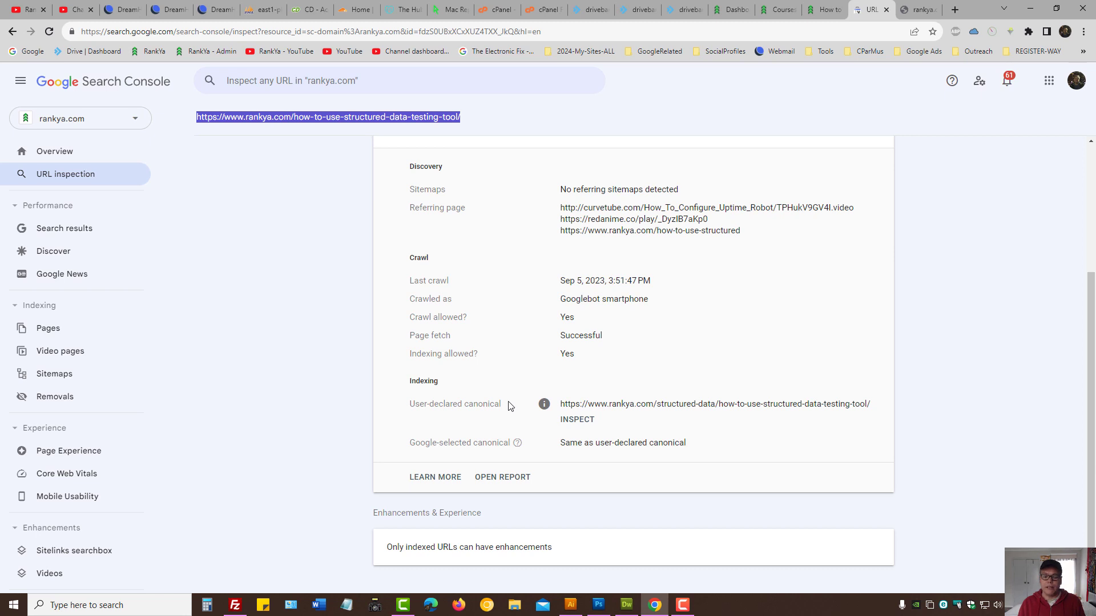
left_click_drag(503, 409, 431, 409)
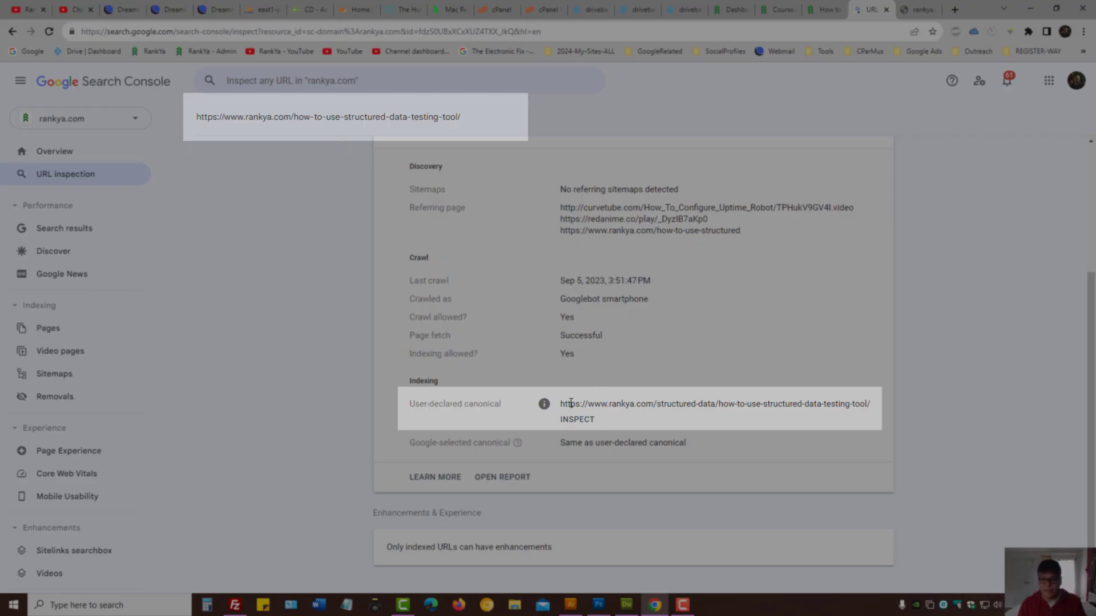
triple_click(570, 403)
triple_click(389, 131)
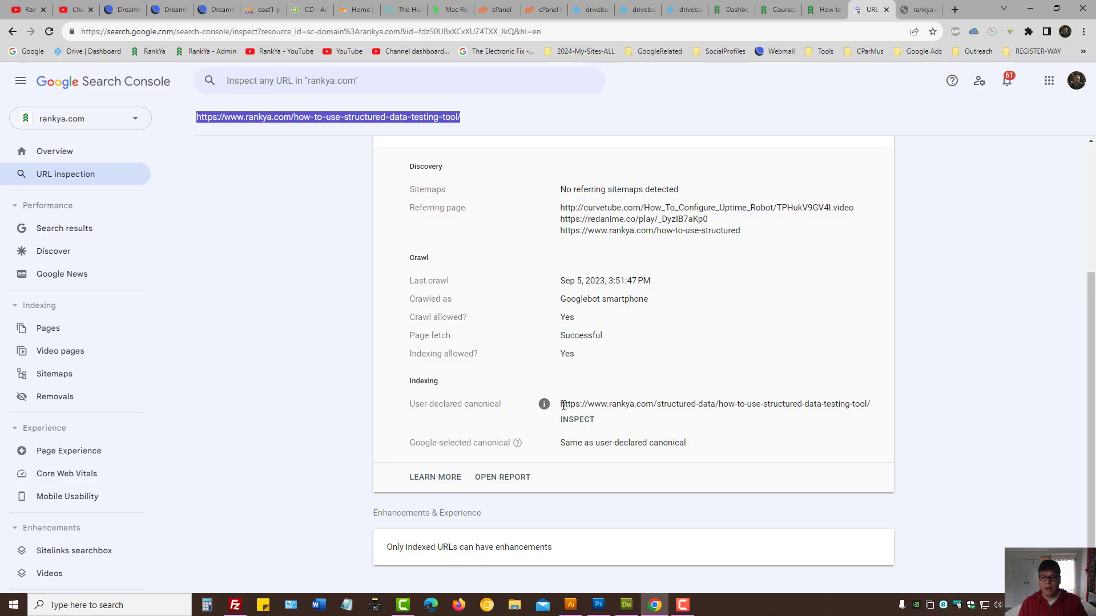
left_click_drag(563, 405, 884, 407)
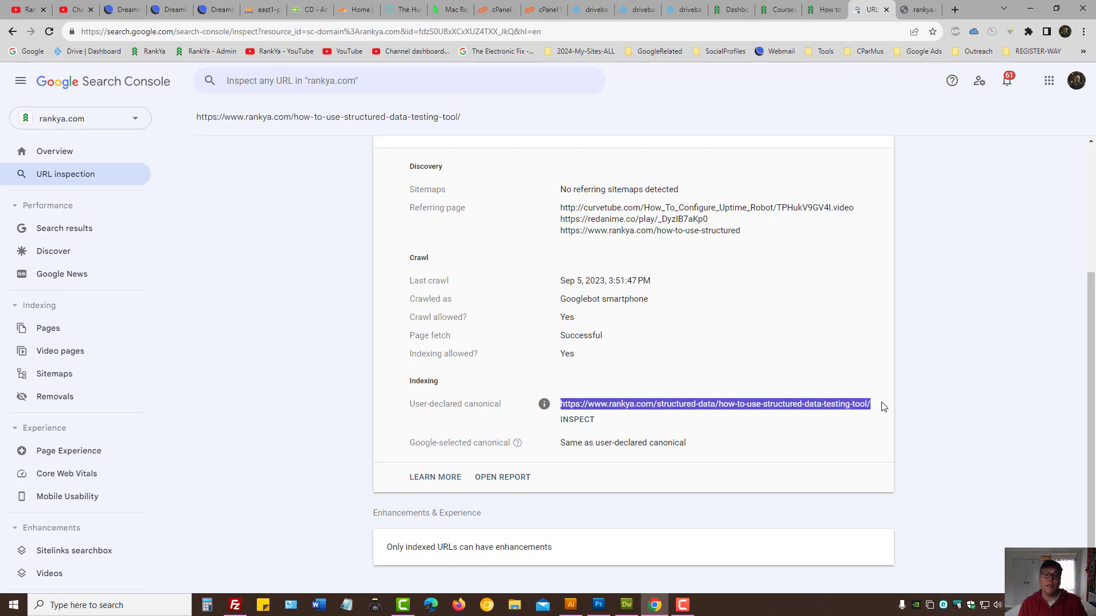
left_click(584, 405)
triple_click(584, 405)
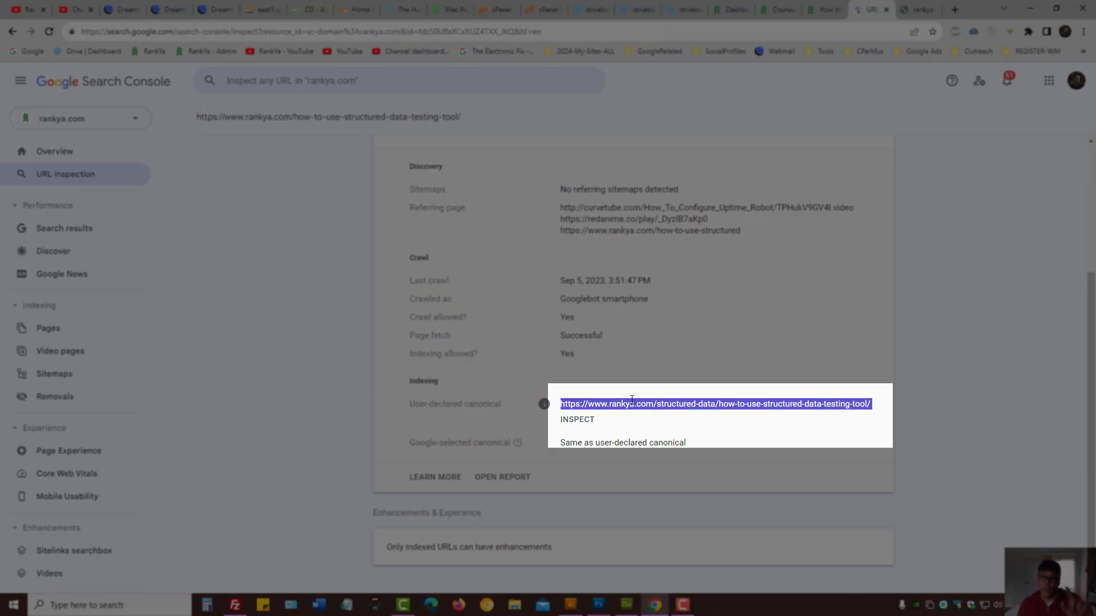
left_click(578, 420)
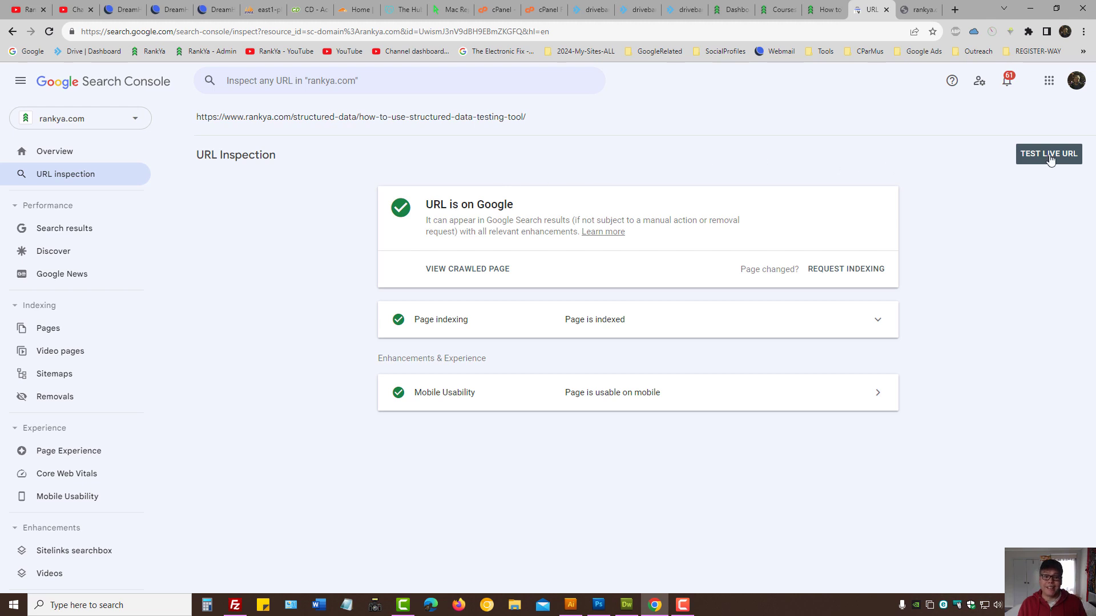
left_click(12, 31)
scroll(376, 145, "up", 3)
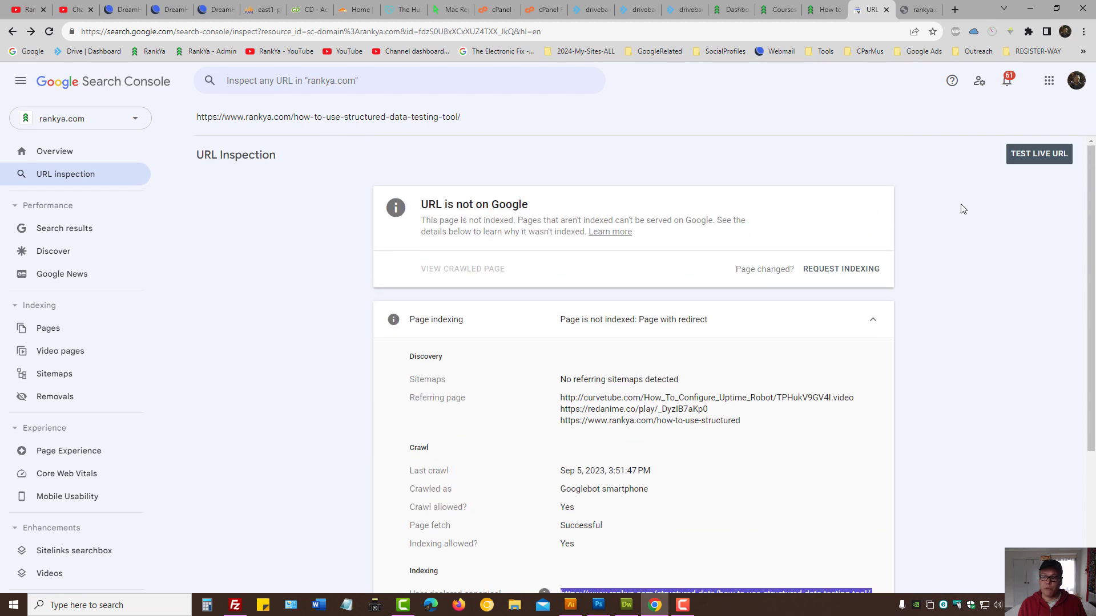
left_click(1038, 153)
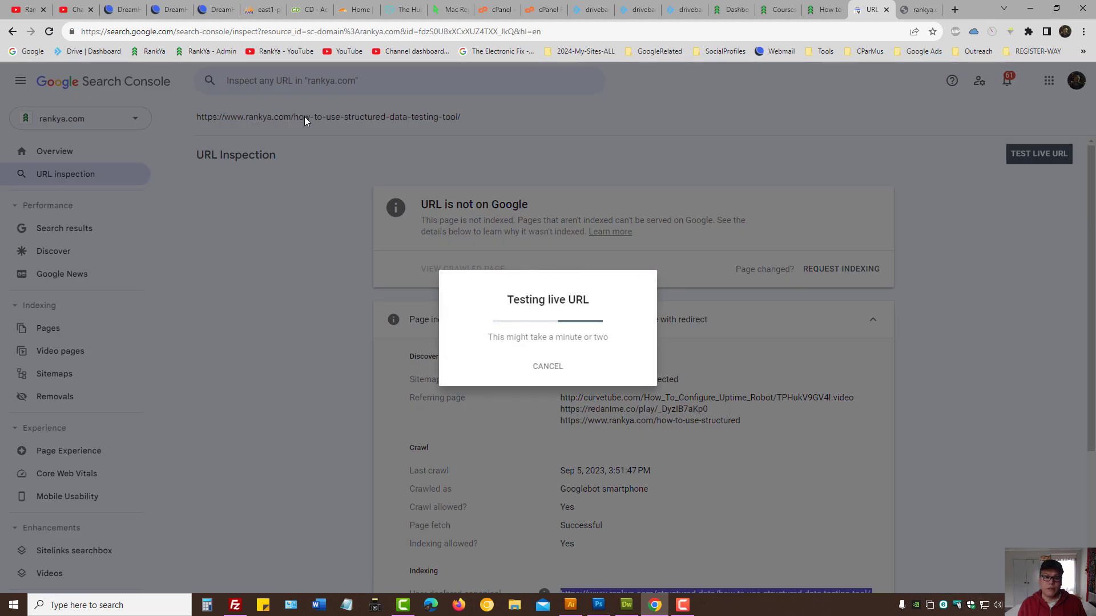
left_click(290, 114)
triple_click(332, 117)
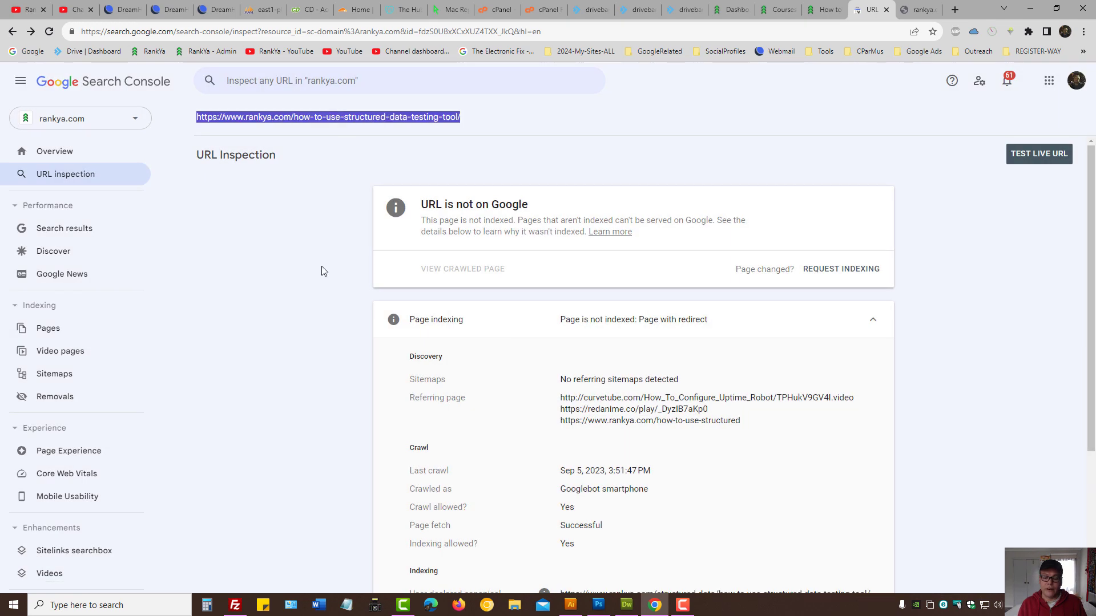
left_click(1031, 164)
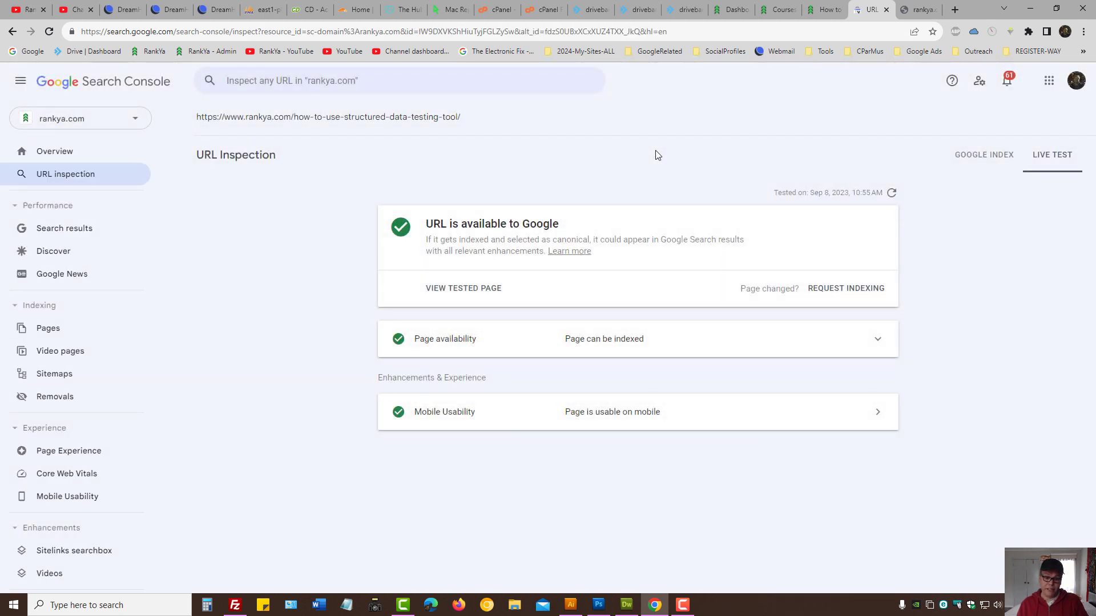
Step: Highlight the live test verdict, open the tested page's HTML and examine the source from its opening lines to the meta tags
left_click_drag(428, 226, 559, 223)
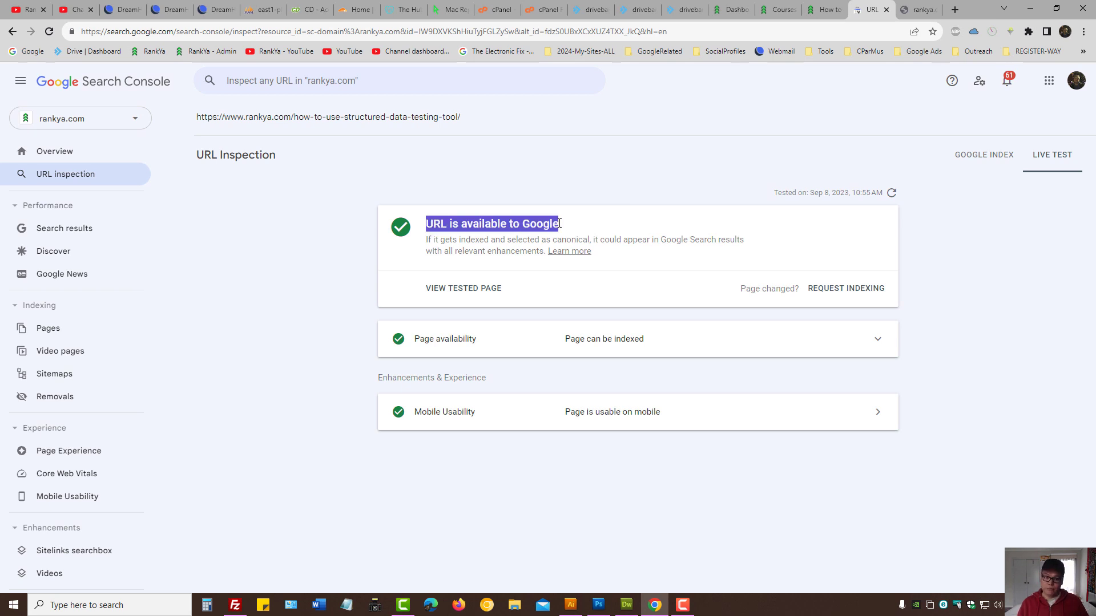
left_click(455, 289)
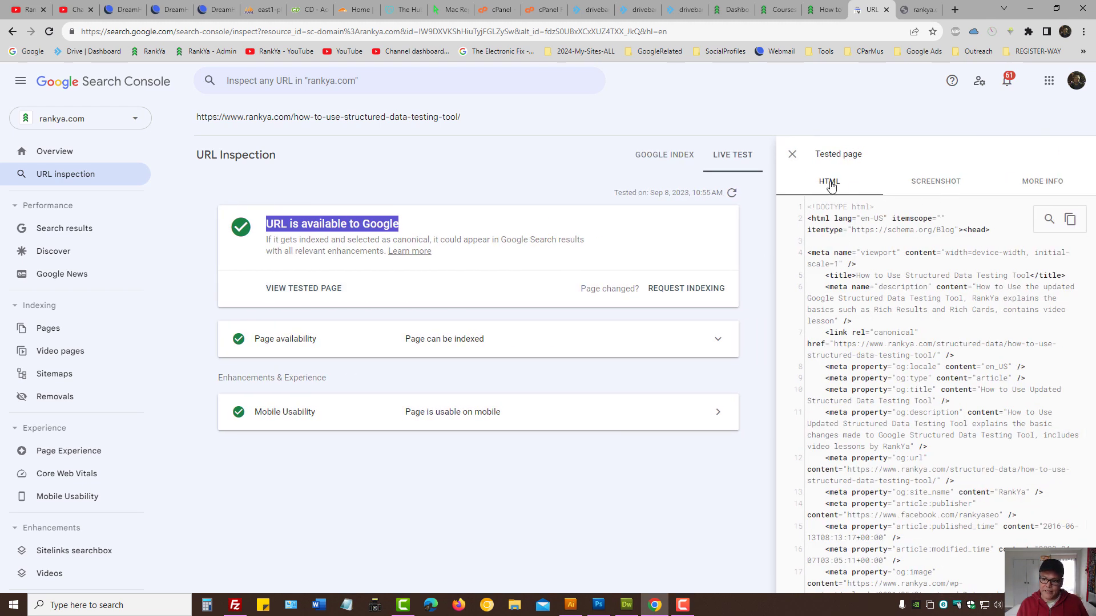
left_click_drag(810, 208, 885, 530)
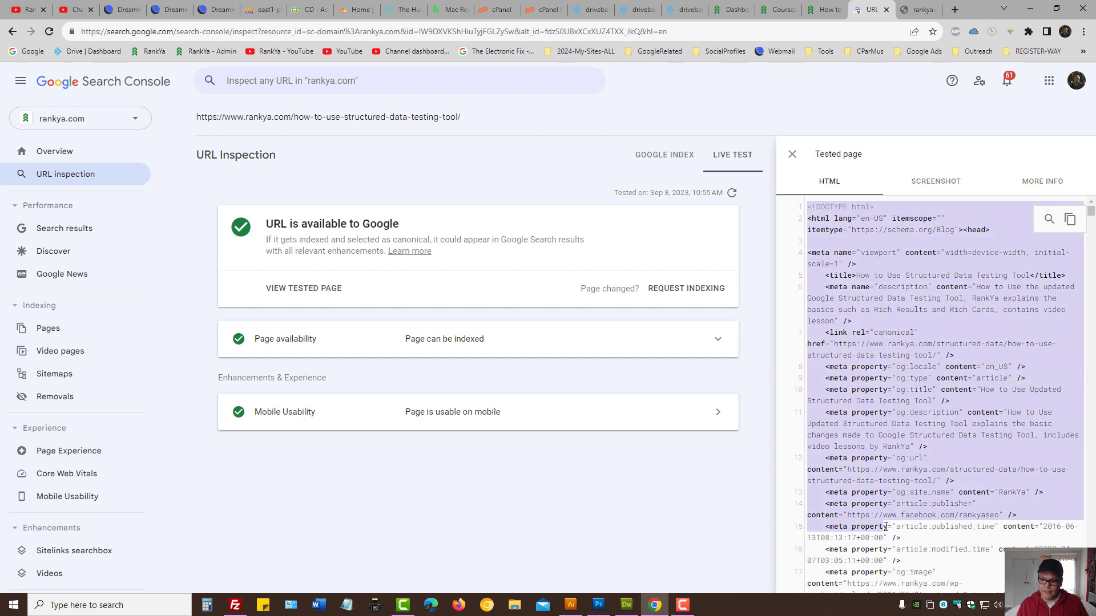
left_click(947, 353)
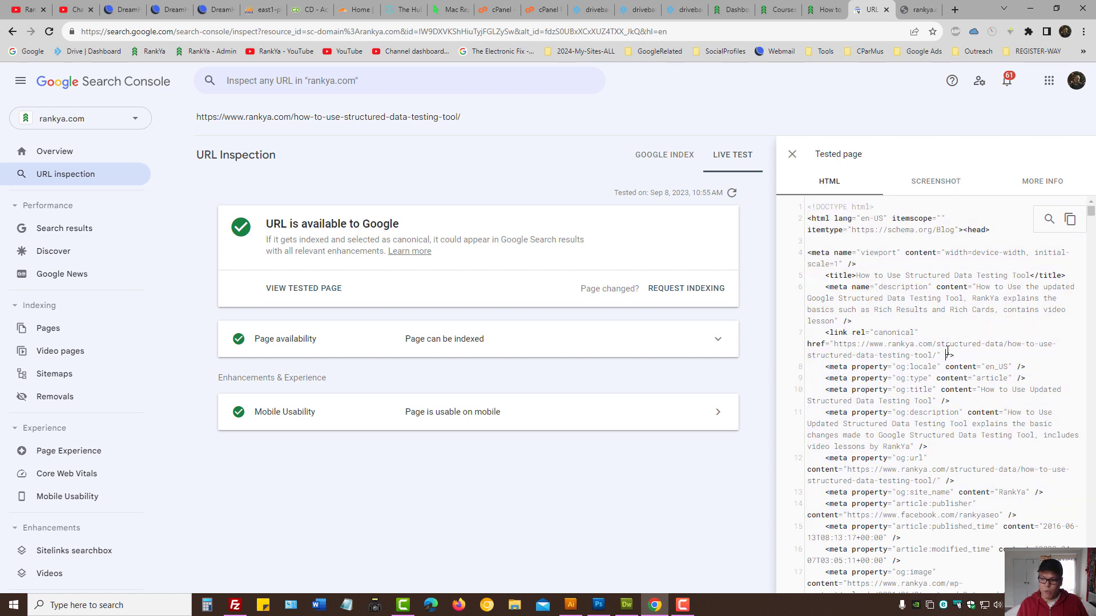
Step: Search the tested HTML for "cano" and compare the canonical link's address with the inspected URL by highlighting both
left_click(1049, 219)
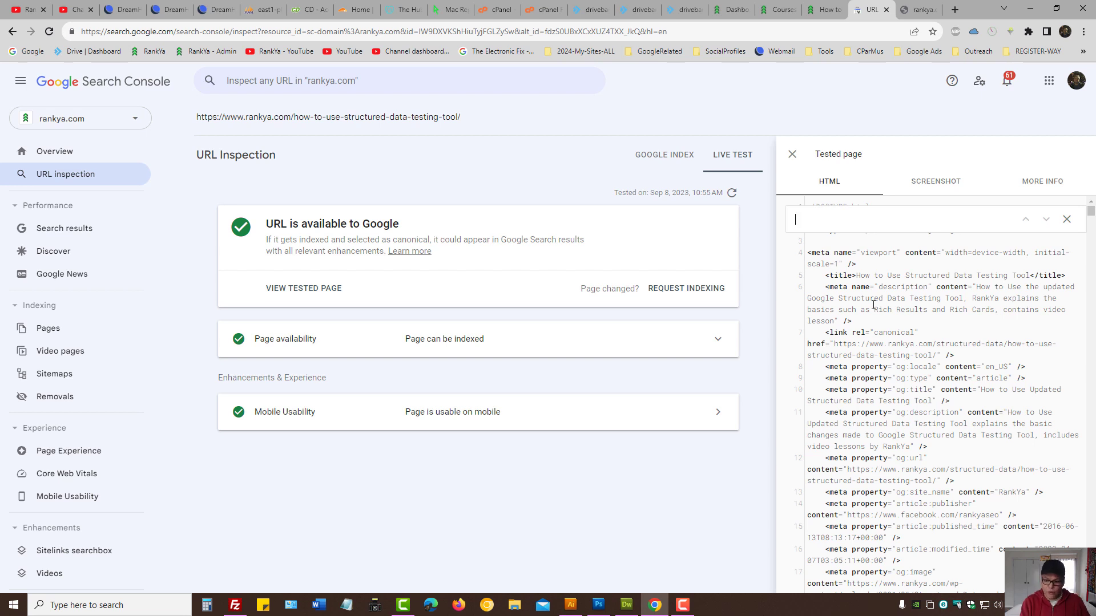
type("cano")
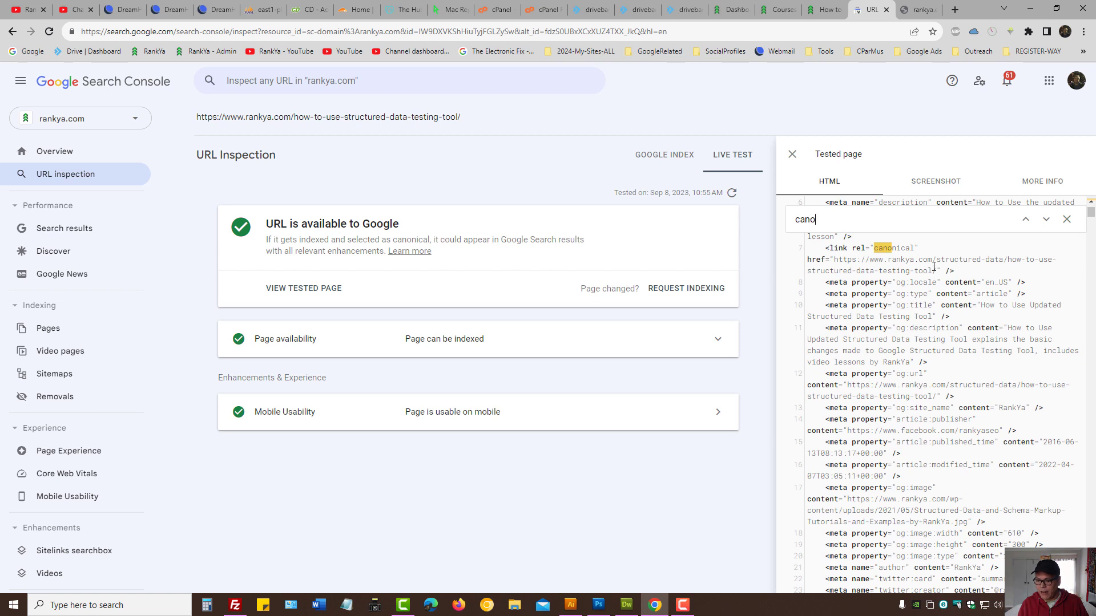
left_click_drag(936, 270, 835, 259)
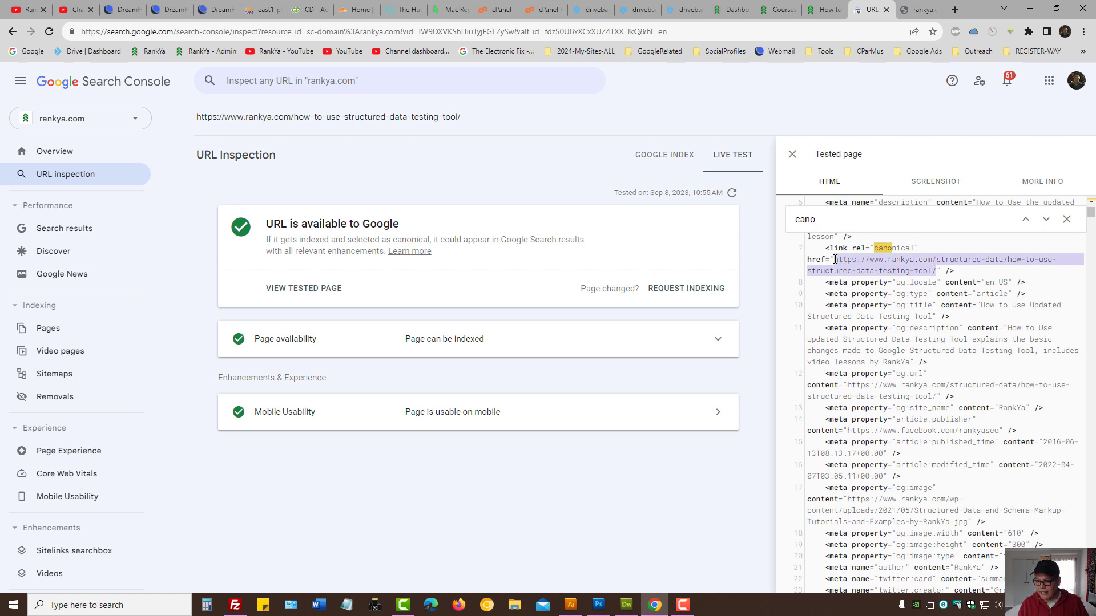
triple_click(304, 116)
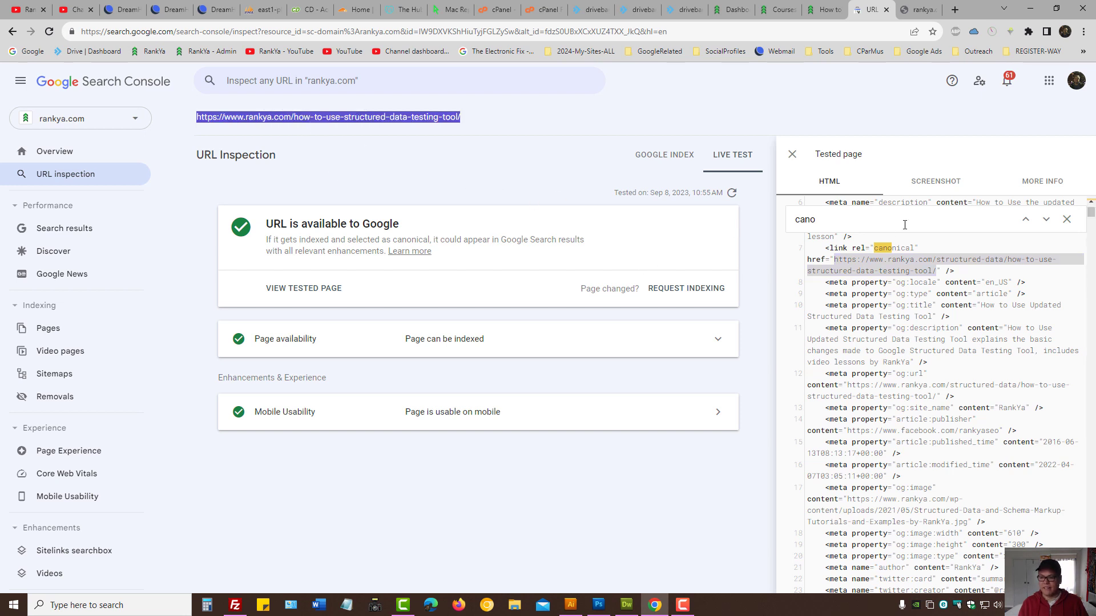
Step: Close the tested page details and highlight the live test verdict and the inspected URL to compare them
left_click(792, 157)
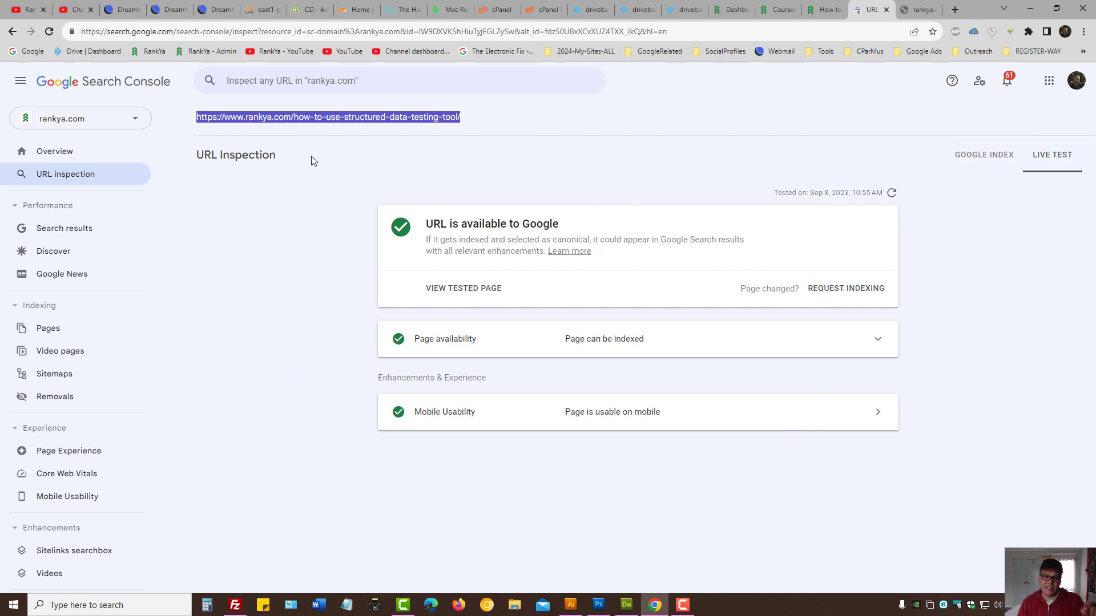
triple_click(454, 230)
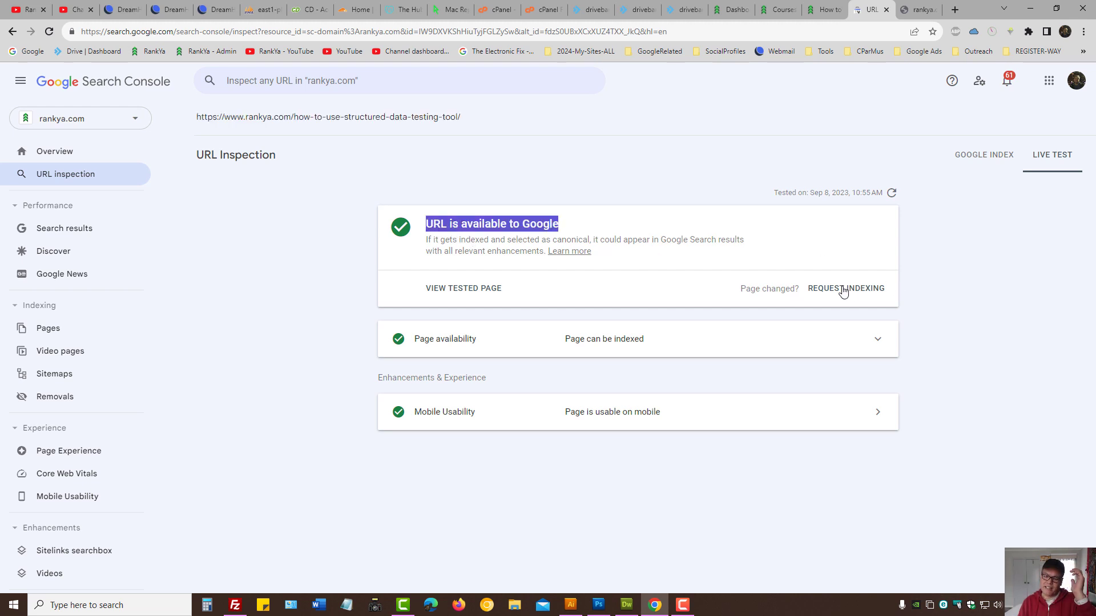
triple_click(384, 117)
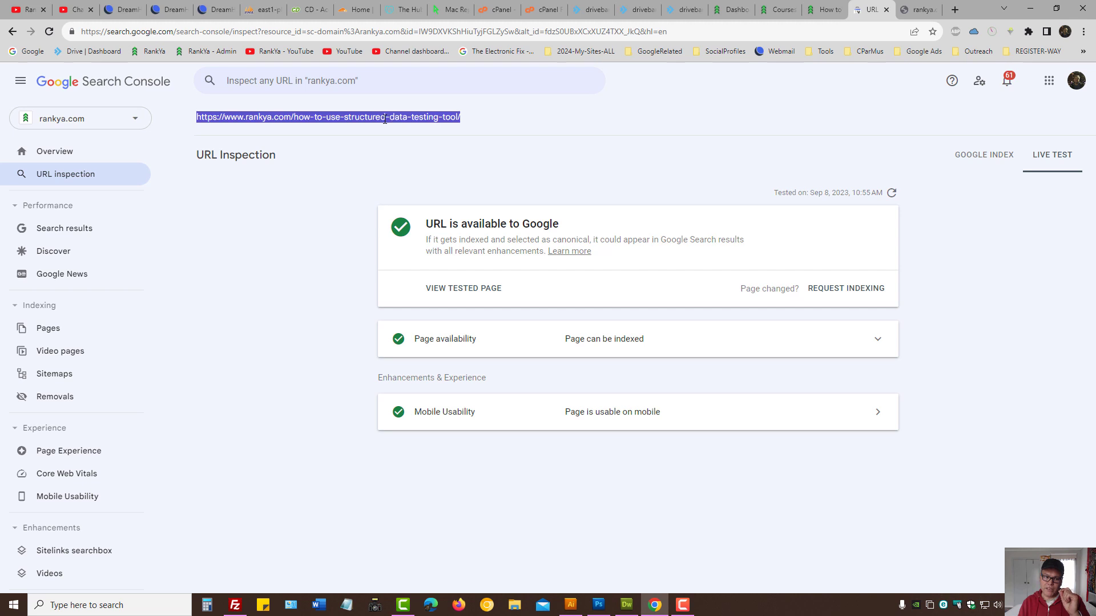
triple_click(324, 117)
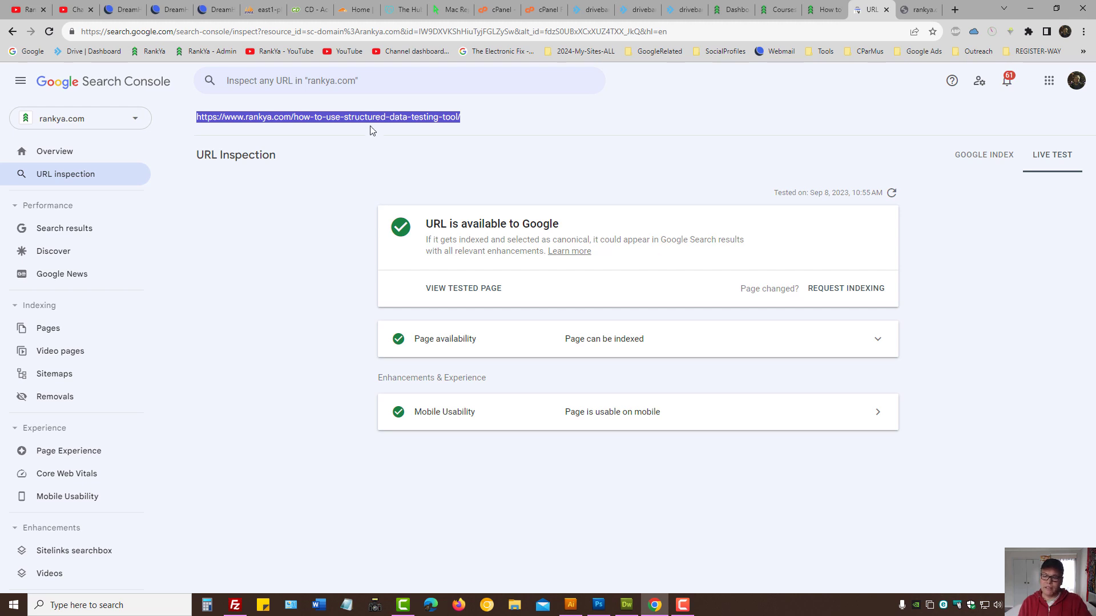
left_click(629, 157)
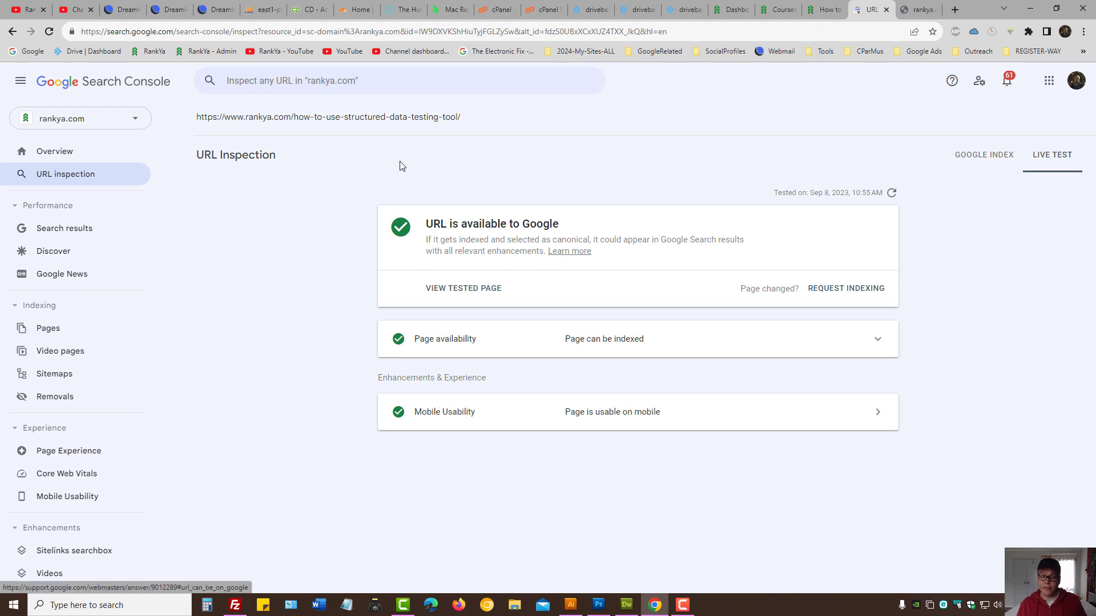
left_click(64, 338)
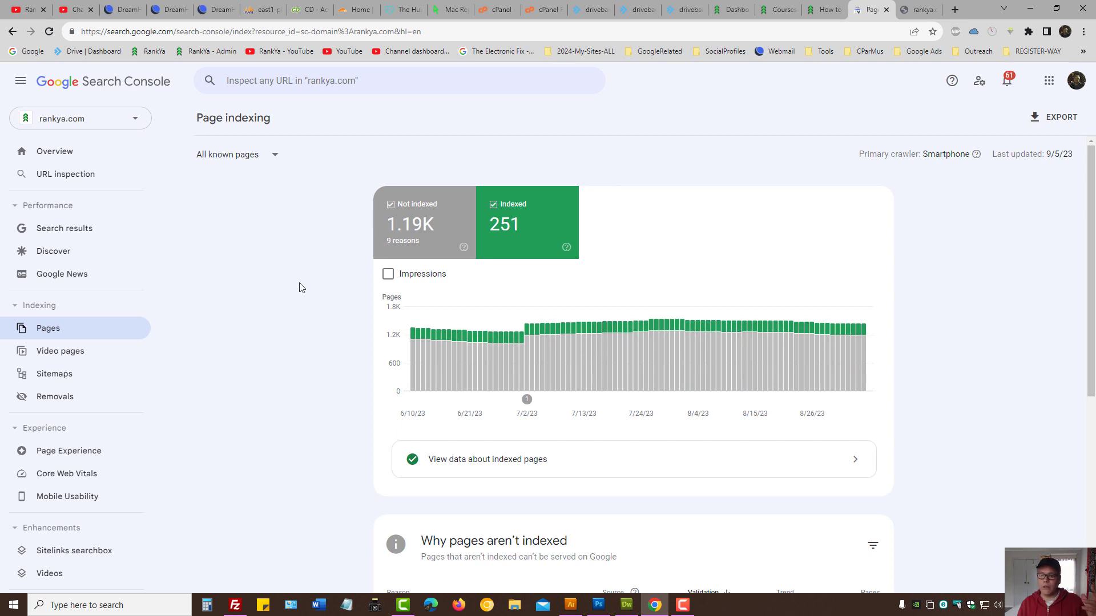
scroll(302, 287, "down", 3)
left_click(413, 439)
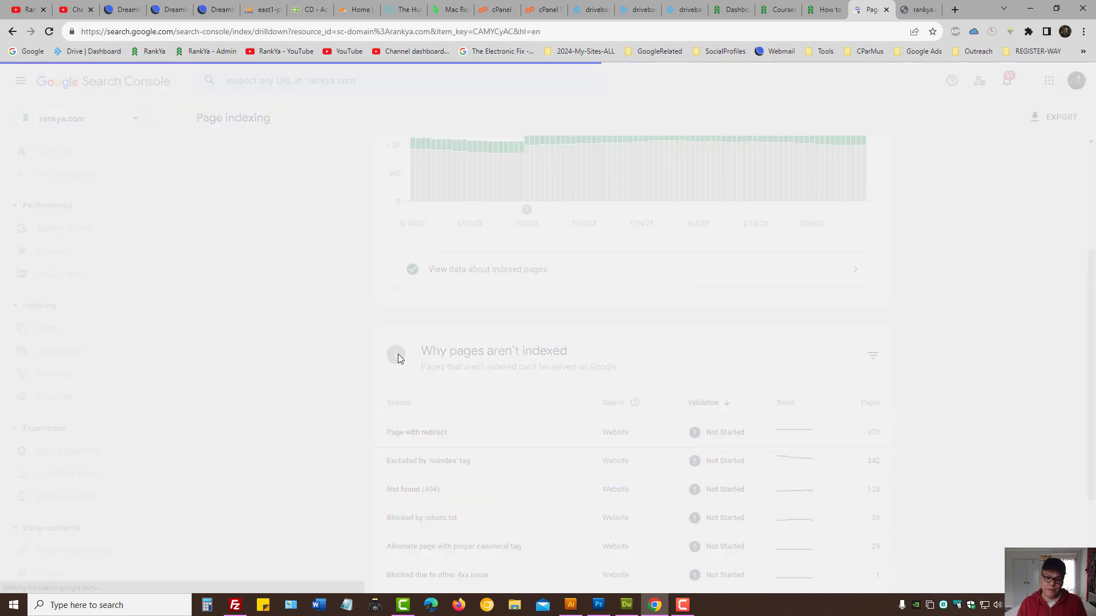
scroll(230, 379, "down", 6)
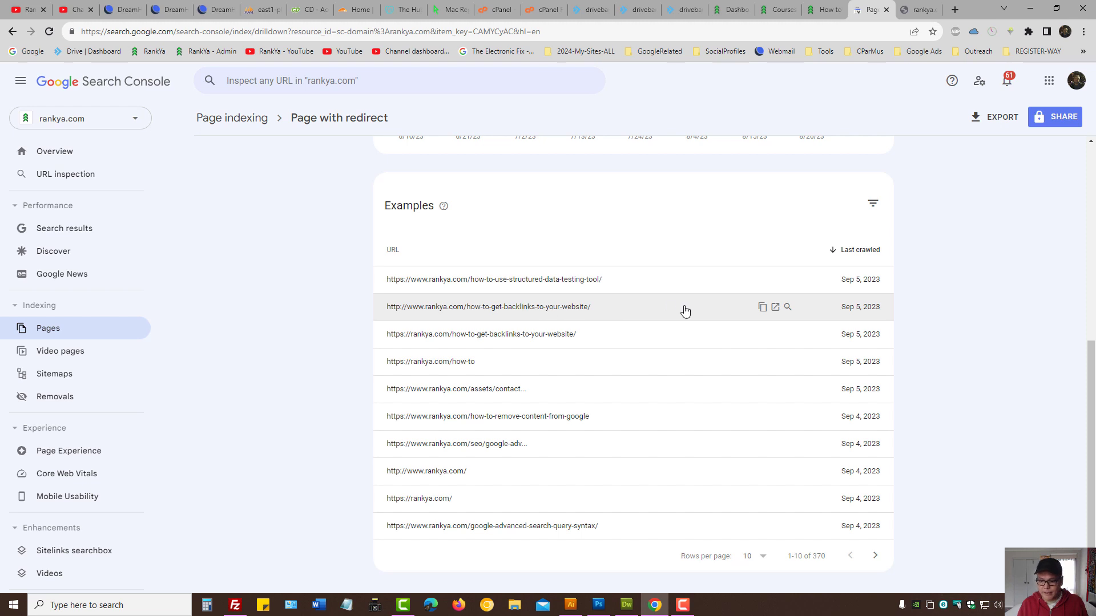
left_click(788, 308)
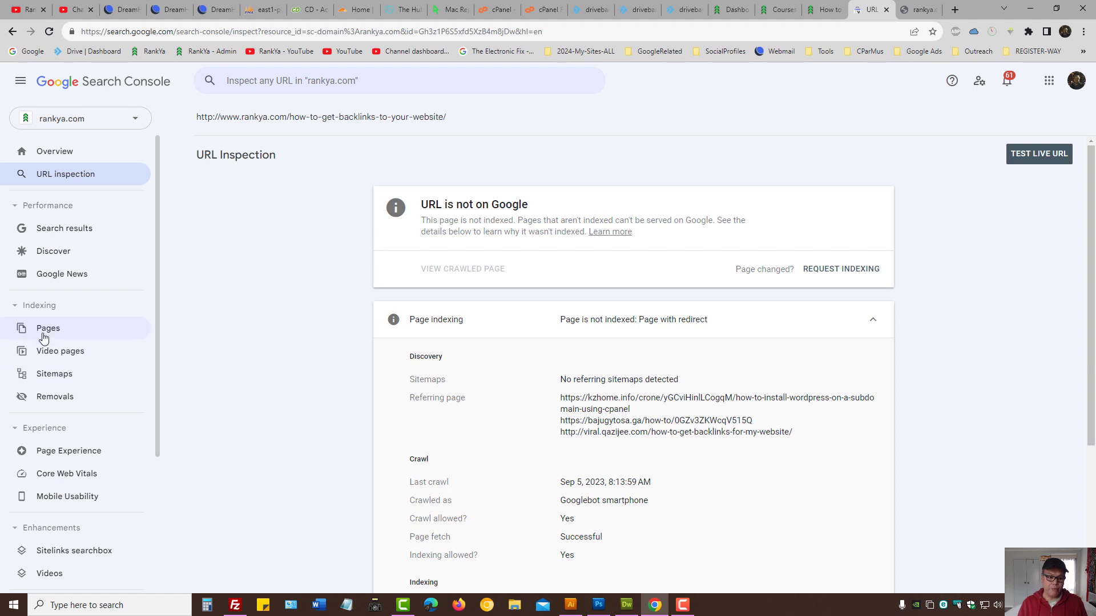
left_click(12, 32)
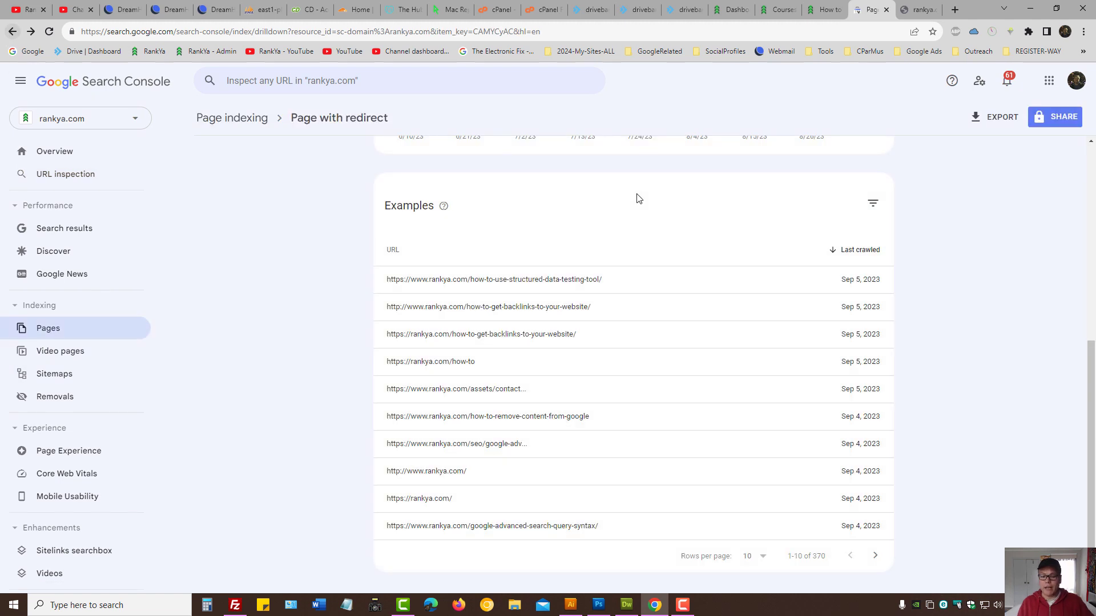
mouse_move(629, 279)
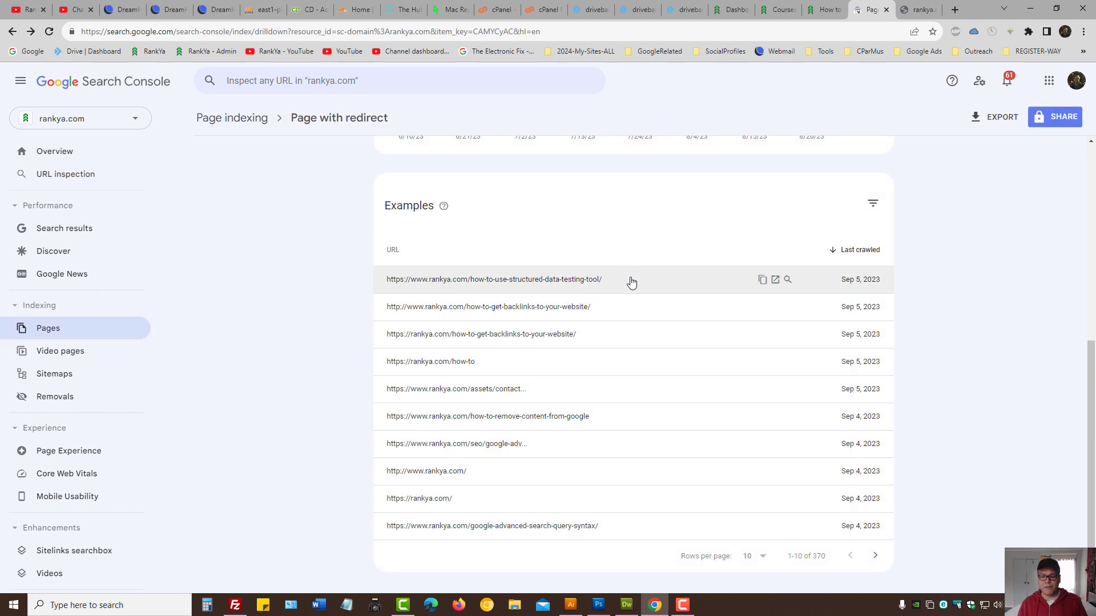
left_click(762, 282)
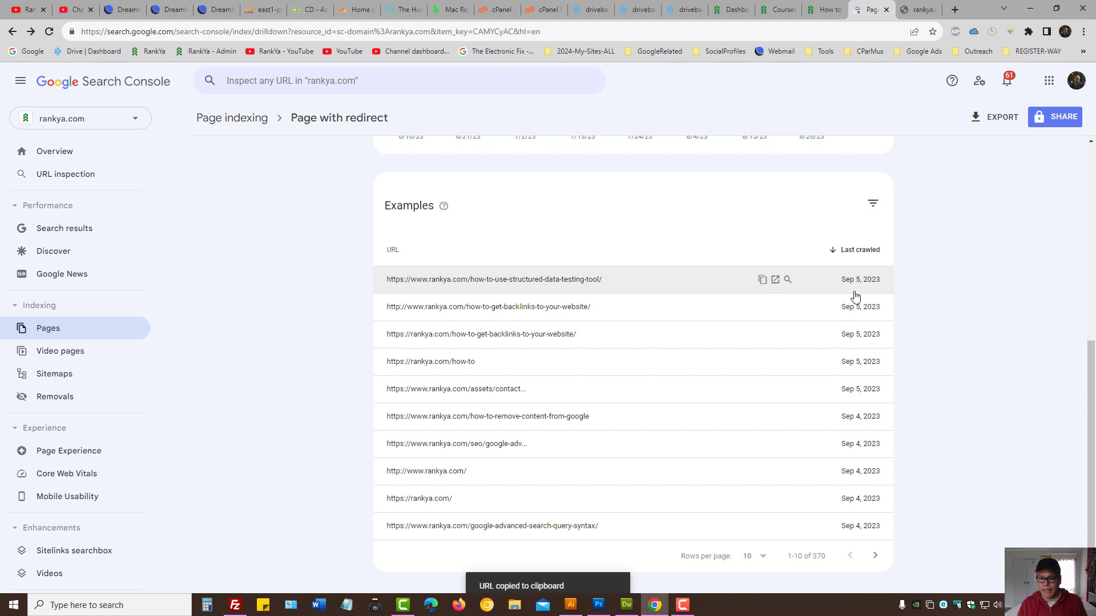
left_click(511, 279)
left_click_drag(502, 283, 228, 283)
right_click(243, 284)
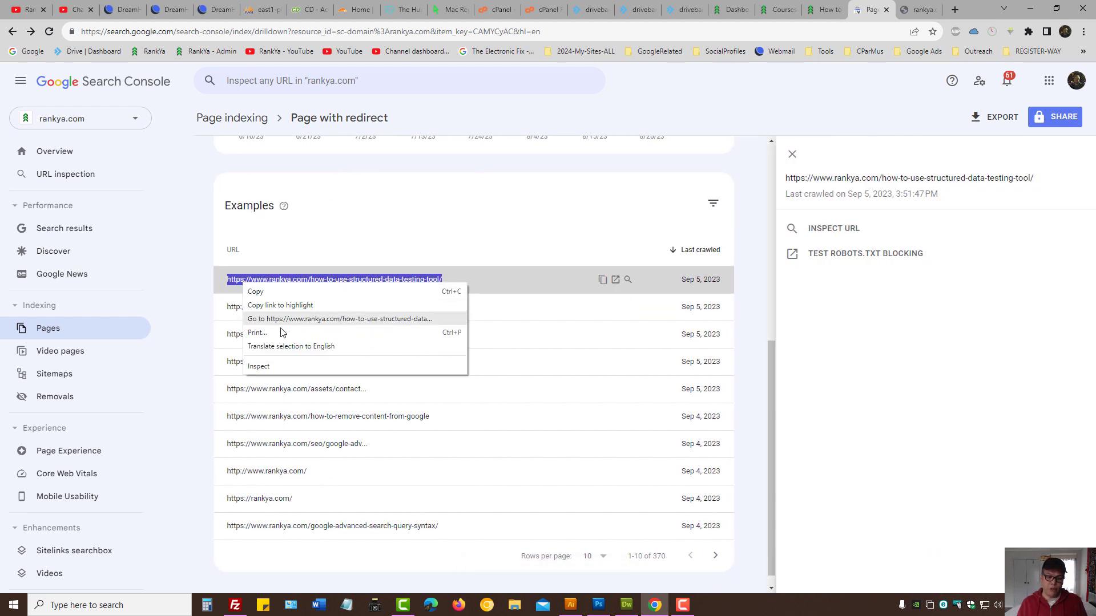
left_click(266, 296)
left_click(825, 257)
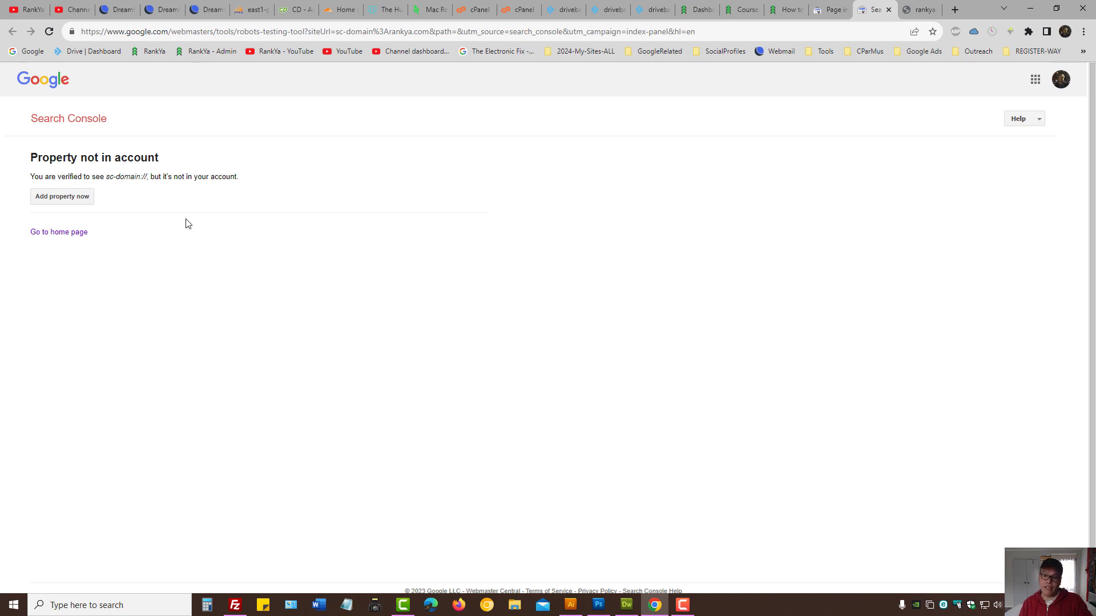
Step: Back in the Page with redirect report, compare the Domain and URL prefix property types without adding a property
left_click(830, 9)
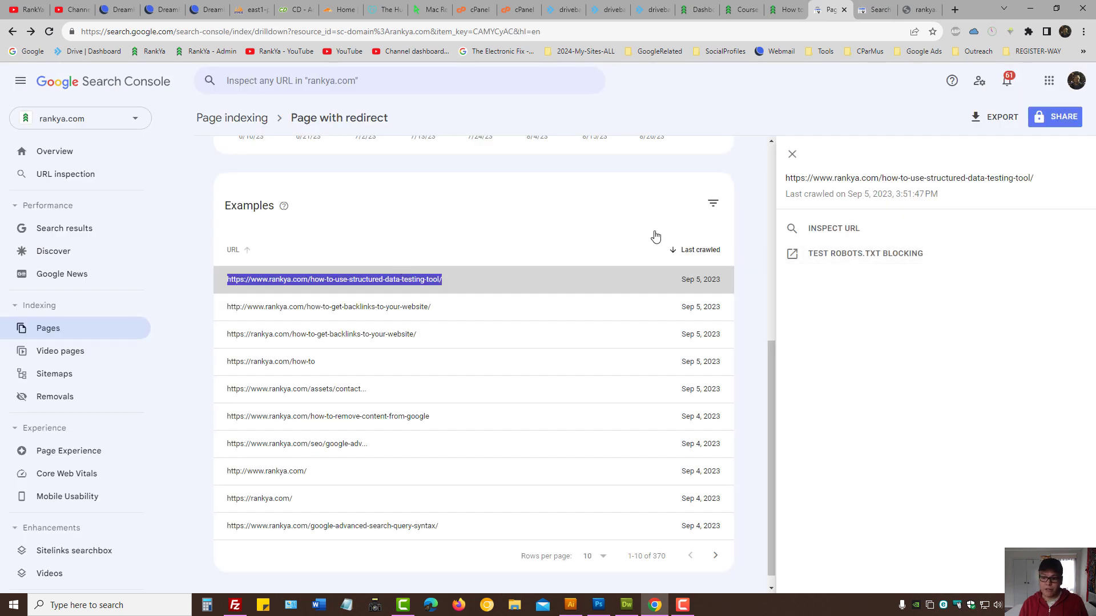
left_click(793, 154)
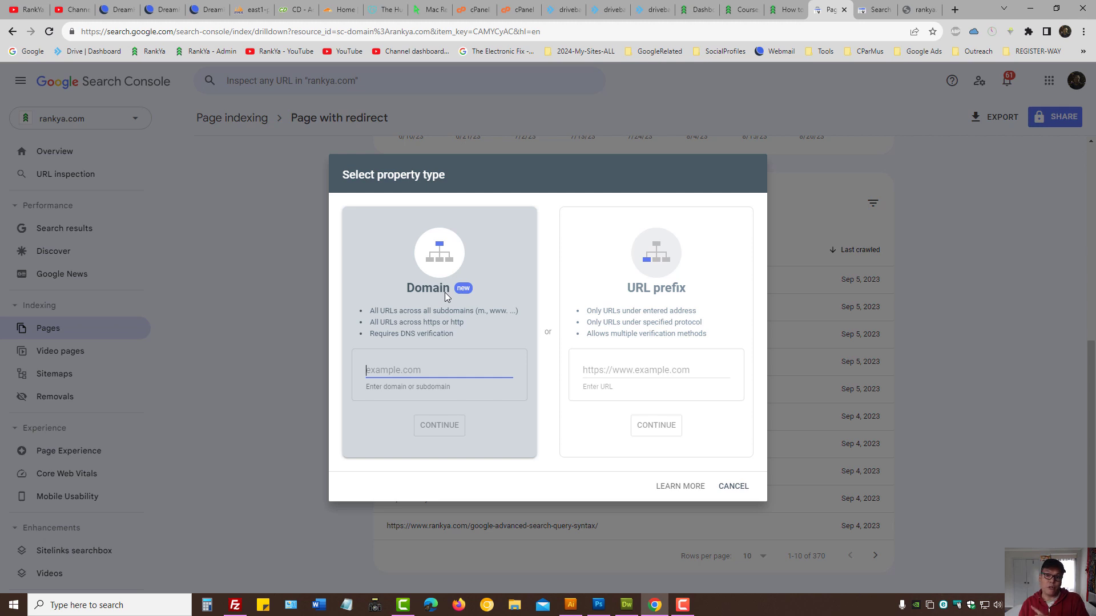
left_click(618, 365)
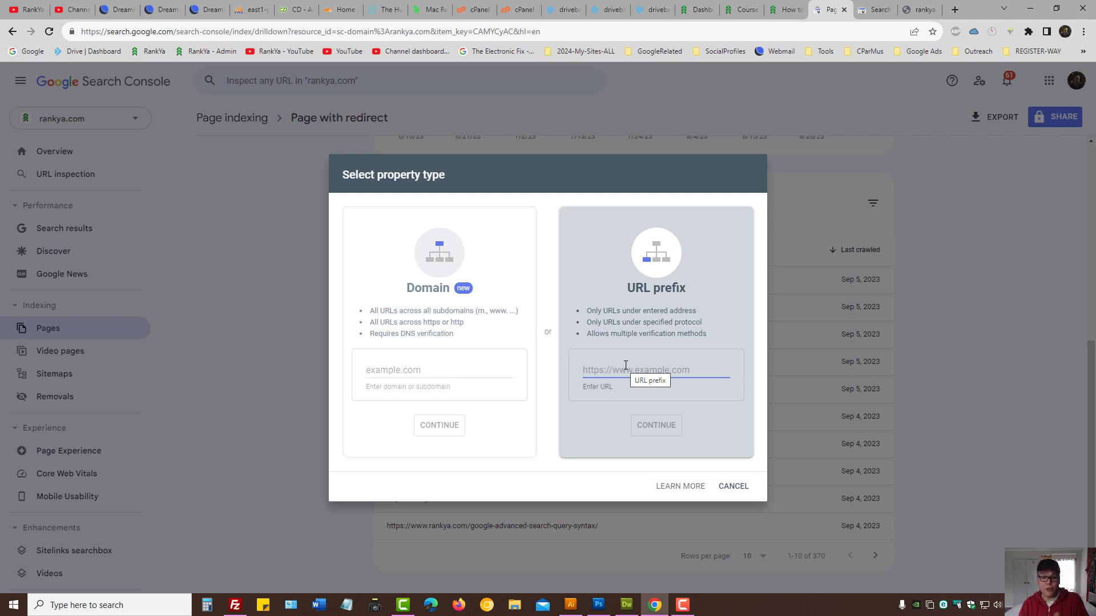
left_click(736, 487)
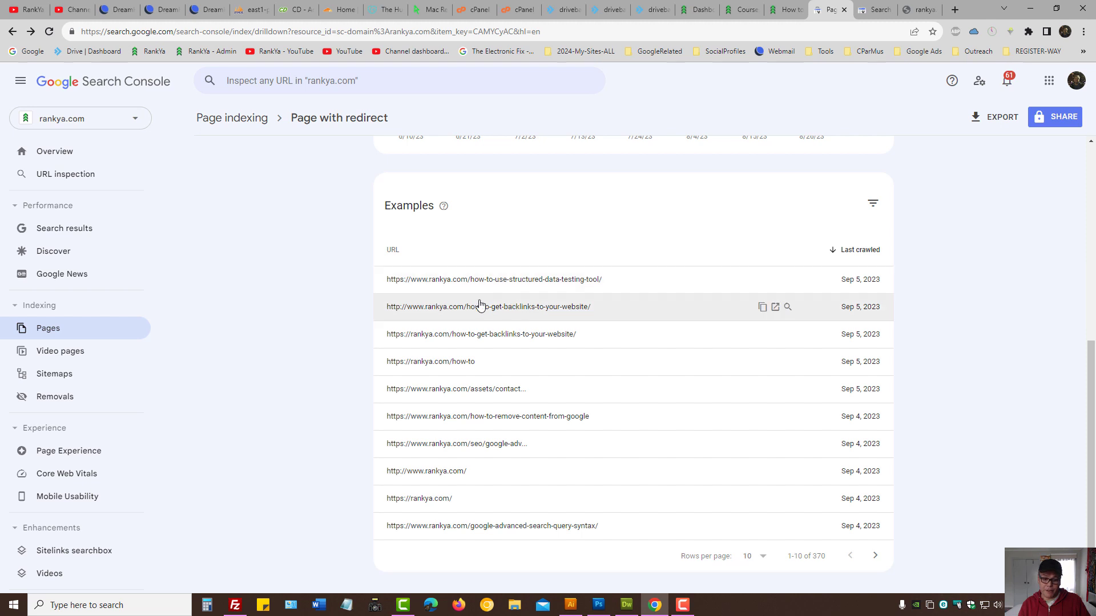
left_click(876, 10)
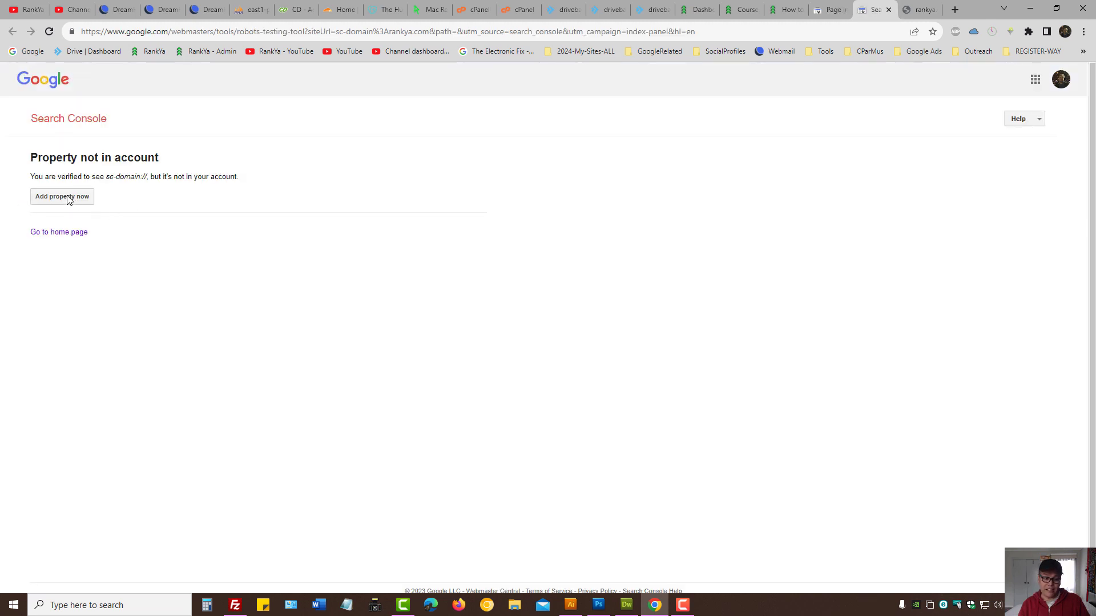
left_click(830, 9)
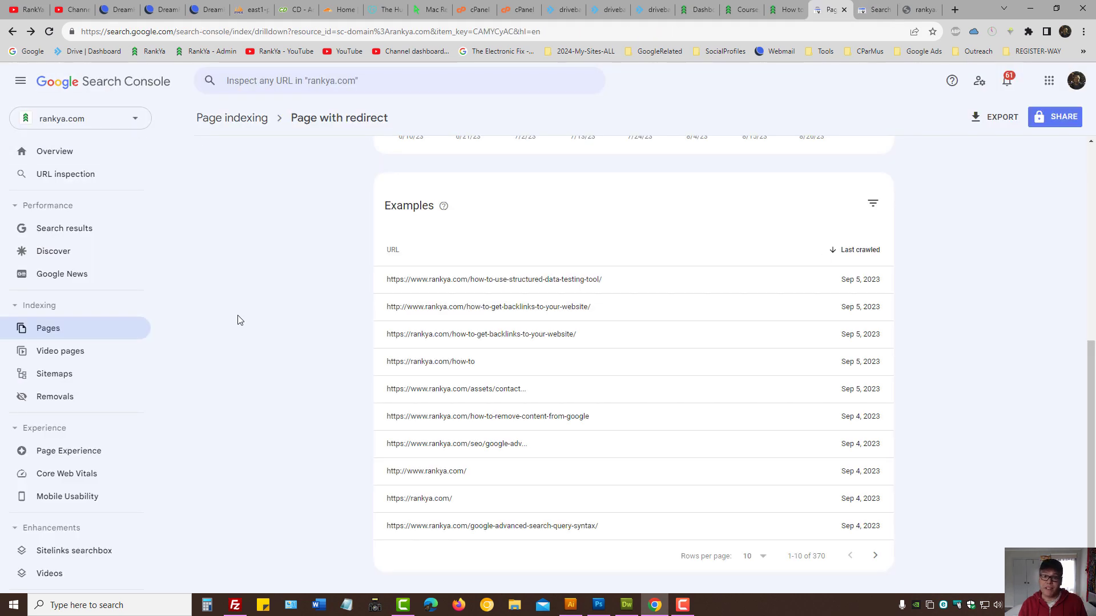
left_click(98, 118)
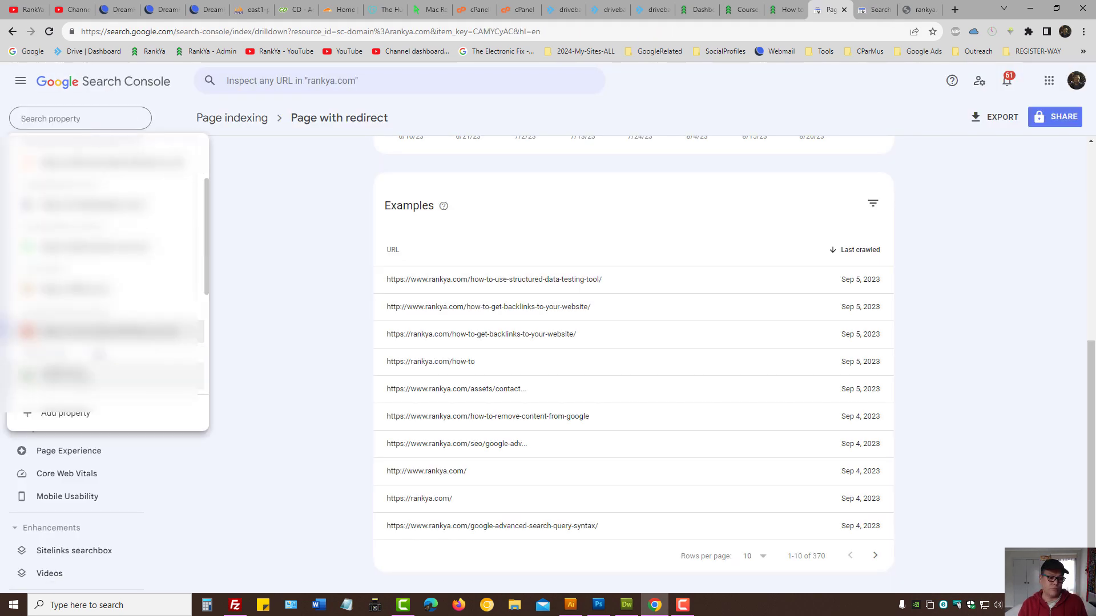
left_click(97, 247)
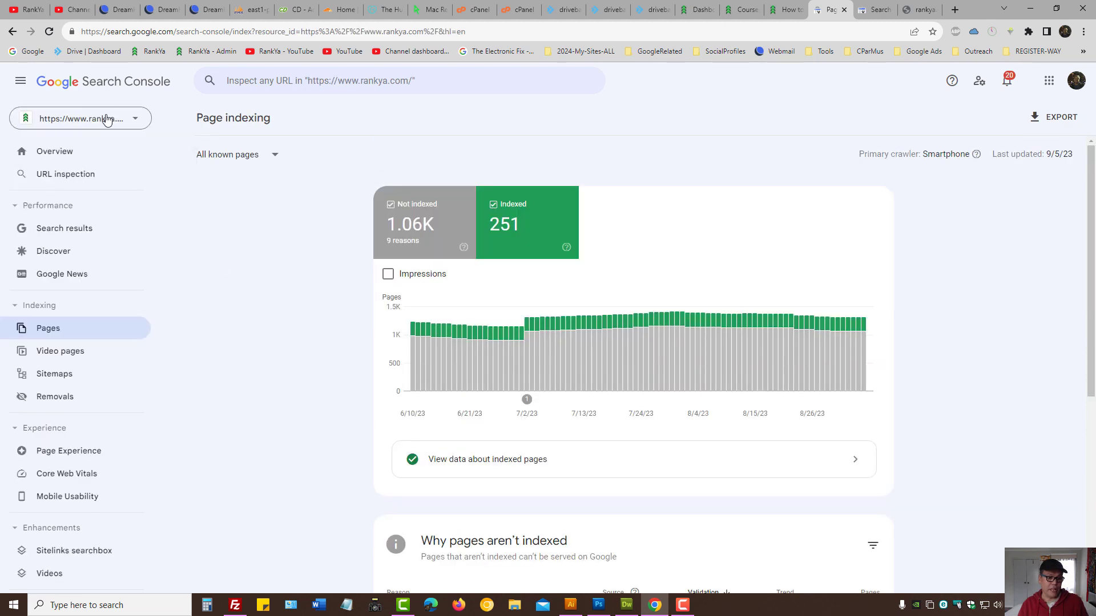
scroll(262, 340, "down", 3)
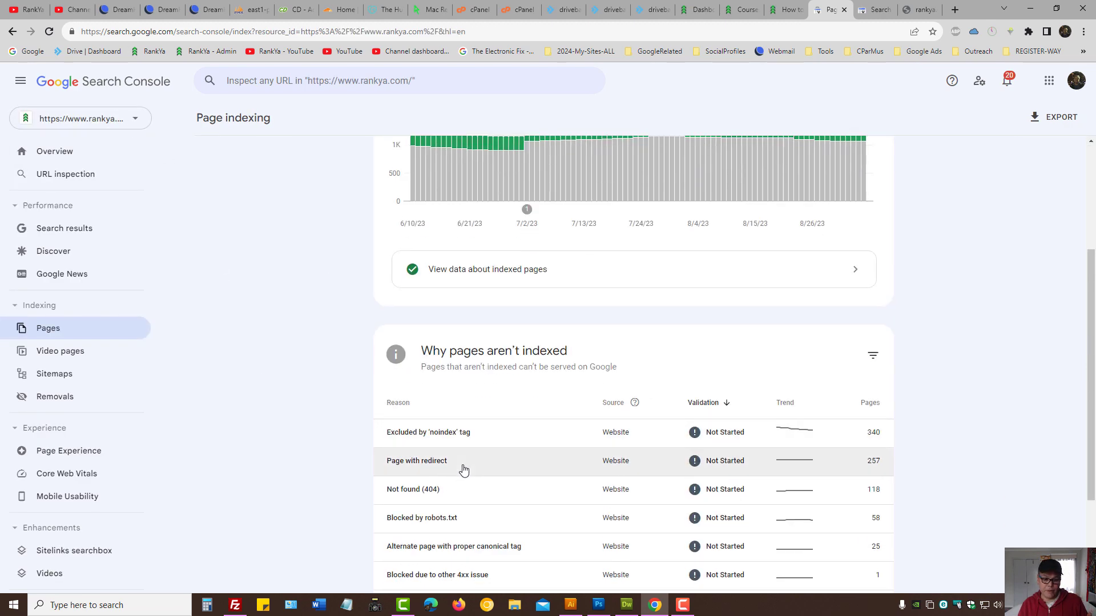
Step: Open the Page with redirect report and check whether robots.txt blocks Googlebot from how-to-use-structured-data-testing-tool/
left_click(421, 460)
scroll(424, 423, "down", 3)
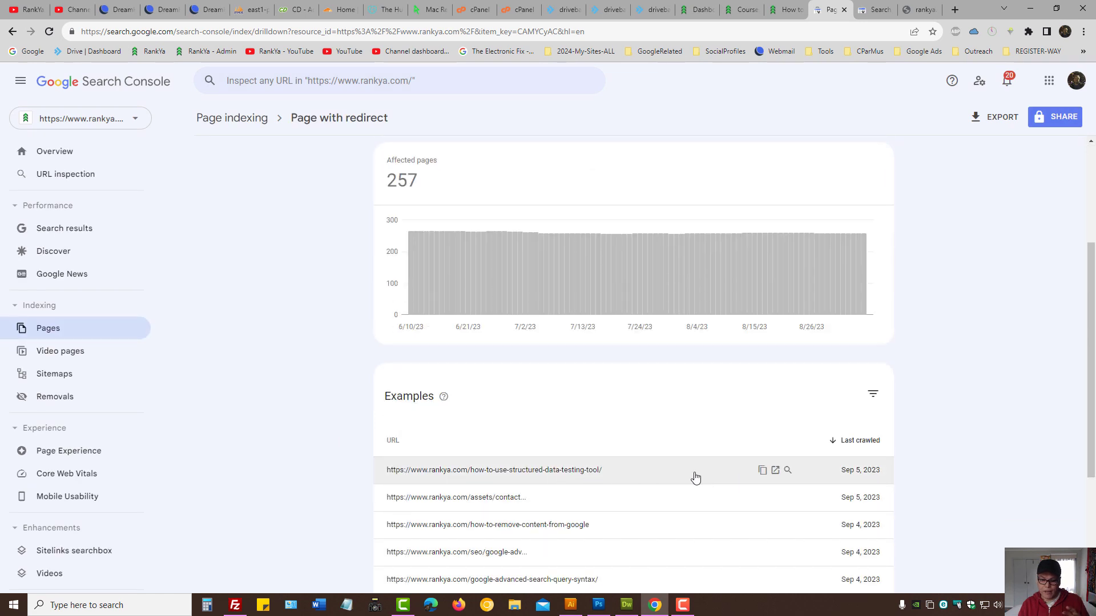
left_click(628, 477)
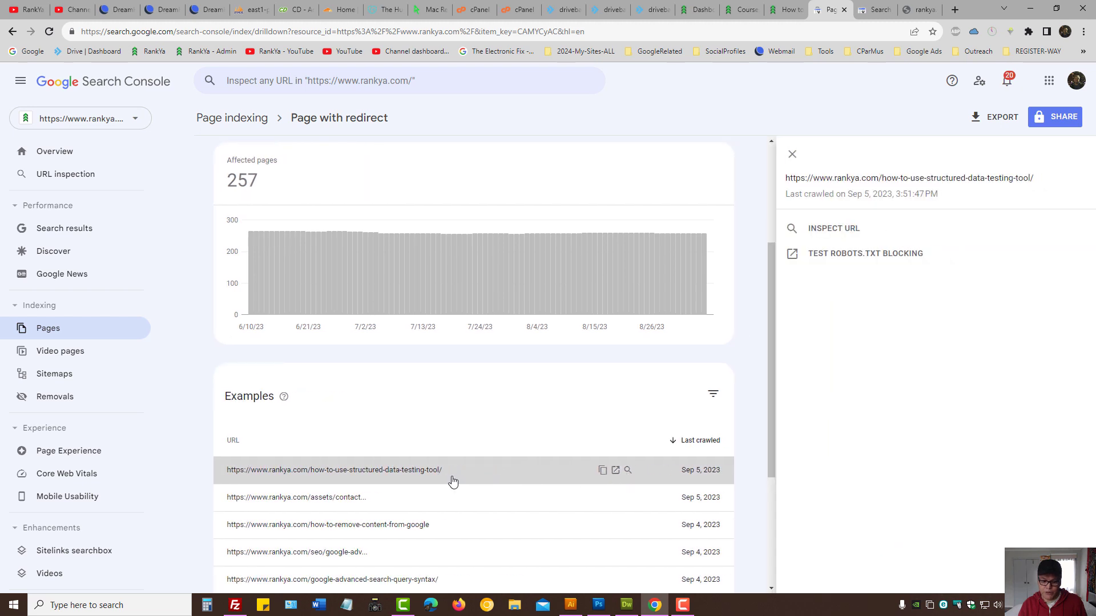
left_click(831, 256)
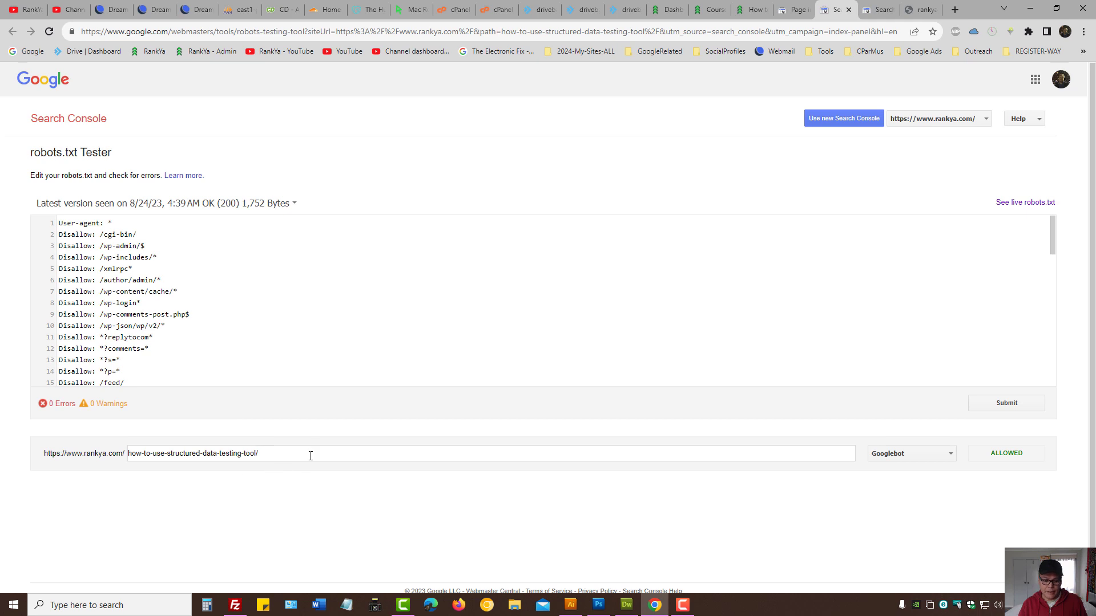
left_click(310, 456)
left_click(1009, 447)
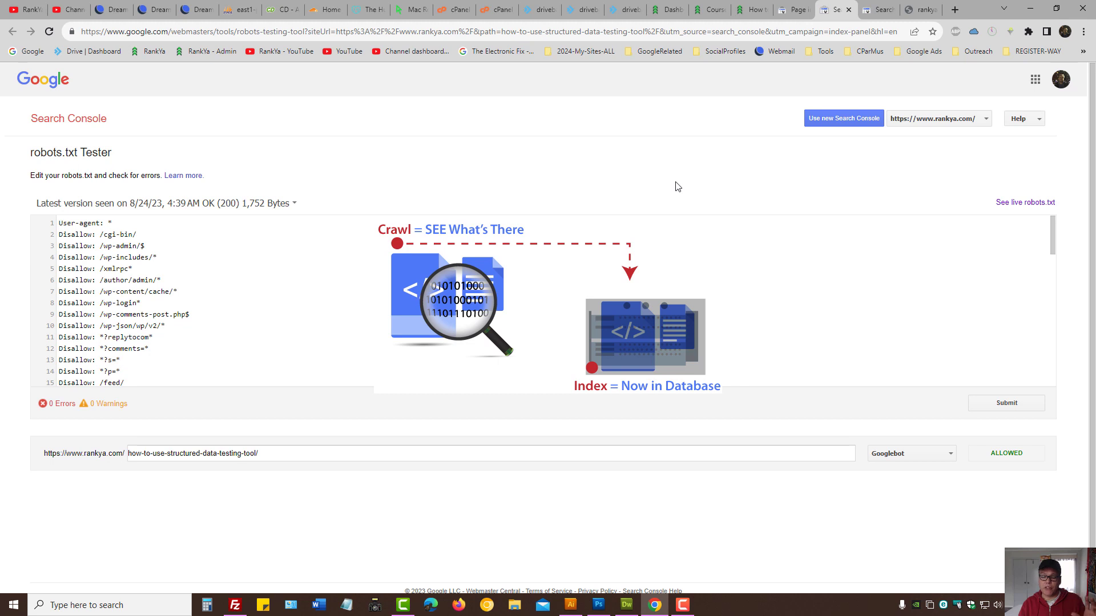
Step: Return to the Page with redirect report, close the URL details and highlight the how-to-use-structured-data-testing-tool/ example address
left_click(795, 9)
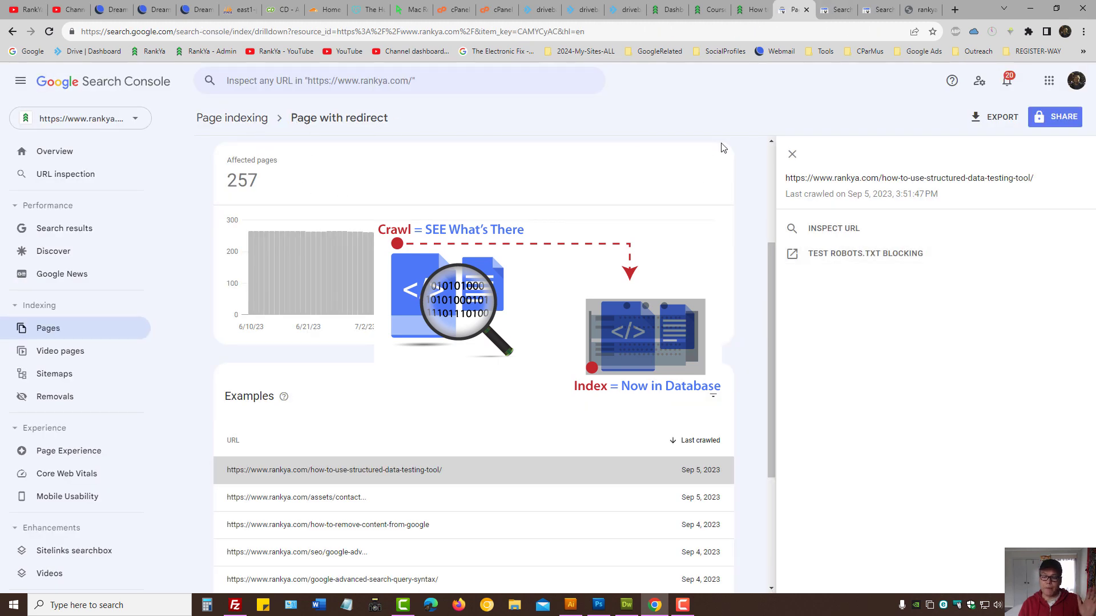
left_click(792, 154)
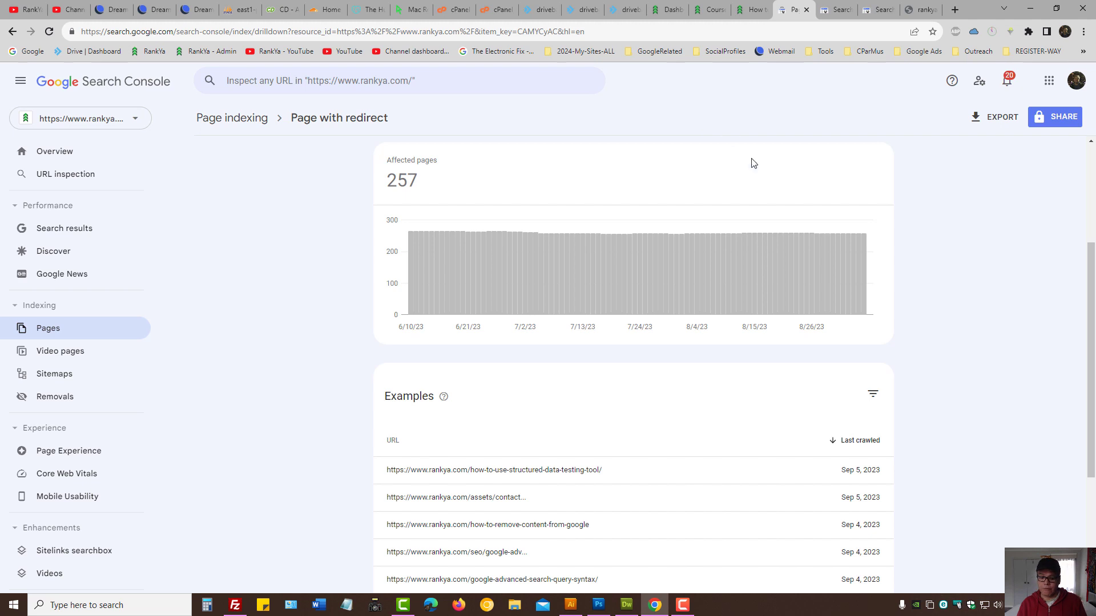
mouse_move(521, 467)
left_click_drag(616, 476, 383, 474)
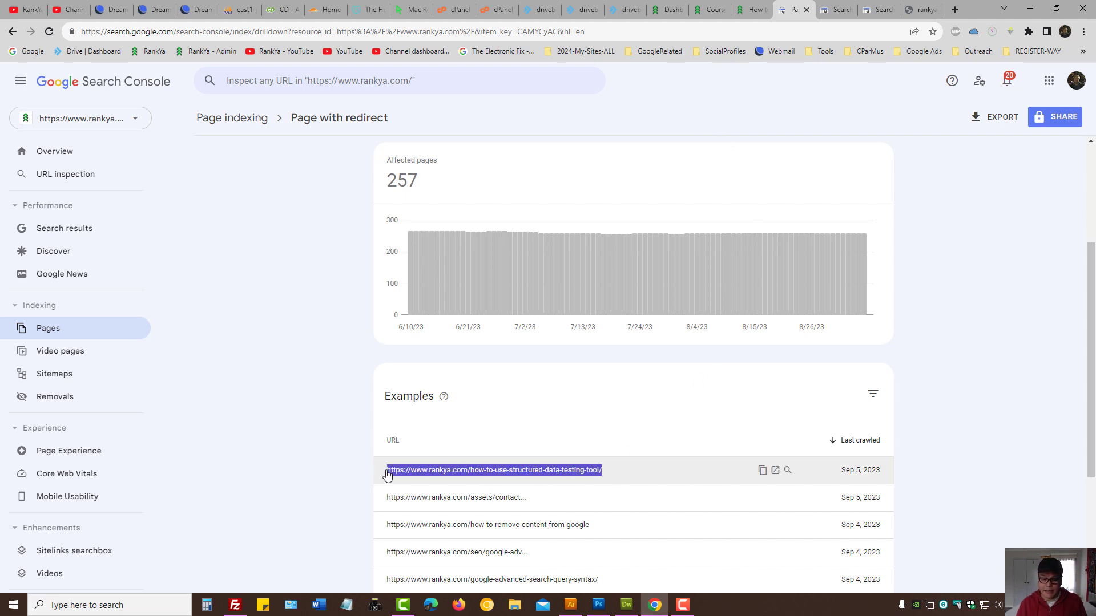
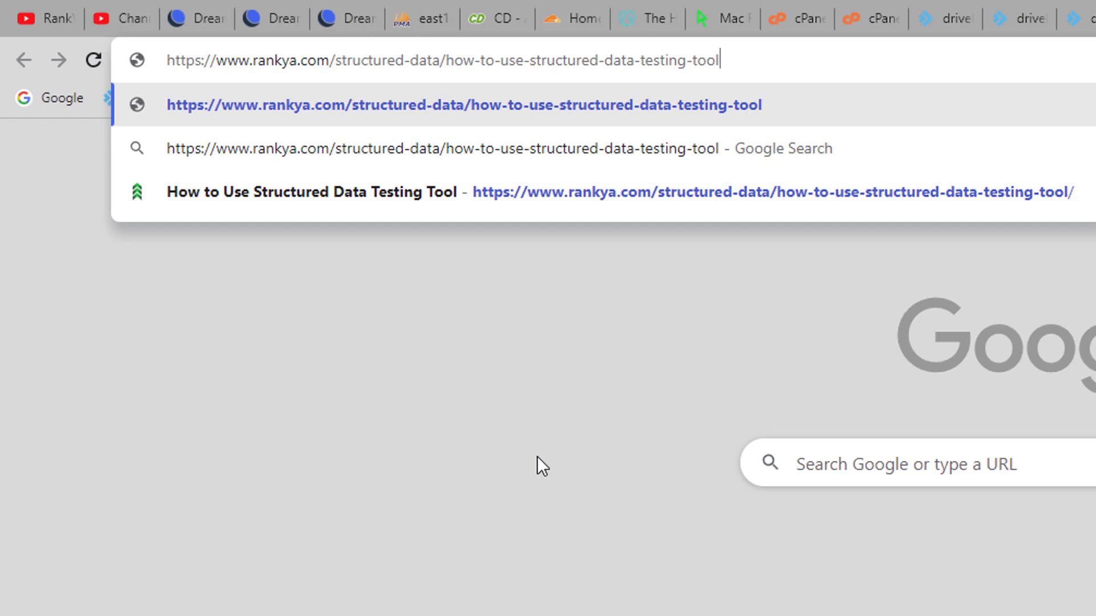
key("Return")
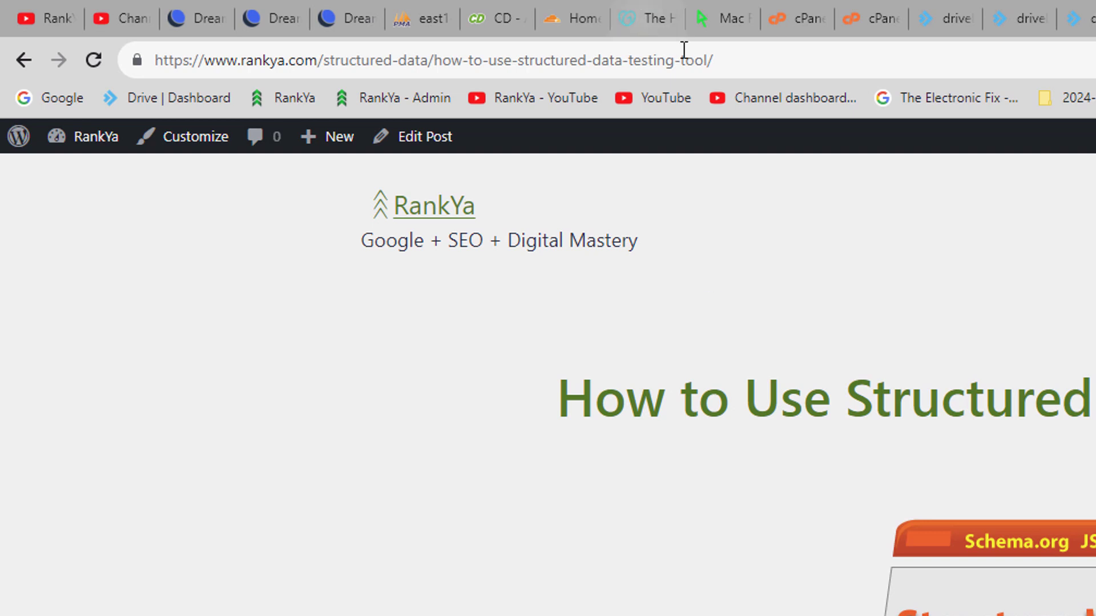
double_click(710, 59)
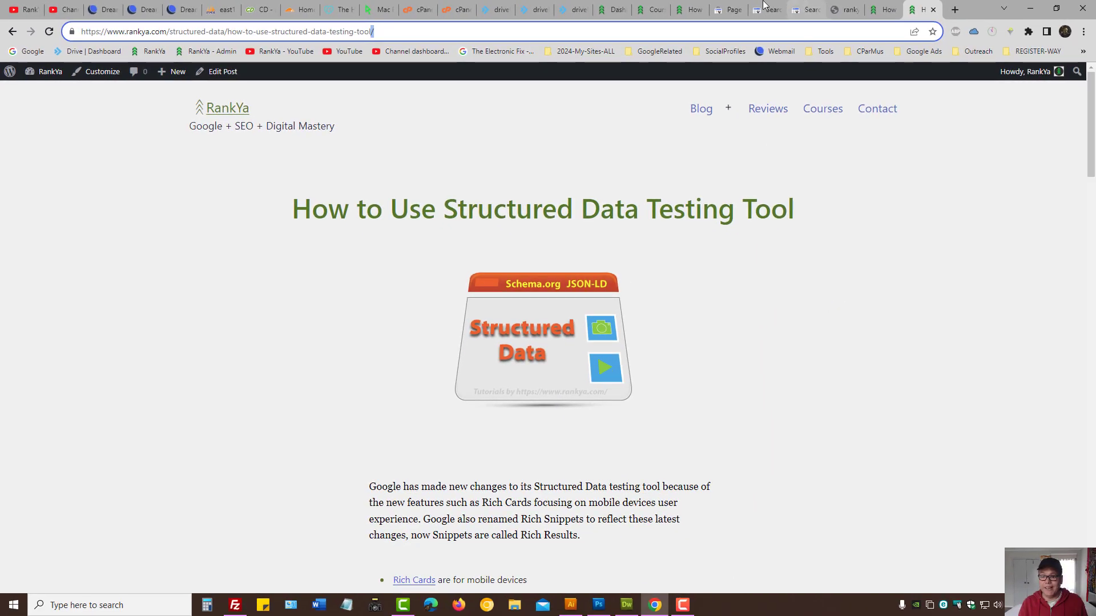
left_click(763, 4)
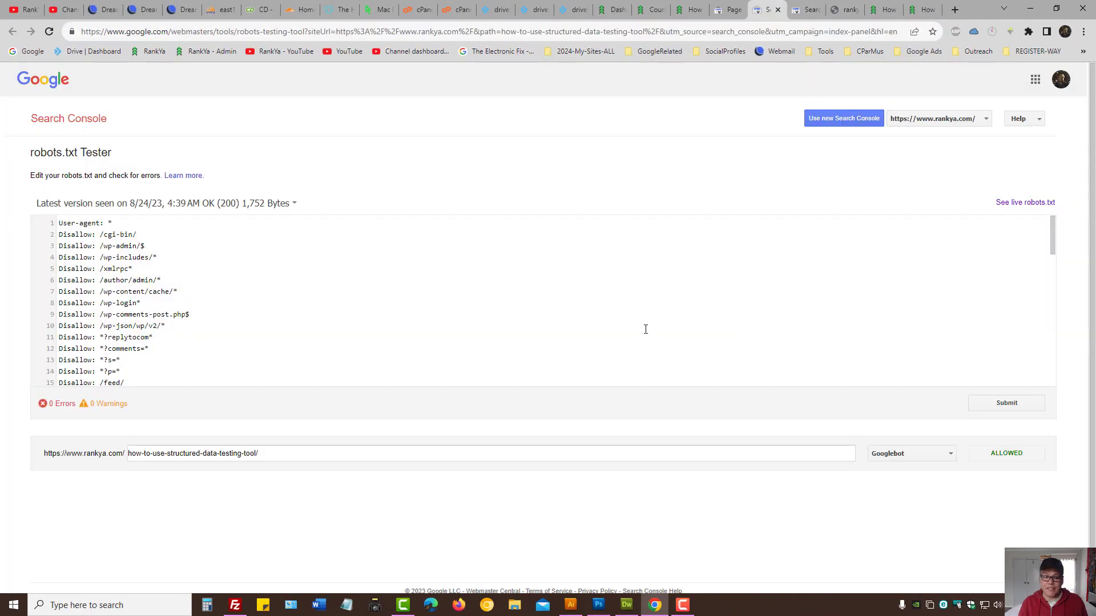
left_click(797, 5)
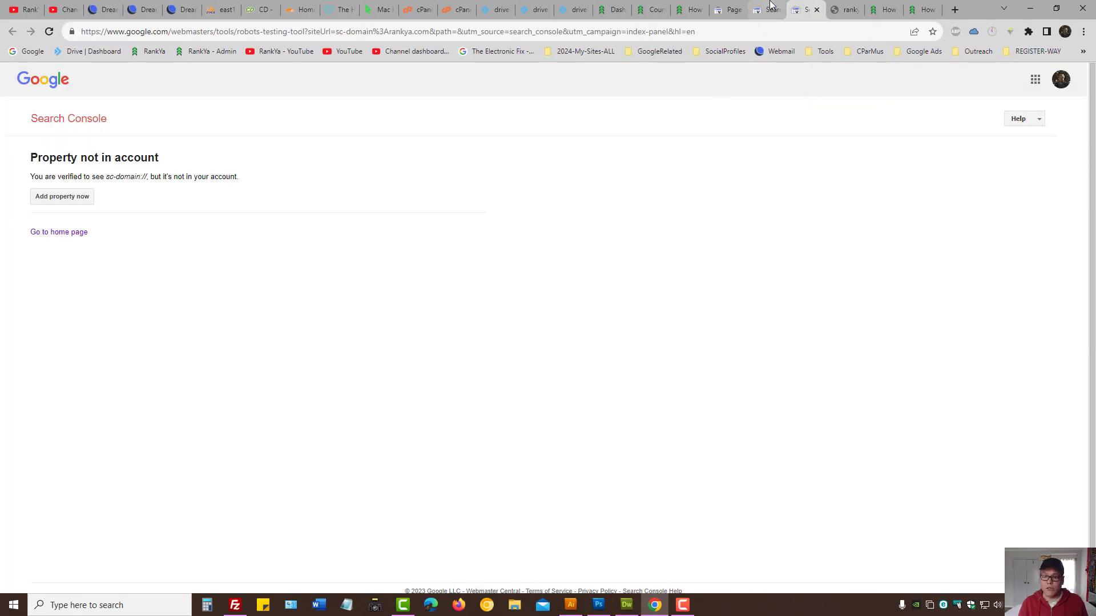
left_click(777, 9)
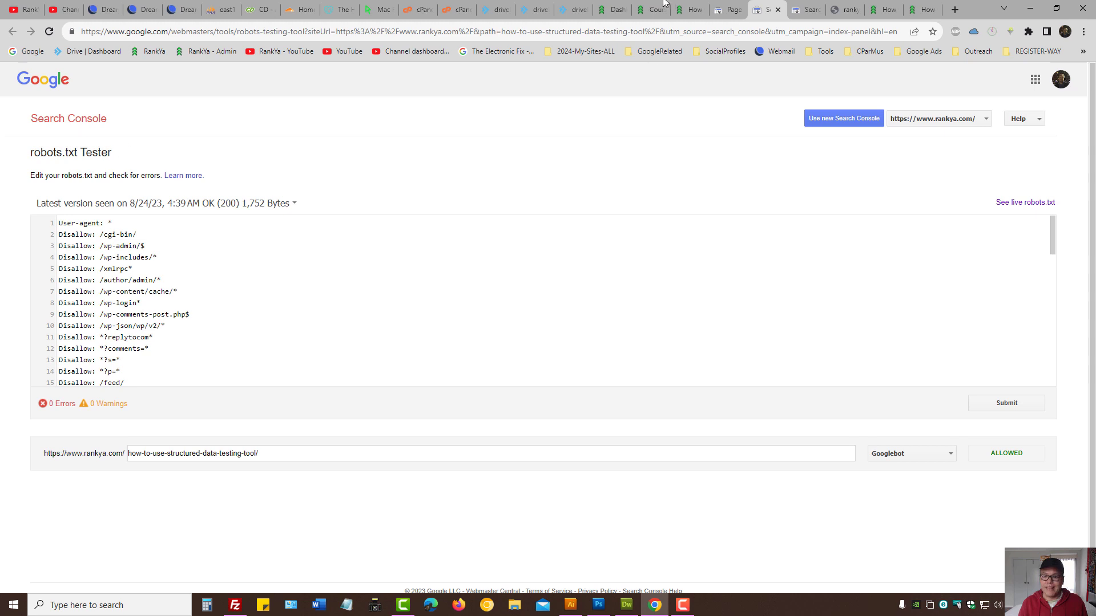
left_click(729, 10)
middle_click(63, 374)
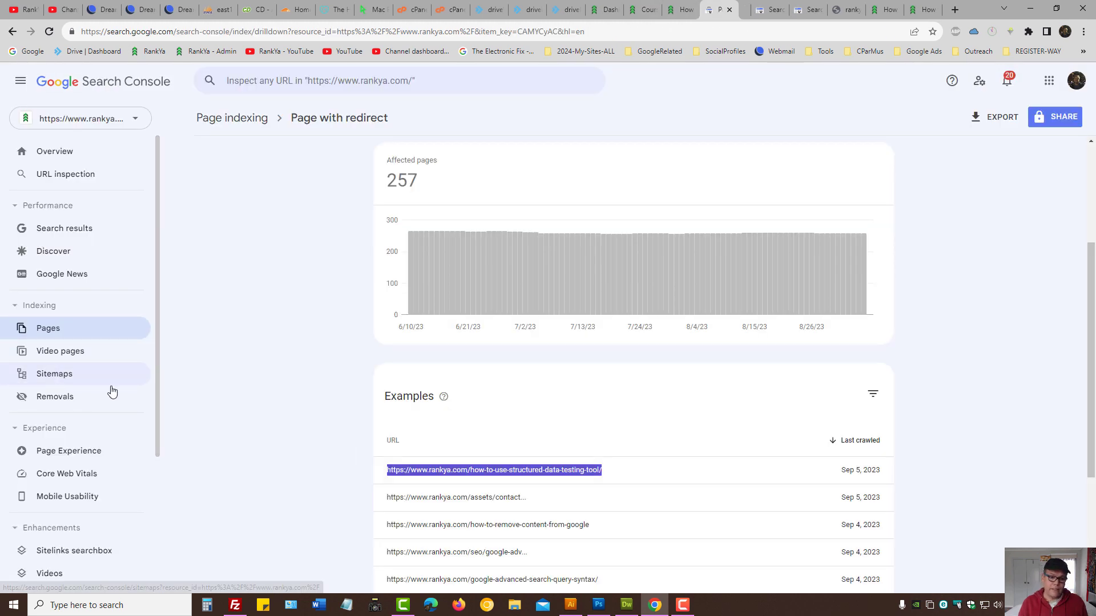
key("ctrl+Tab")
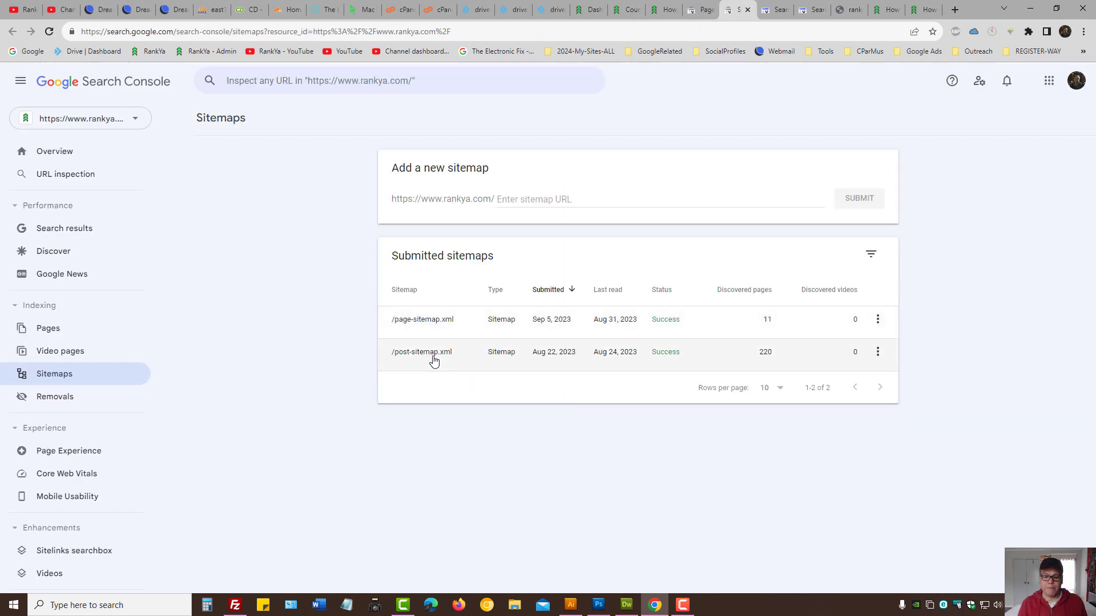
left_click_drag(460, 358, 391, 360)
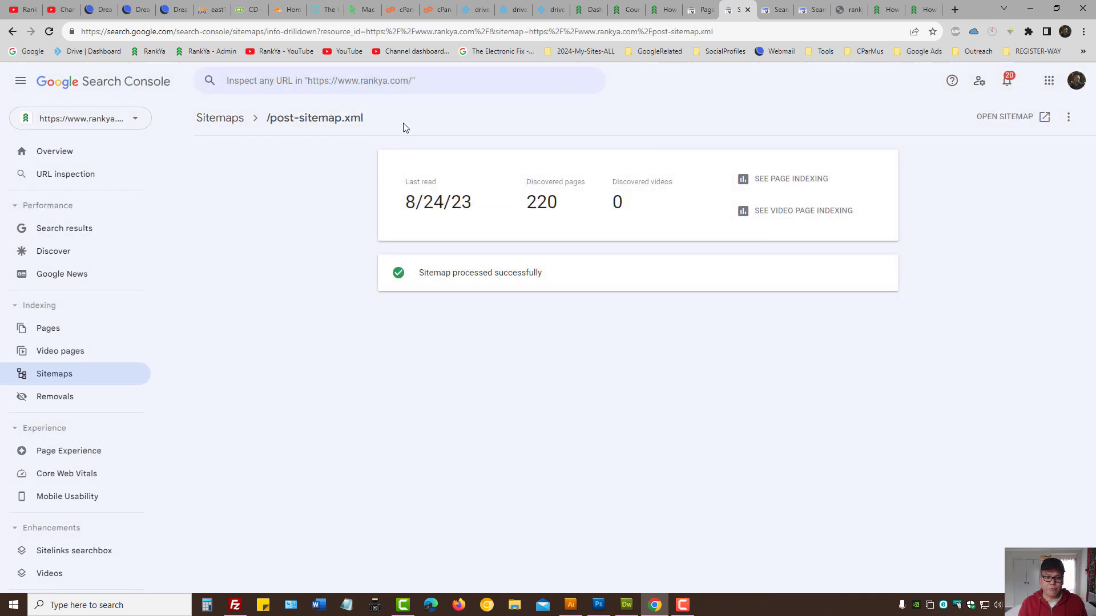
left_click(1008, 117)
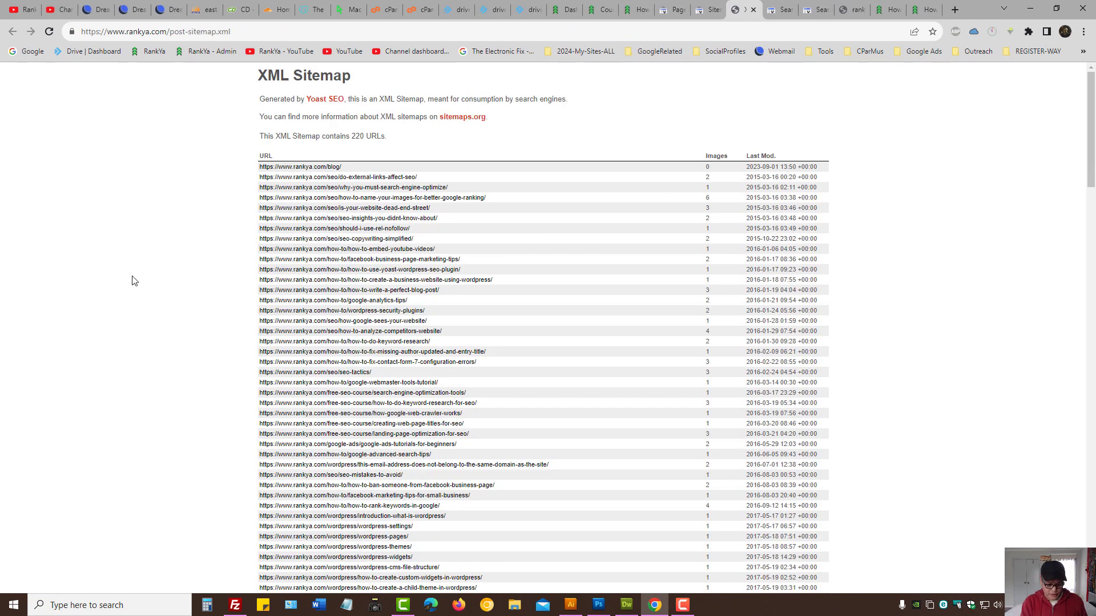
key("ctrl+u")
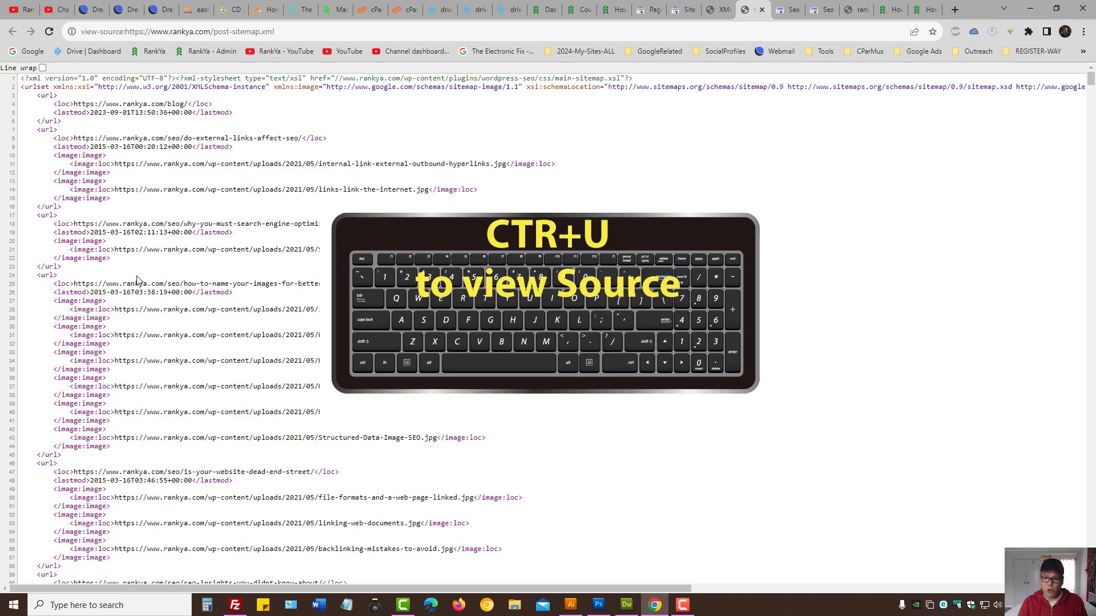
Step: Copy the how-to-use-structured-data-testing-tool/ example URL, search the sitemap source for it, and shorten the search text
left_click(653, 7)
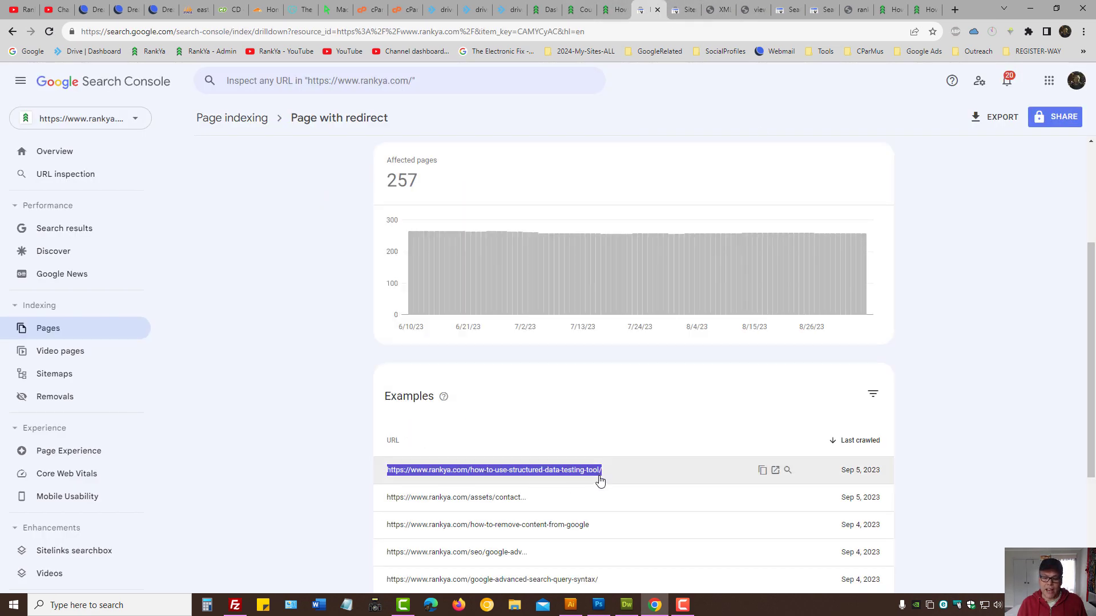
left_click(764, 471)
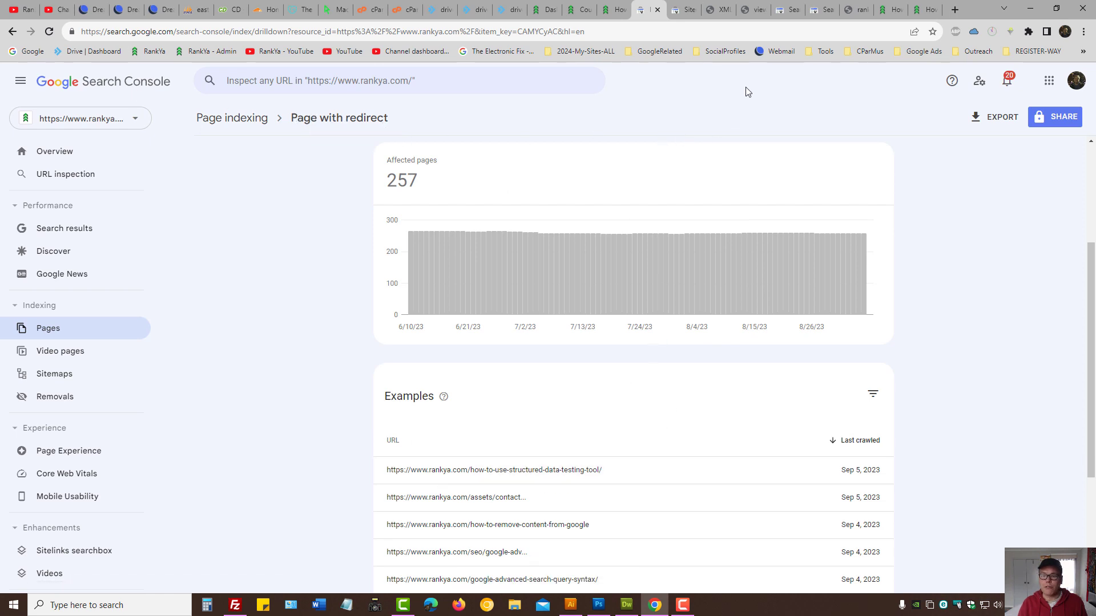
left_click(749, 12)
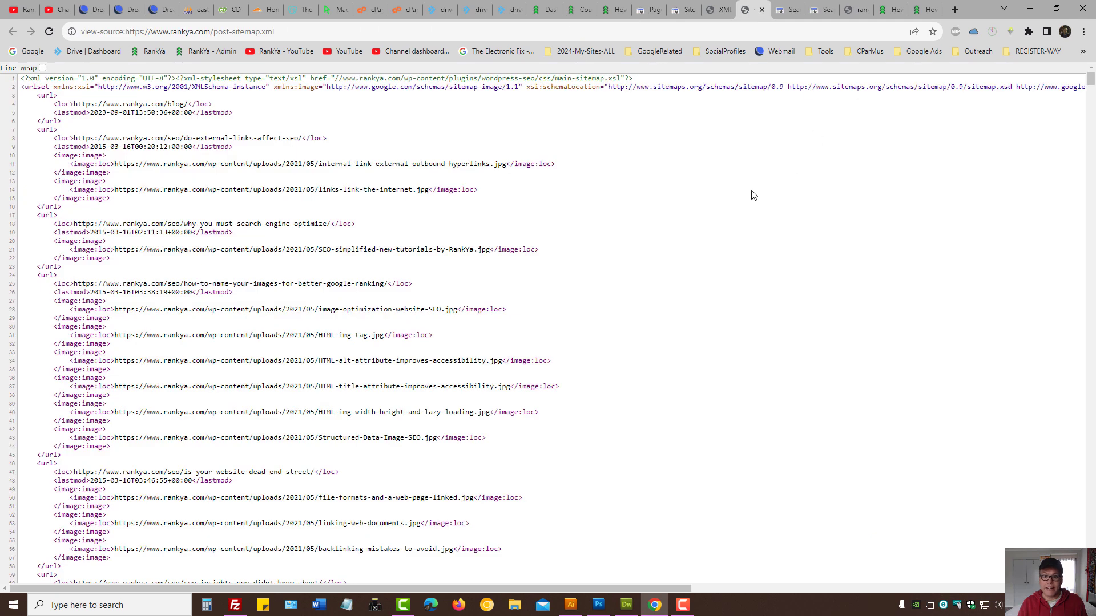
key("ctrl+f")
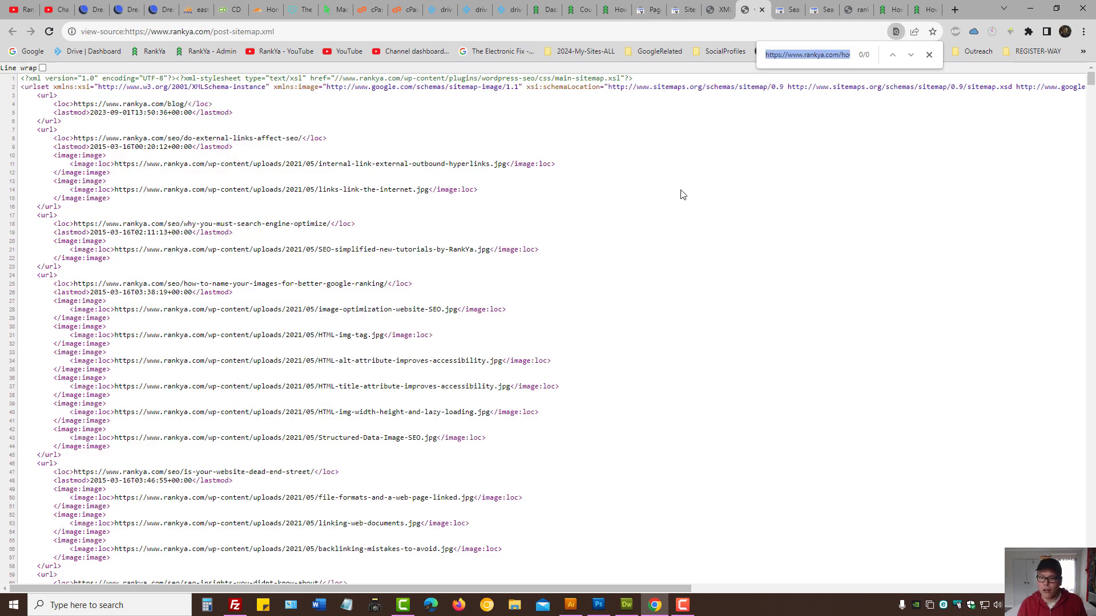
key("ctrl+v")
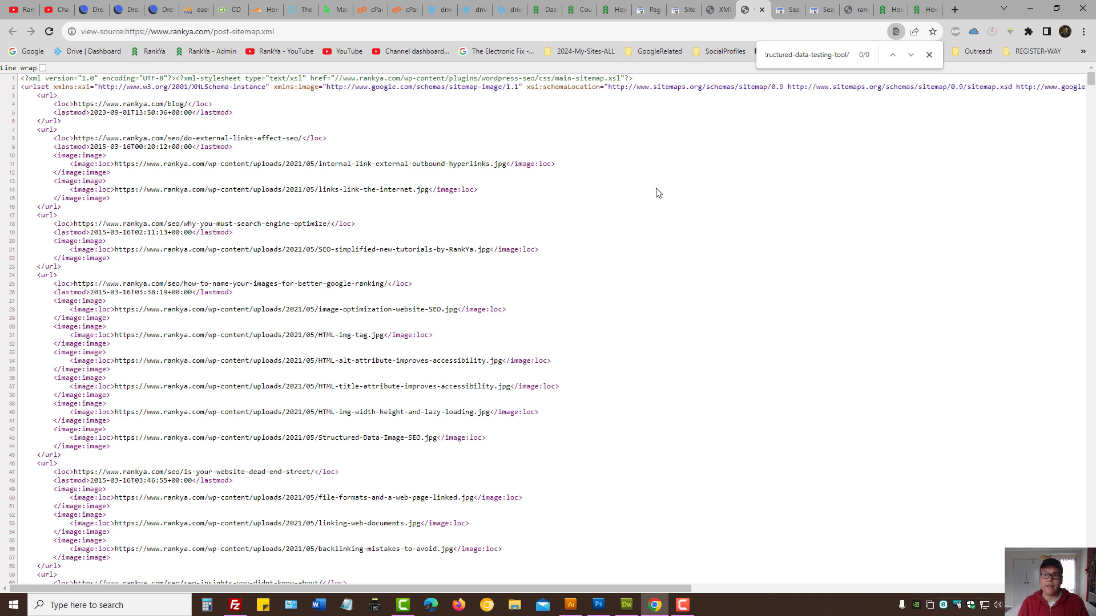
key("BackSpace")
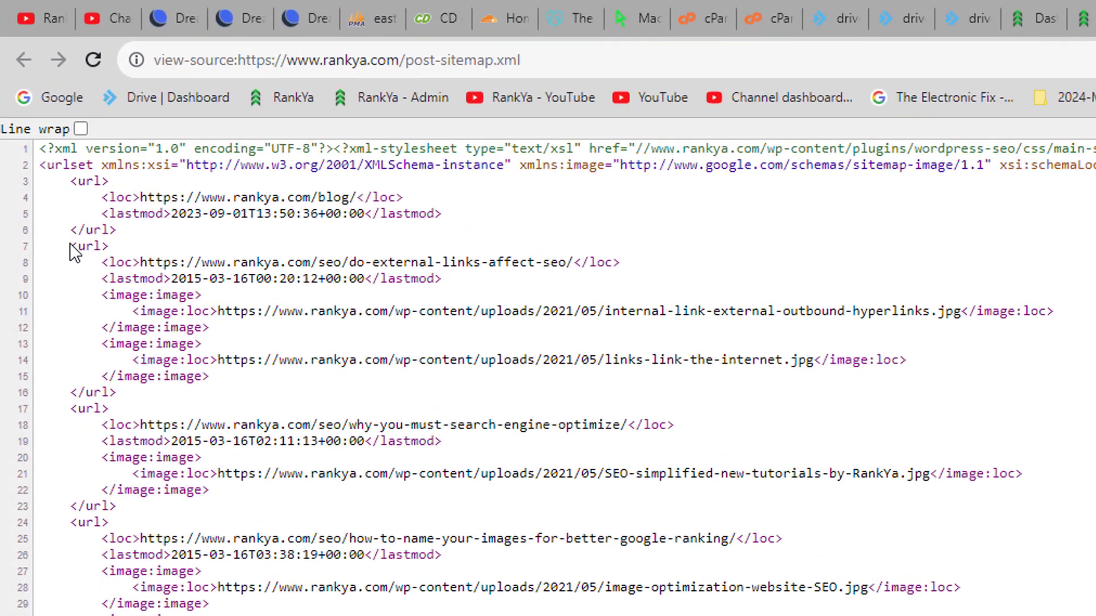
Step: Highlight the do-external-links-affect-seo entry in the sitemap source, including its loc line, full URL and trailing slash
left_click_drag(46, 157, 124, 254)
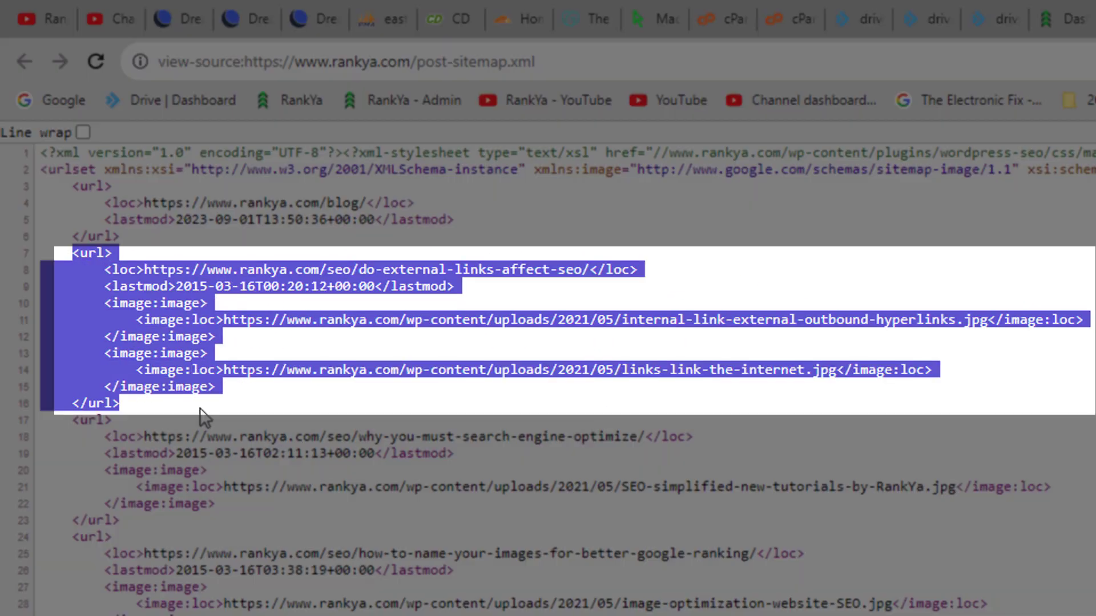
left_click(237, 373)
double_click(114, 275)
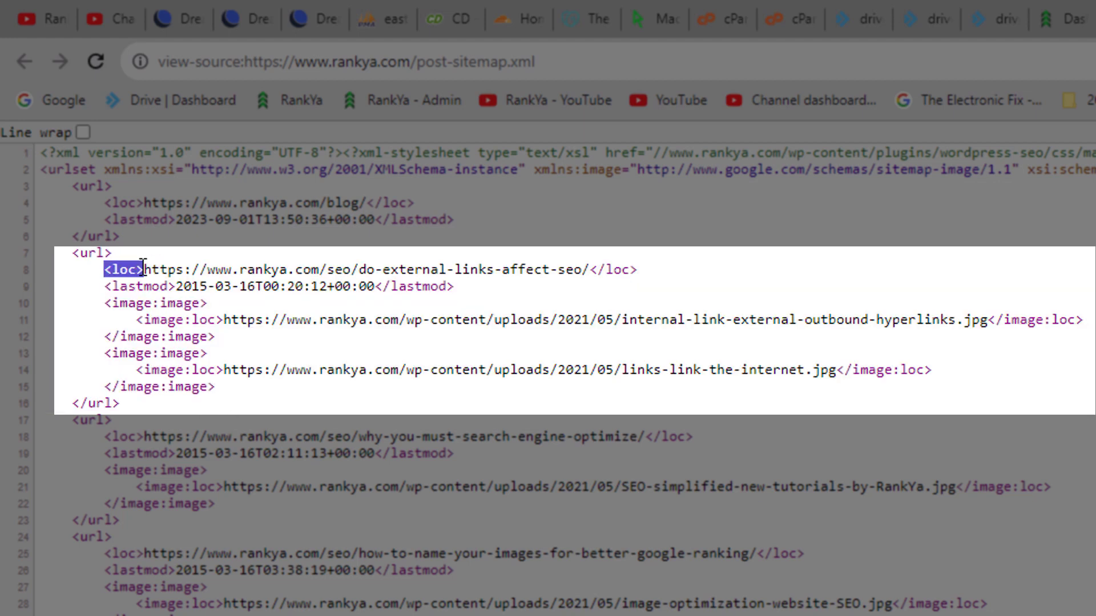
left_click_drag(104, 269, 661, 263)
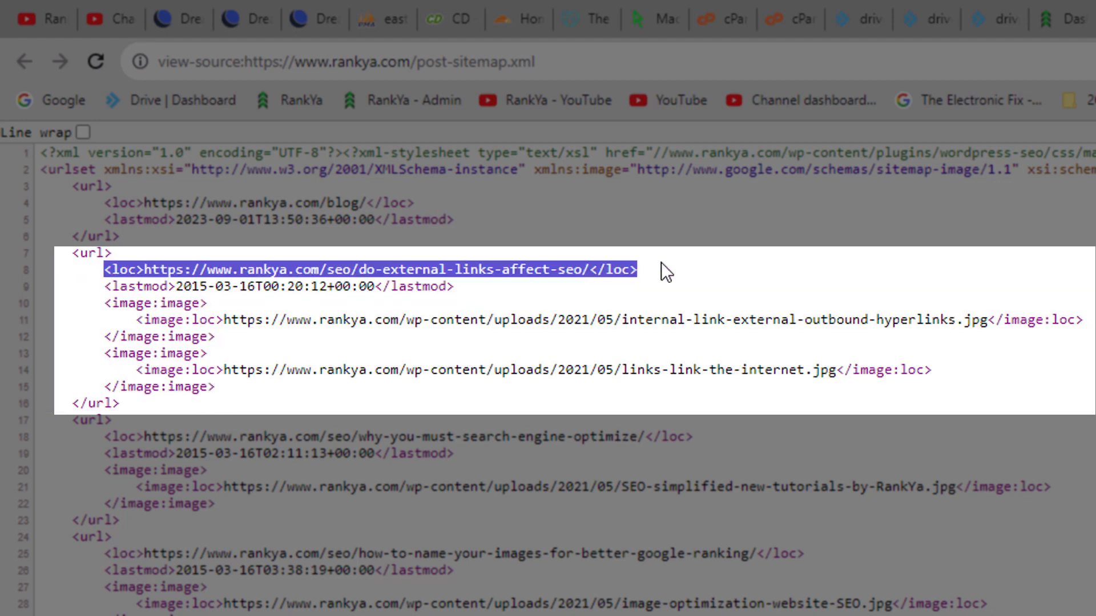
left_click(583, 269)
left_click_drag(590, 269, 148, 269)
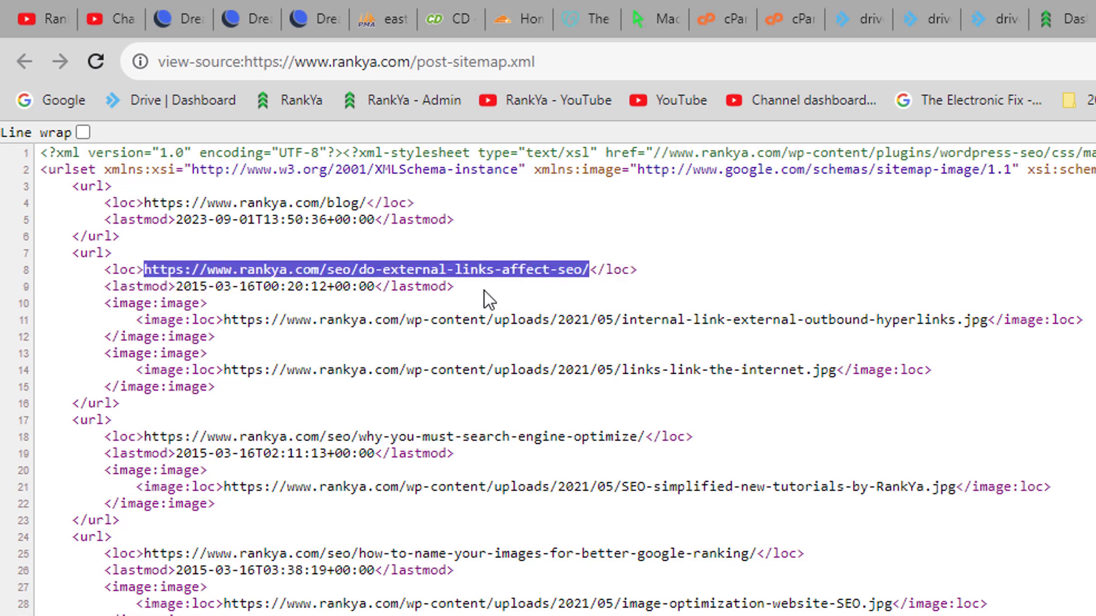
left_click_drag(577, 279, 589, 269)
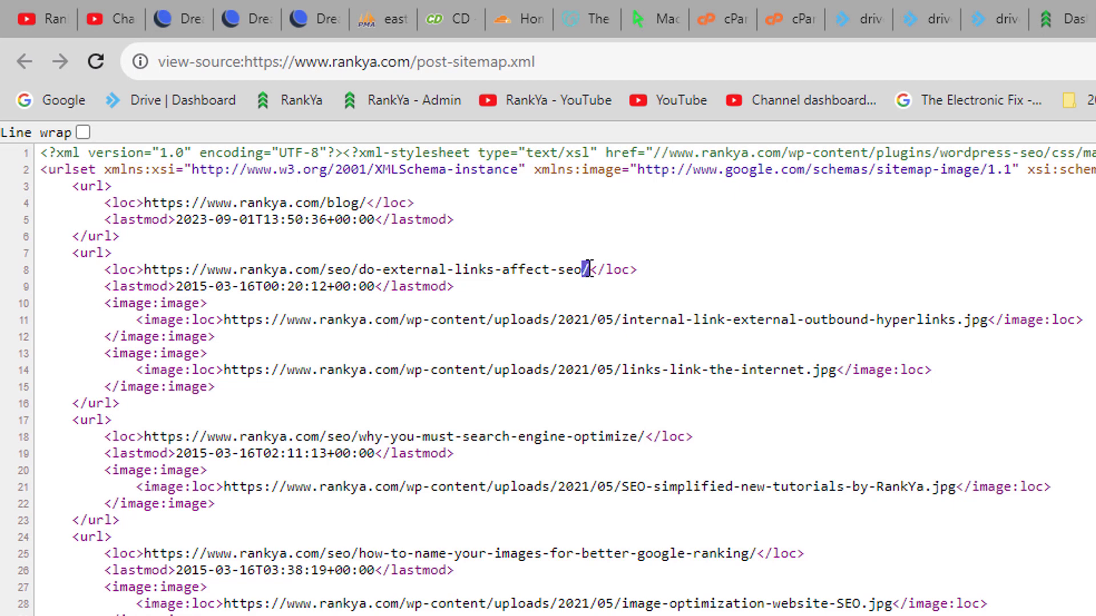
left_click(788, 292)
left_click_drag(144, 269, 592, 273)
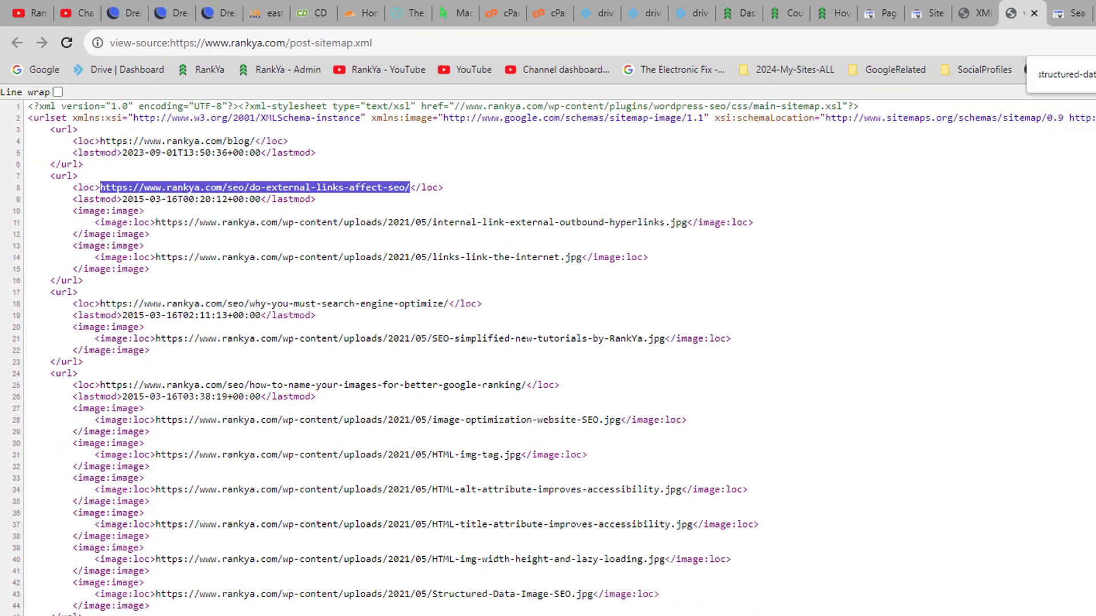
key("ctrl+t")
key("ctrl+v")
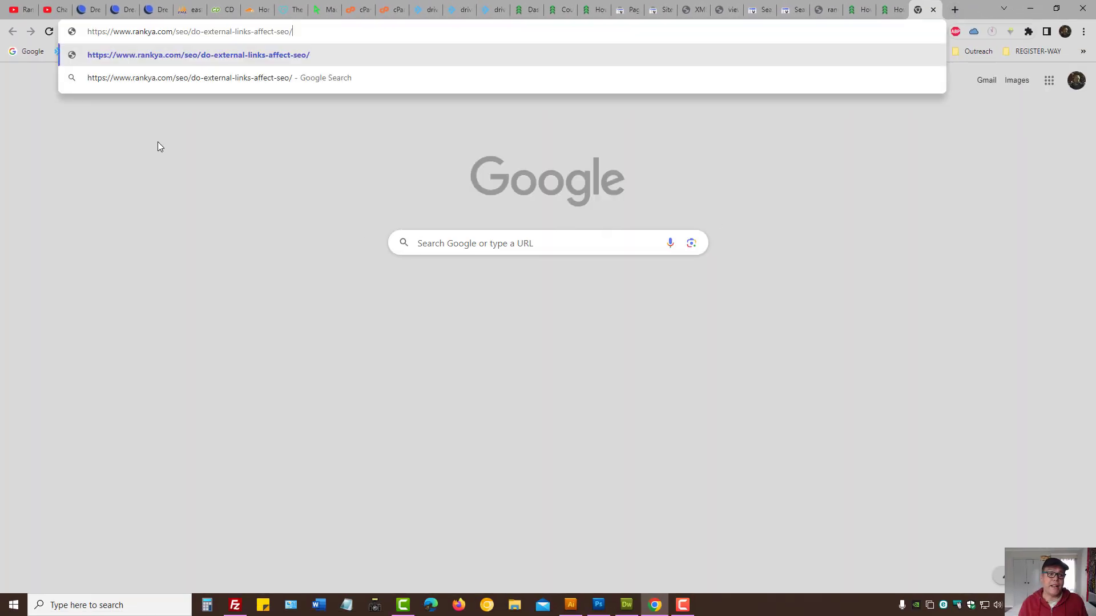
left_click(106, 32)
key("BackSpace")
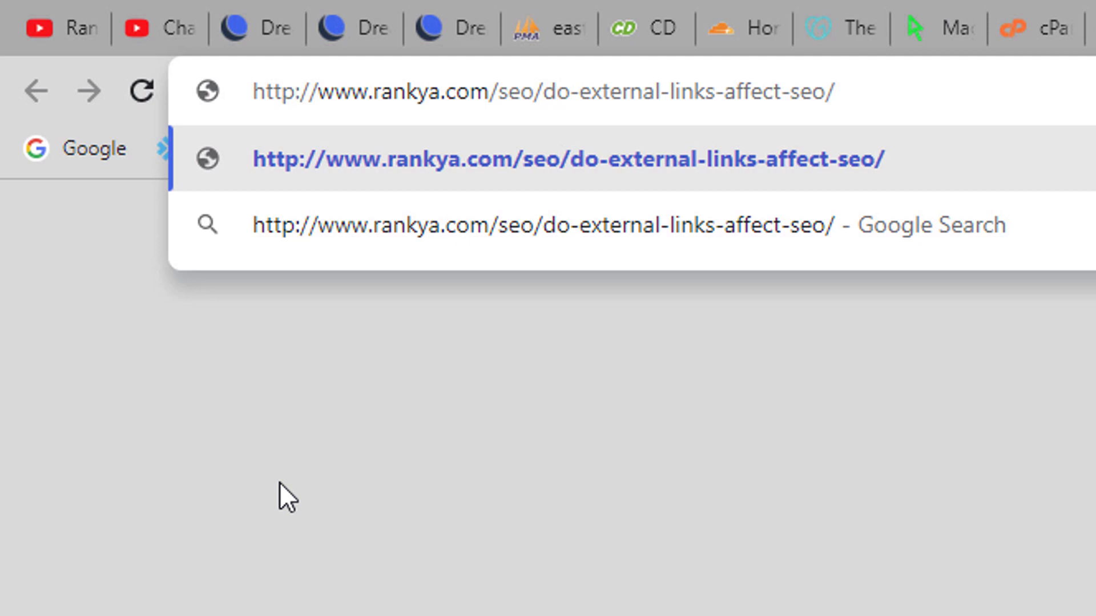
left_click(871, 103)
key("Return")
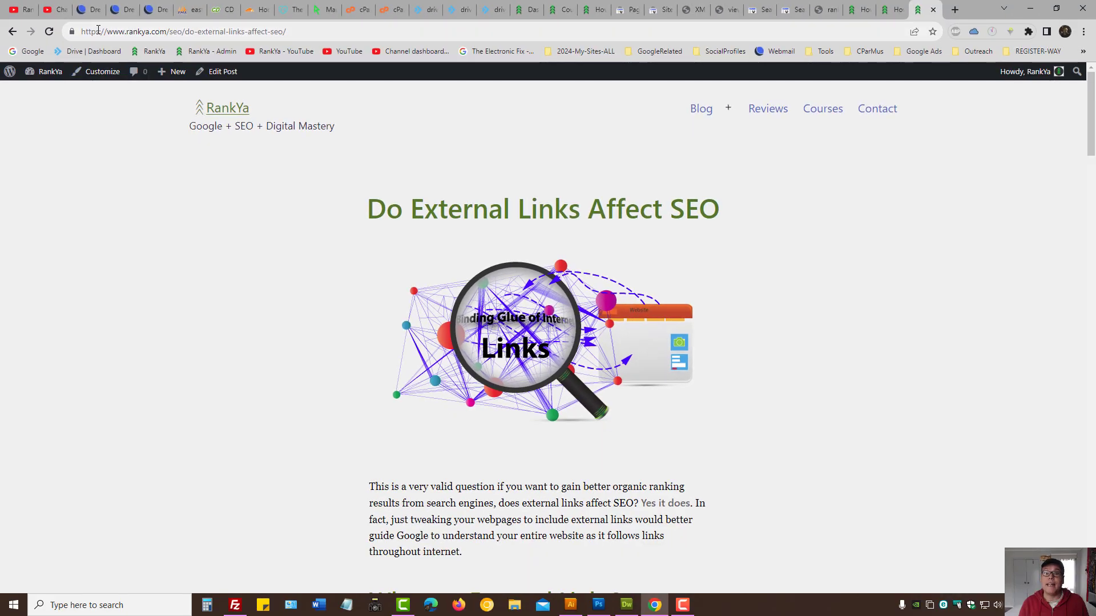
left_click(98, 29)
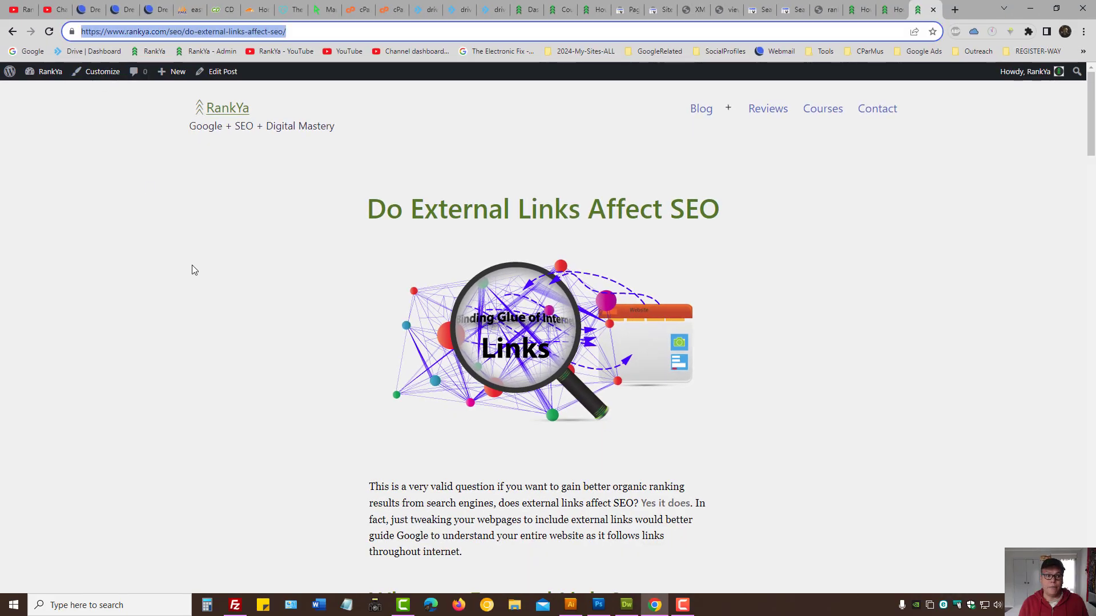
left_click(952, 6)
key("ctrl+v")
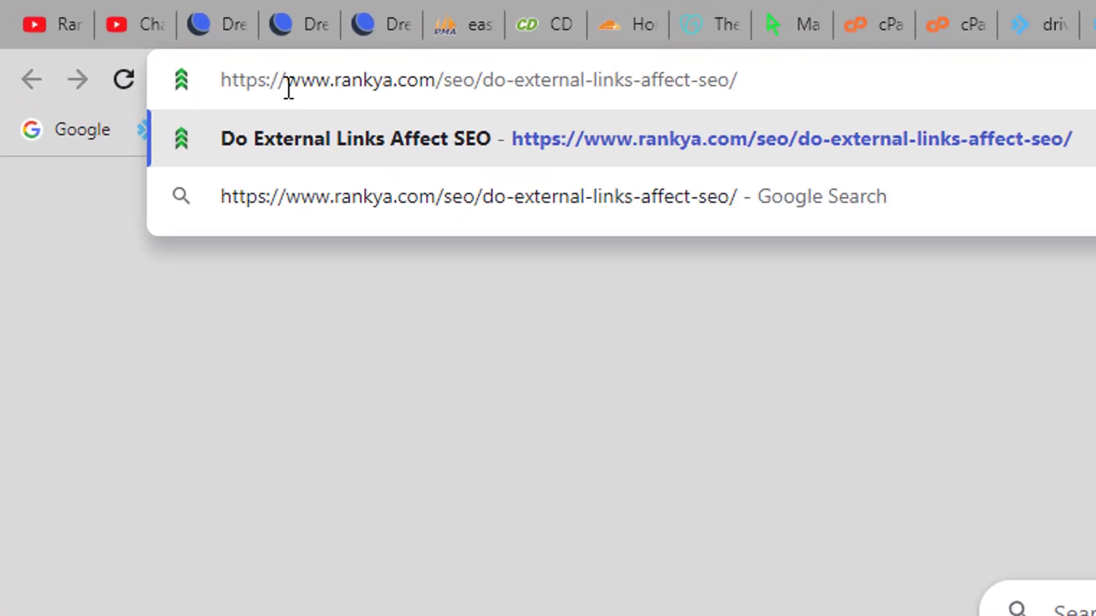
left_click(115, 34)
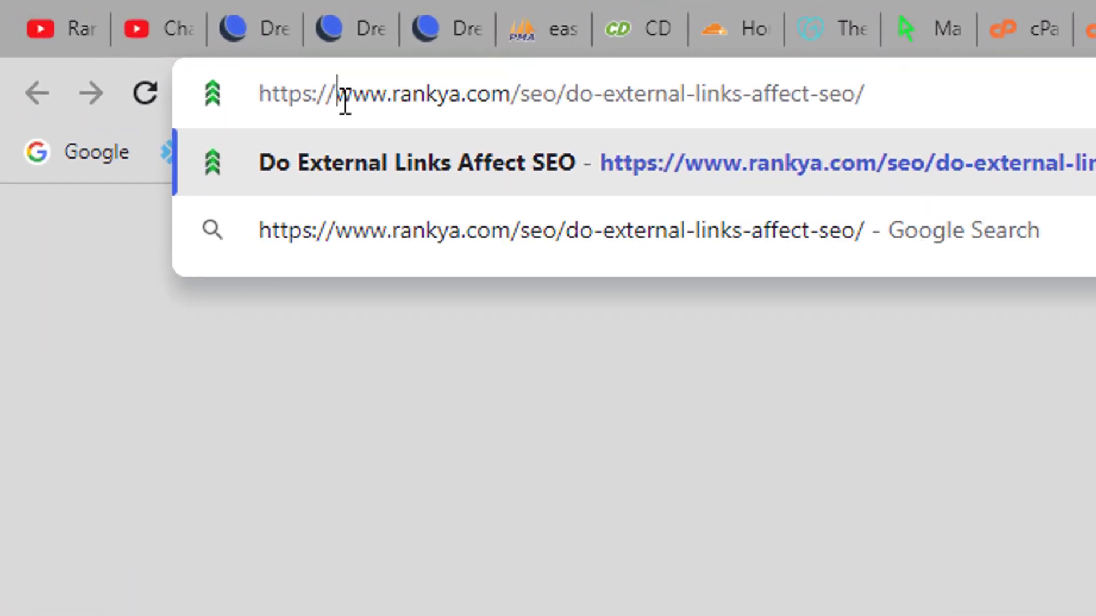
left_click_drag(345, 97, 399, 99)
key("BackSpace")
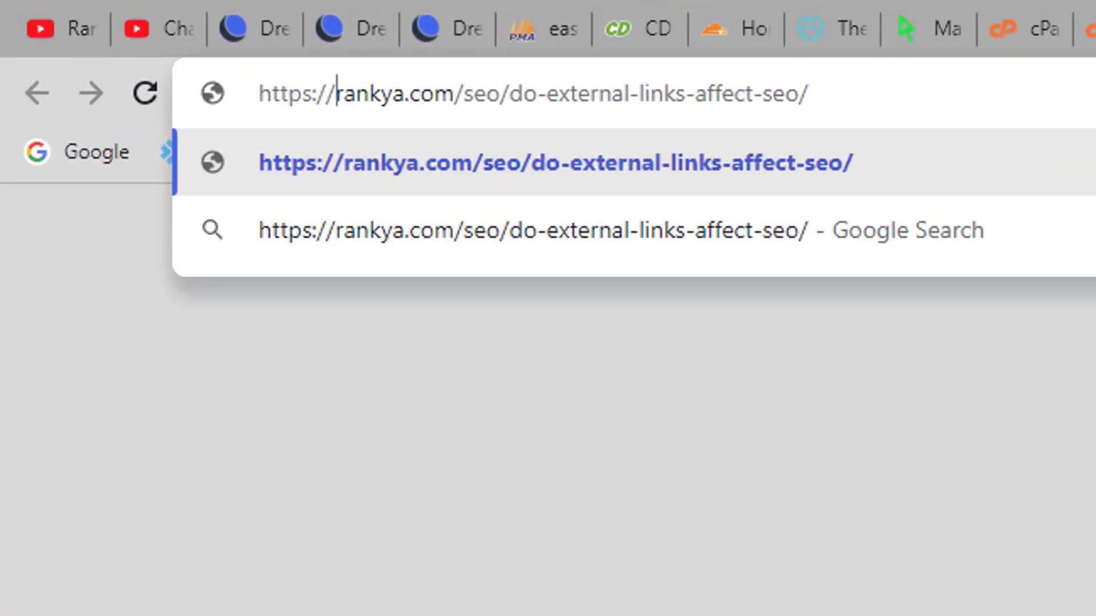
key("Return")
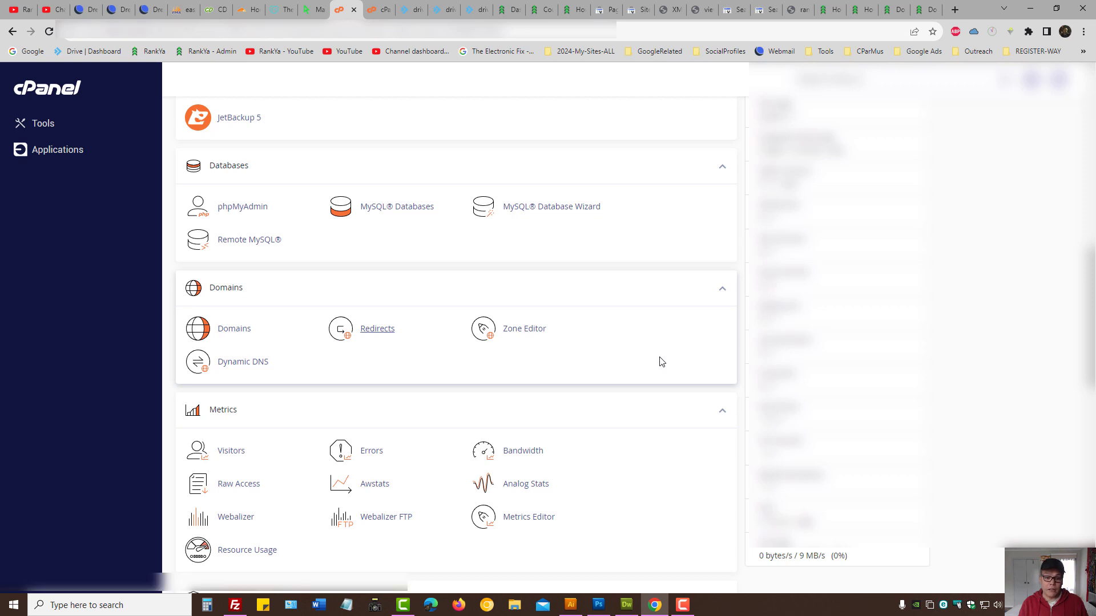
Step: Open cPanel's Redirects tool in a new tab and view it alongside DreamHost's Redirect Domain option for rankya.com
middle_click(377, 329)
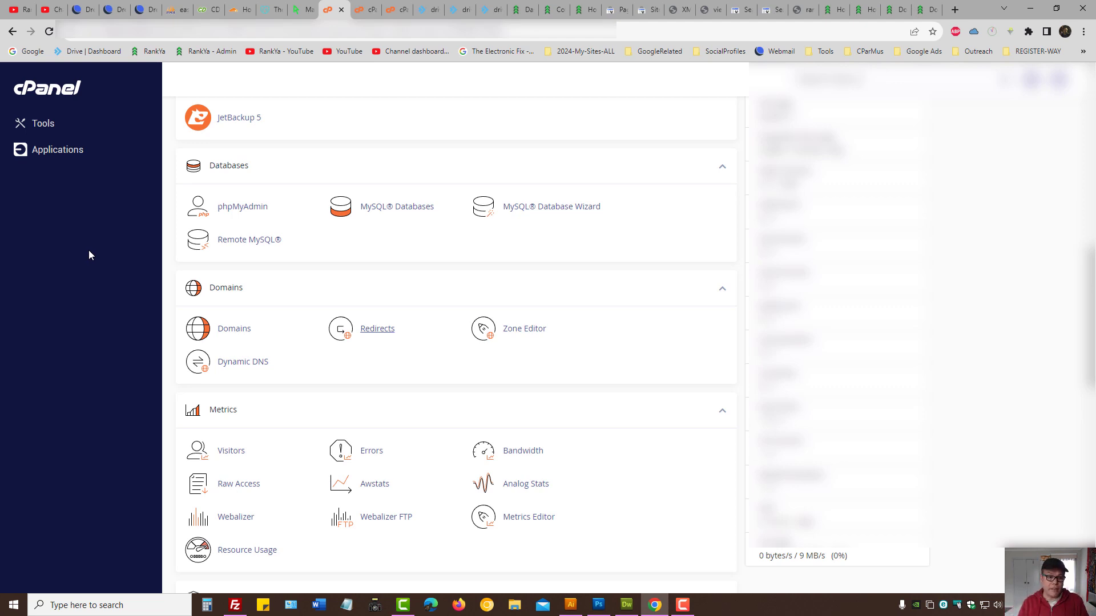
key("ctrl+5")
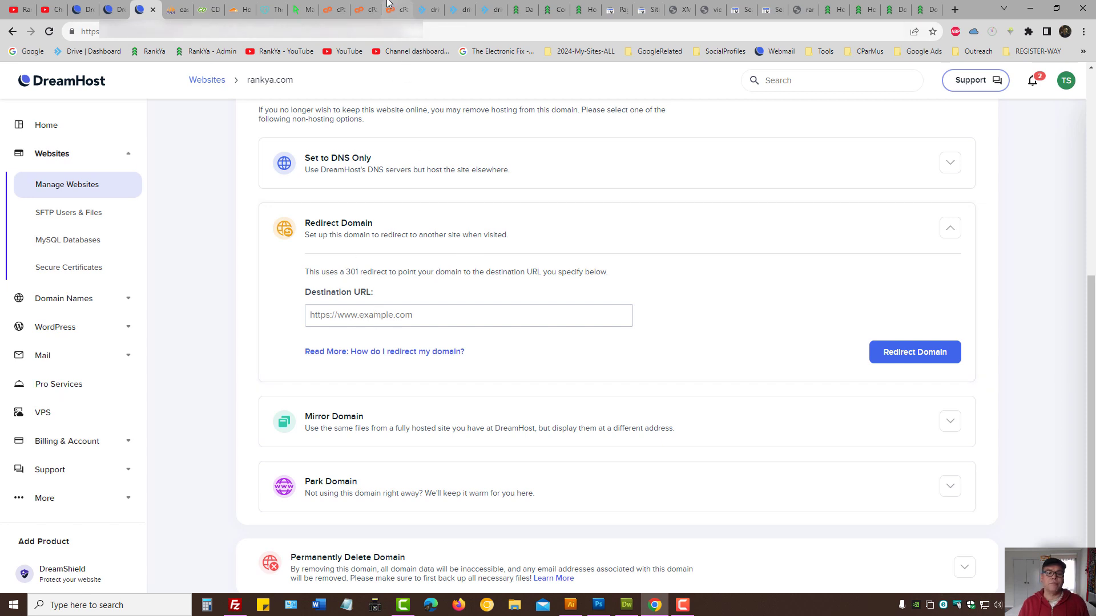
left_click(365, 10)
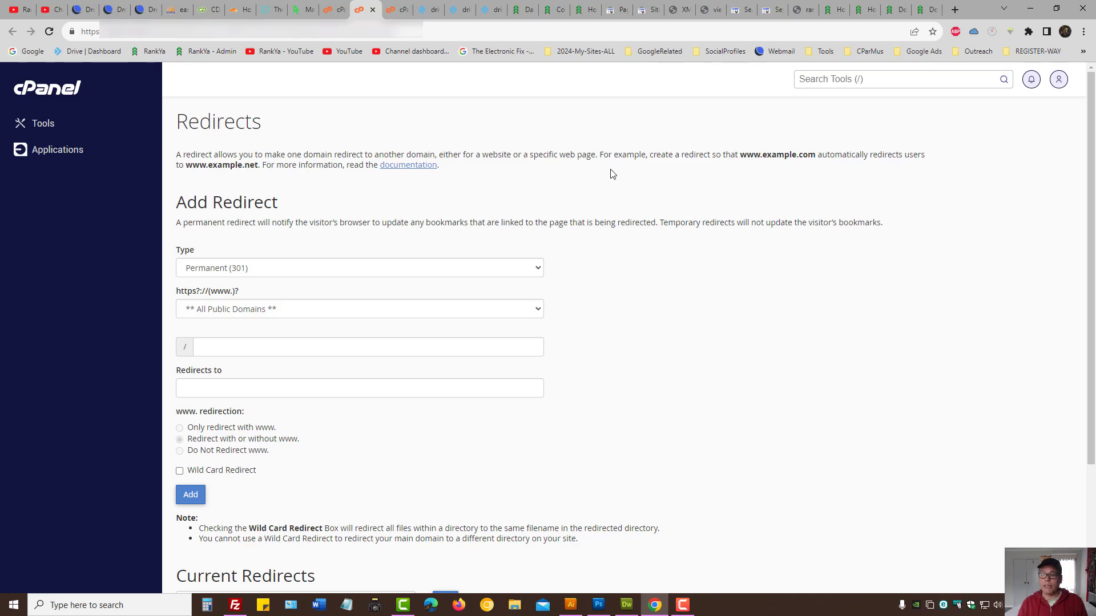
left_click(837, 7)
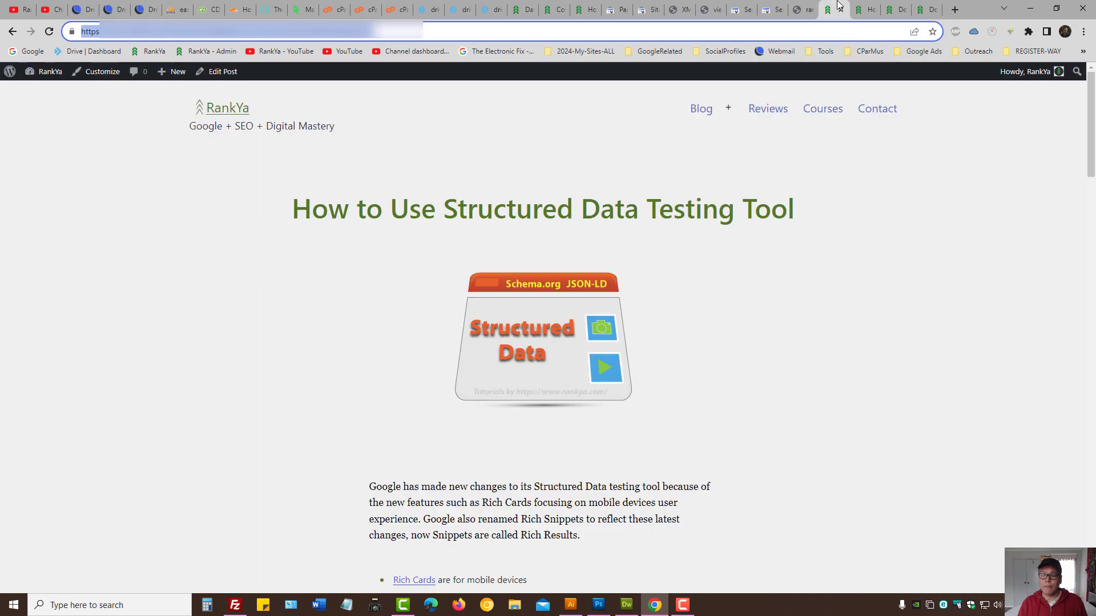
left_click(865, 8)
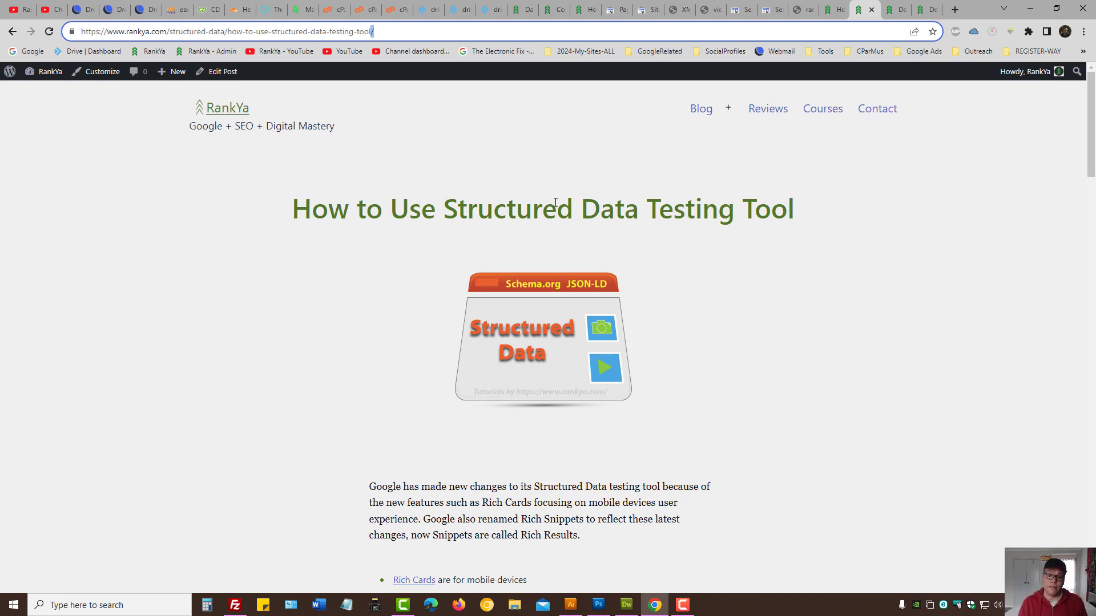
mouse_move(719, 108)
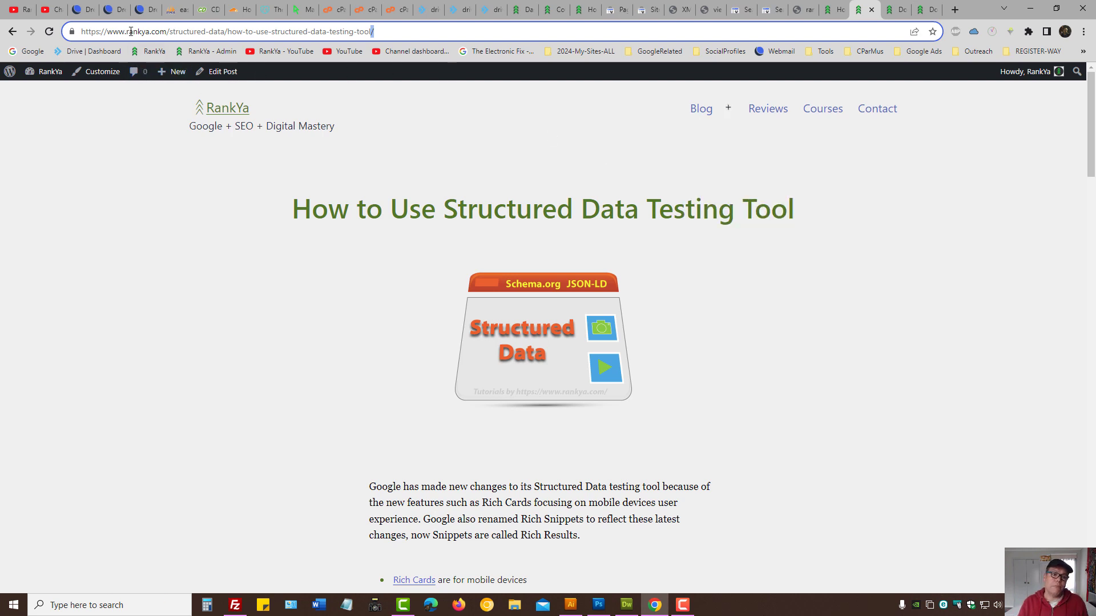
left_click_drag(129, 31, 107, 32)
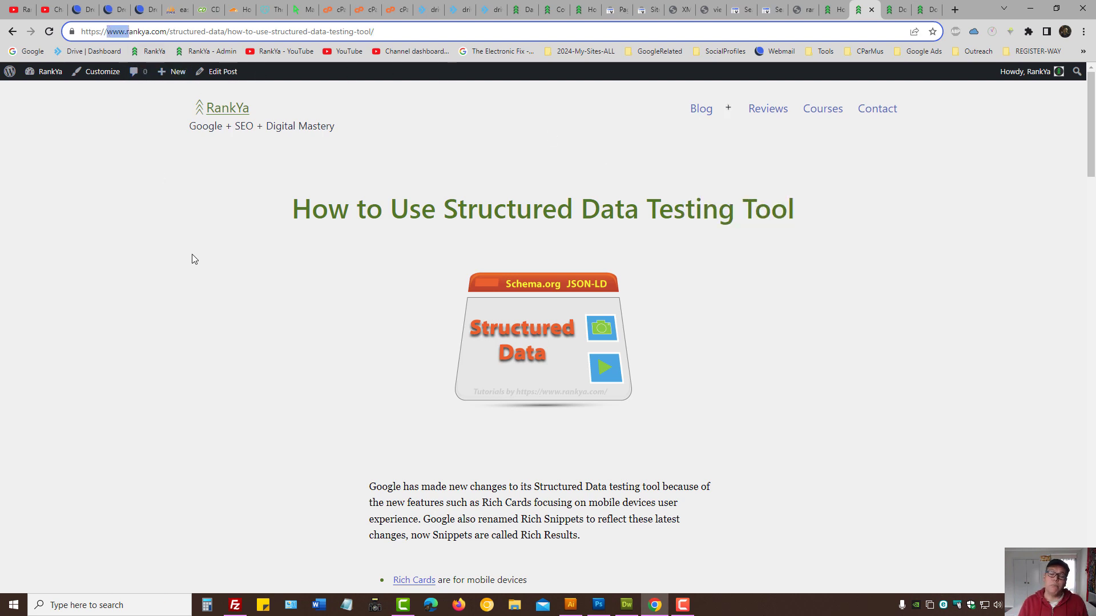
key("Delete")
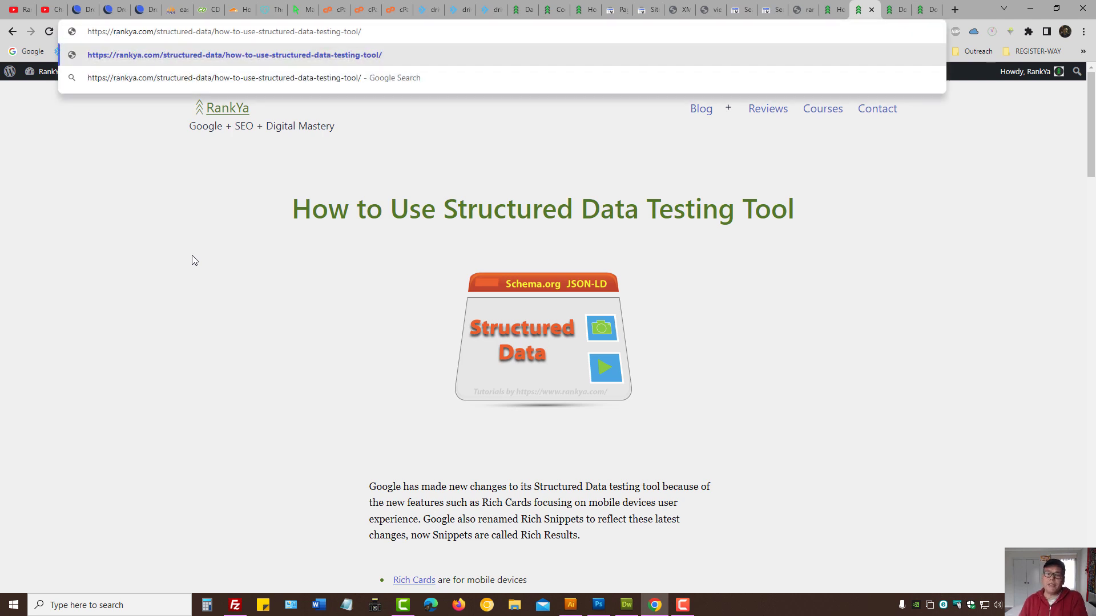
key("Return")
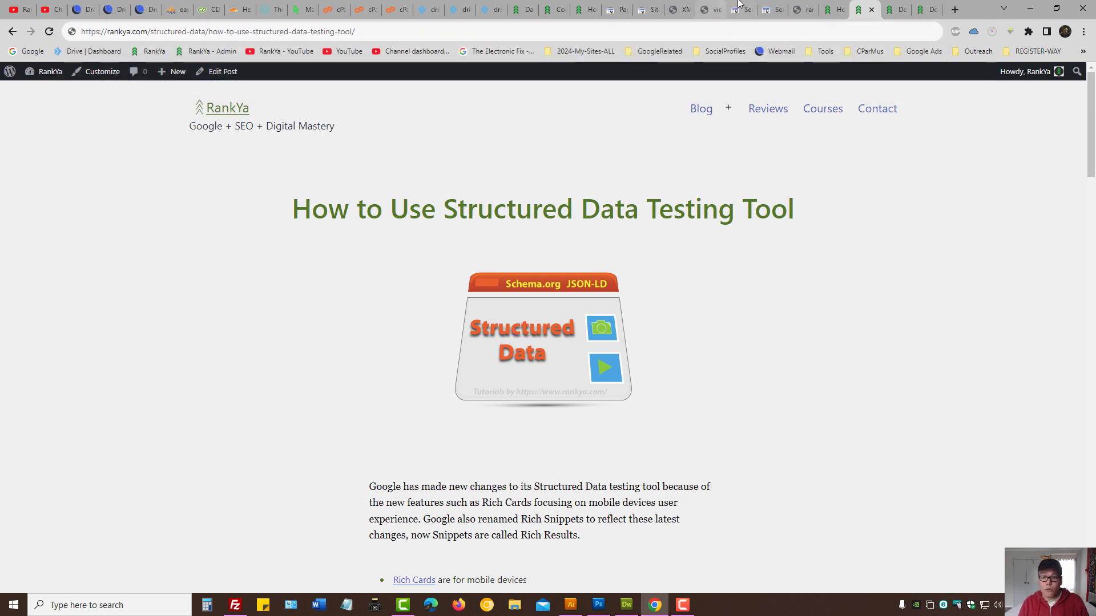
left_click(617, 9)
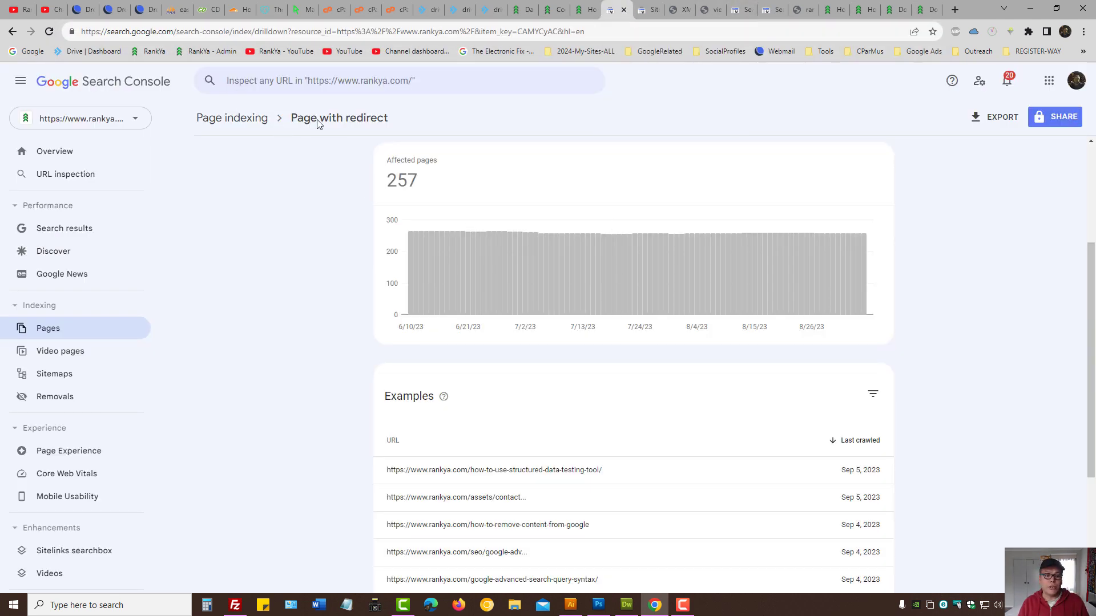
Step: Open RankYa's WordPress dashboard from the external links article, go to General Settings, and highlight the WordPress Address (URL)
left_click(941, 11)
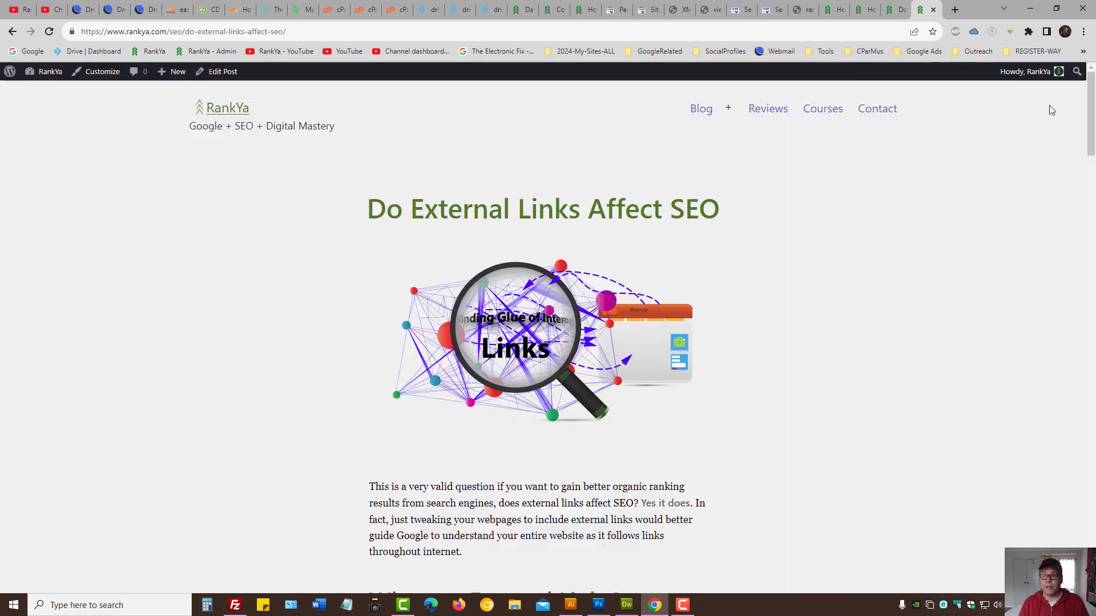
mouse_move(719, 114)
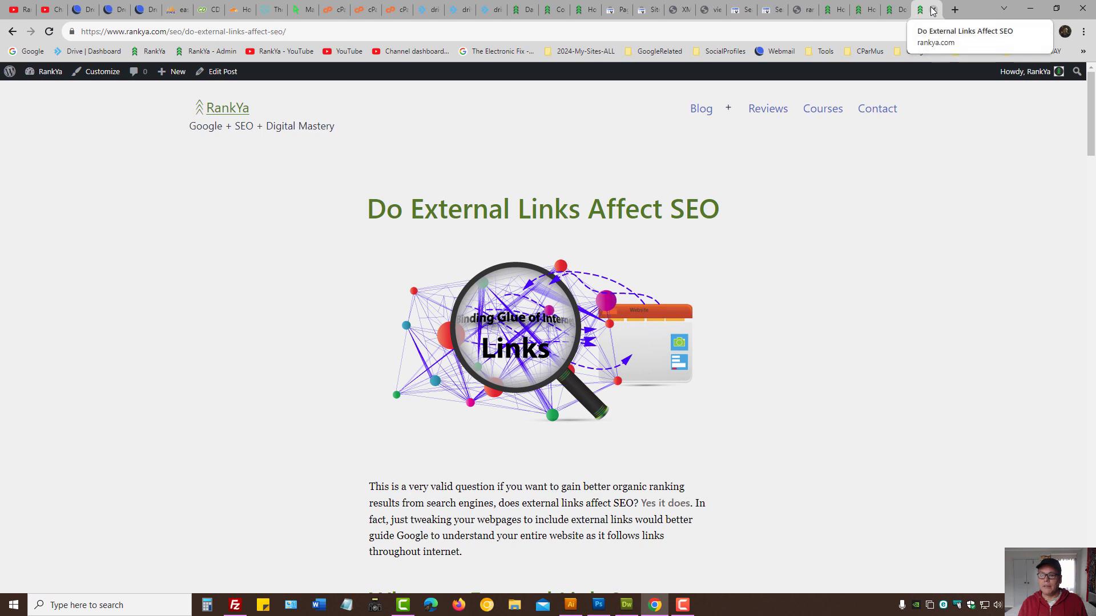
mouse_move(46, 72)
middle_click(47, 96)
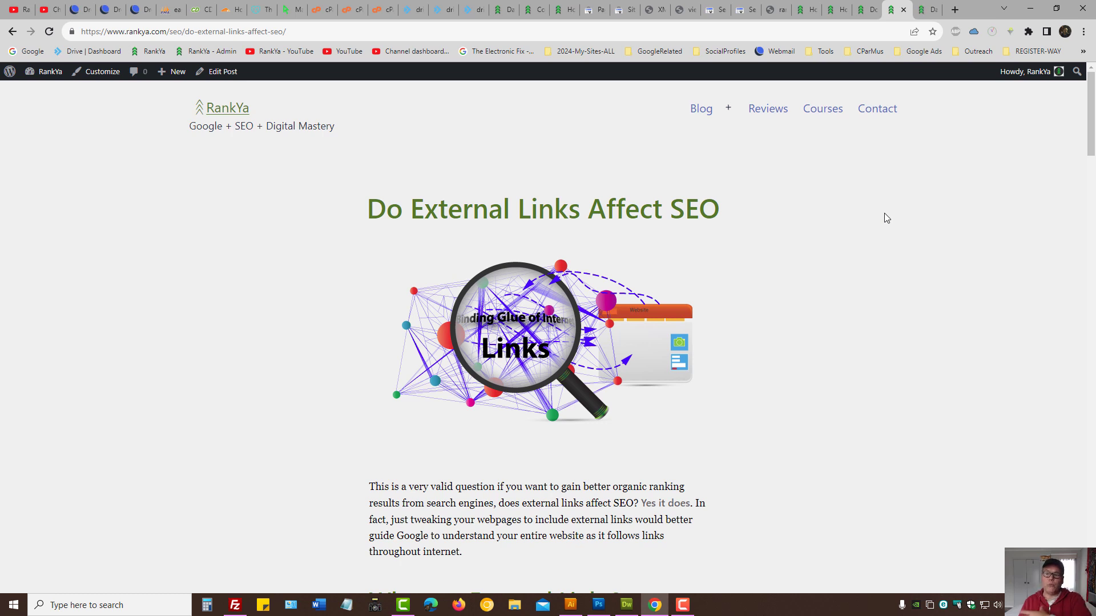
left_click(927, 10)
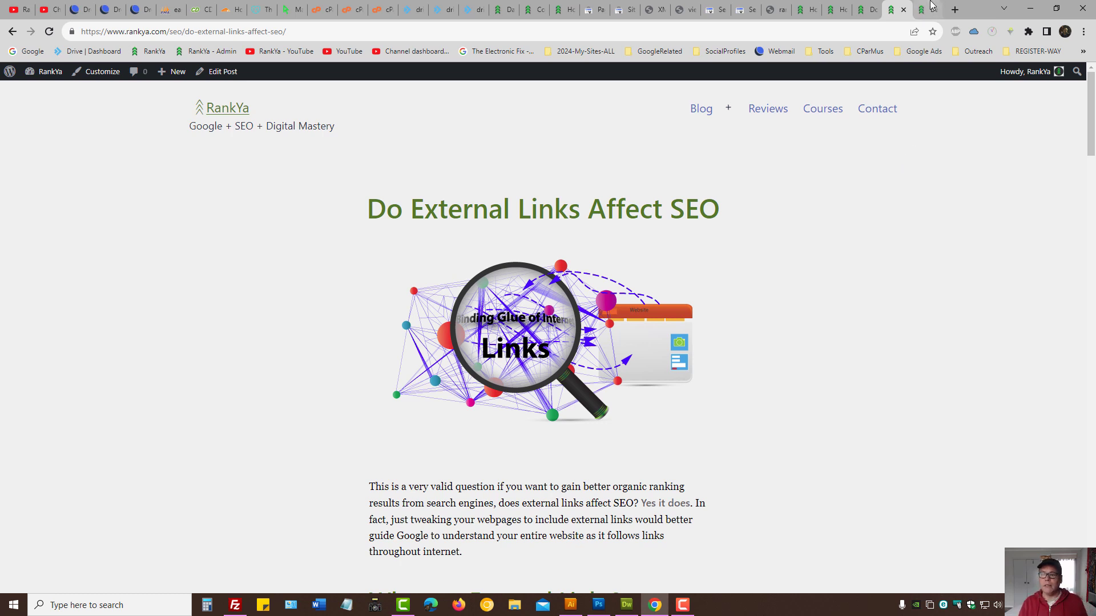
mouse_move(28, 334)
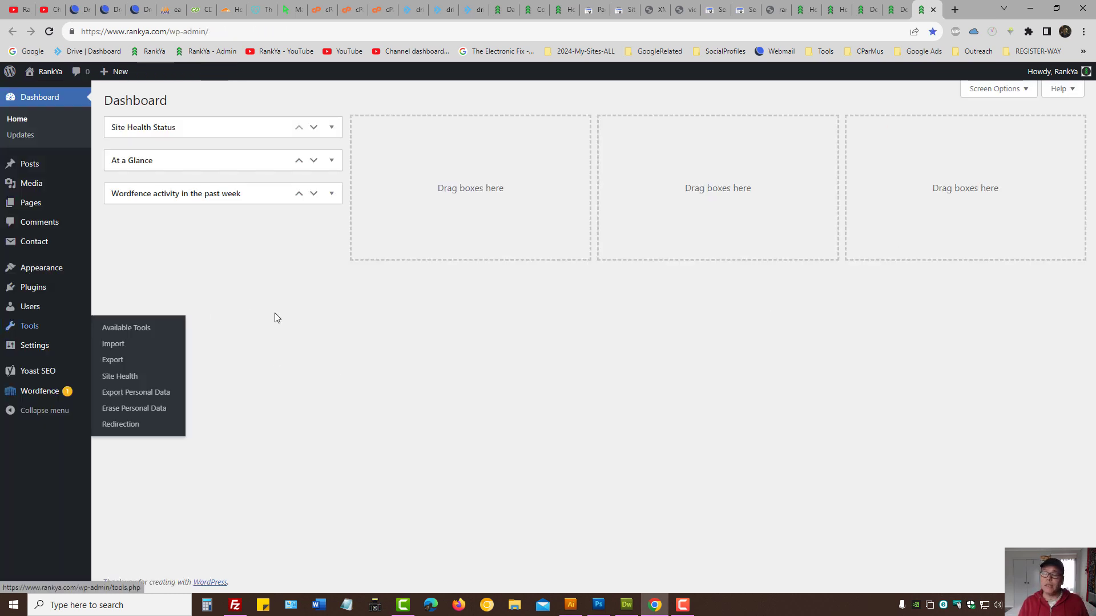
left_click(35, 347)
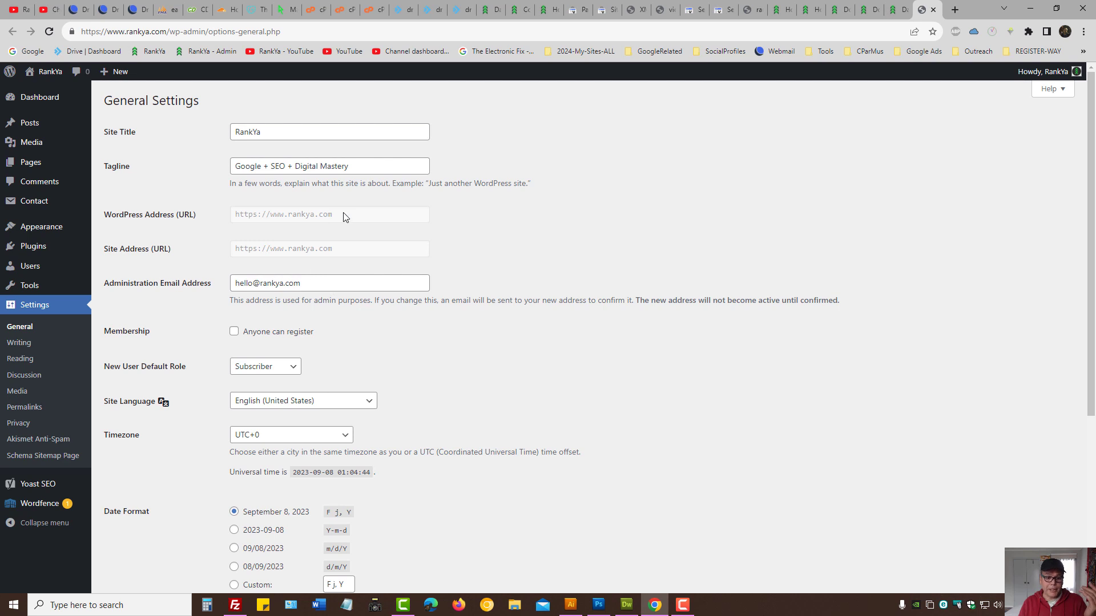
left_click_drag(333, 215, 237, 222)
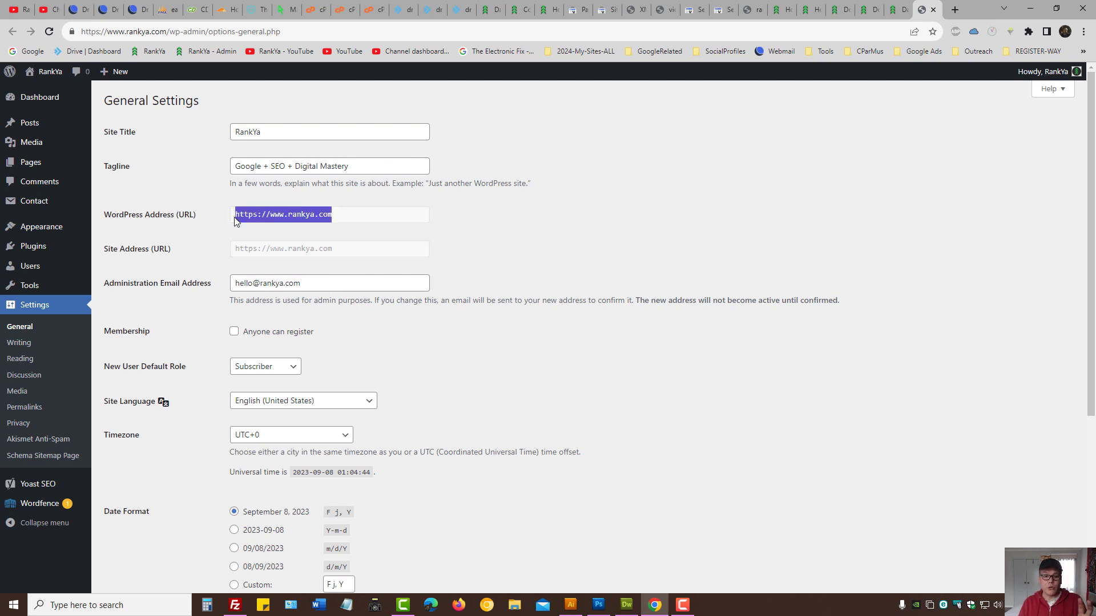
left_click_drag(332, 221, 214, 219)
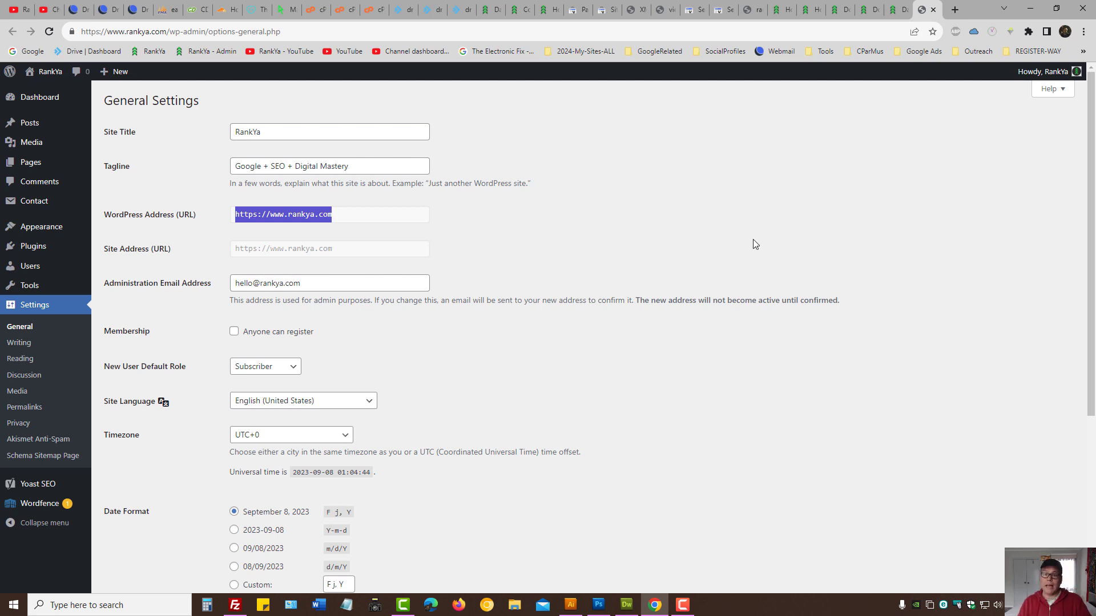
left_click(821, 8)
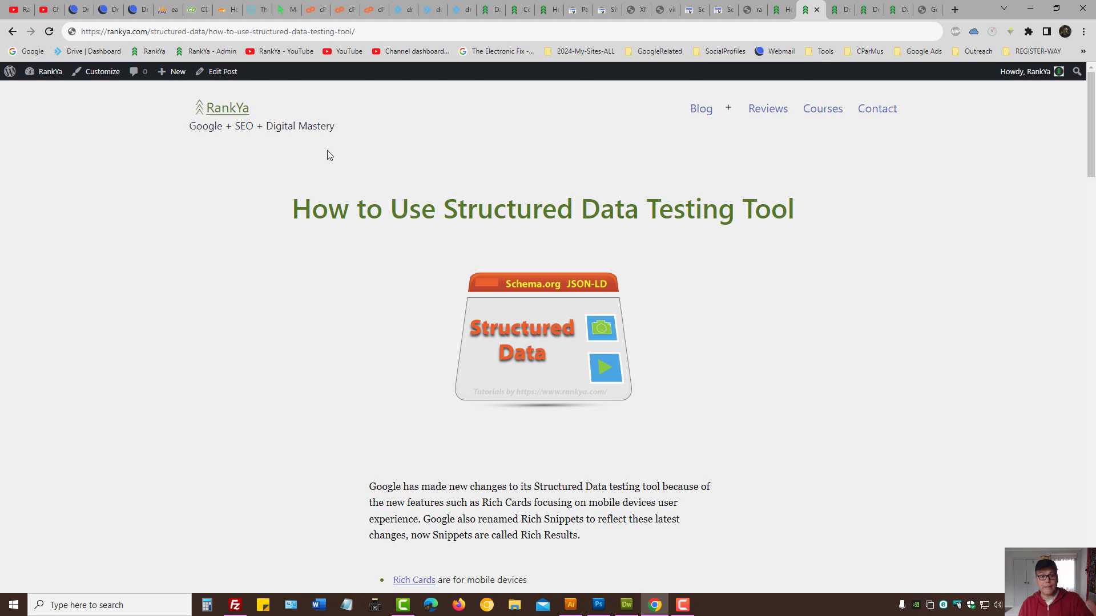
left_click_drag(349, 32, 356, 32)
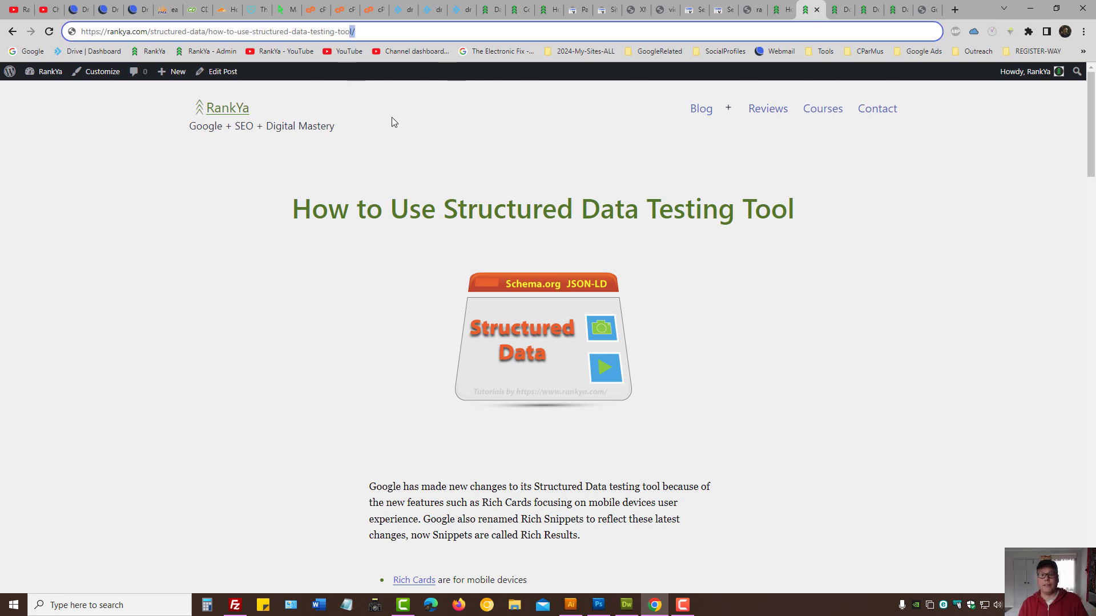
left_click(372, 29)
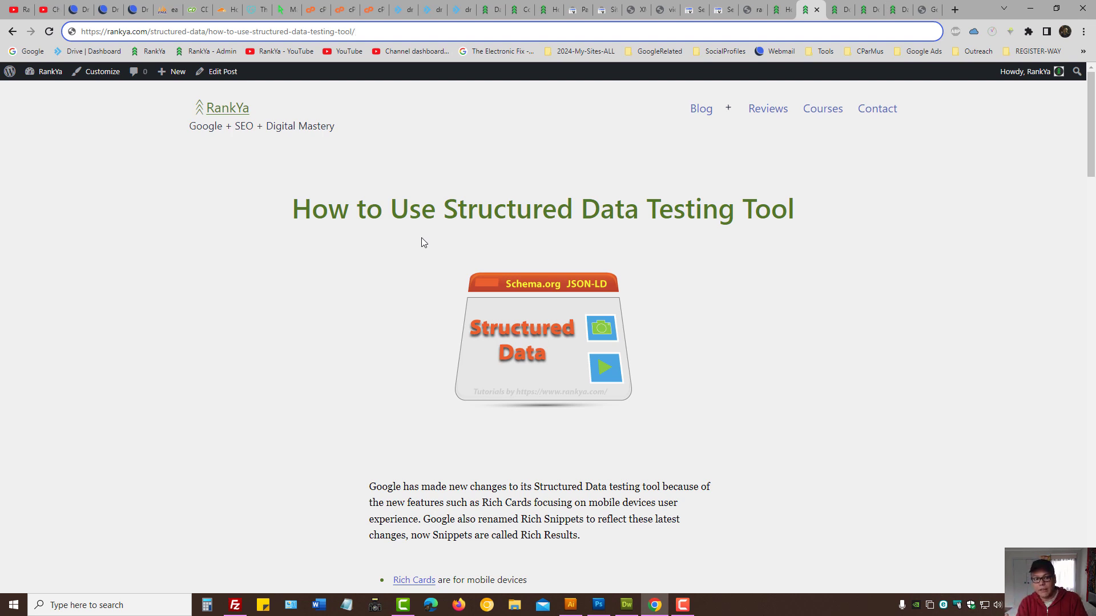
key("BackSpace")
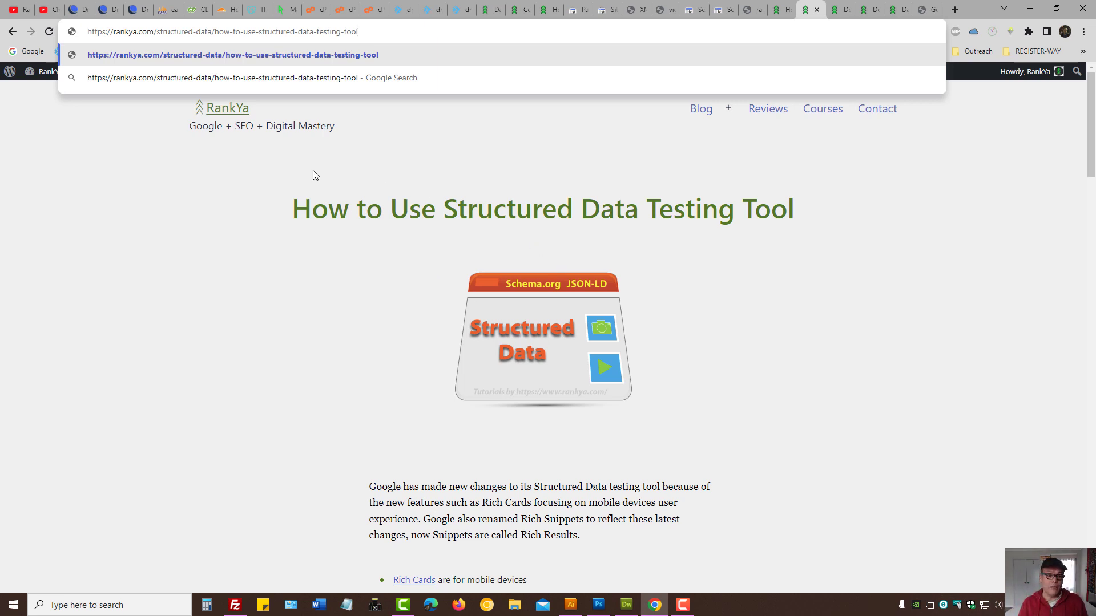
left_click(923, 103)
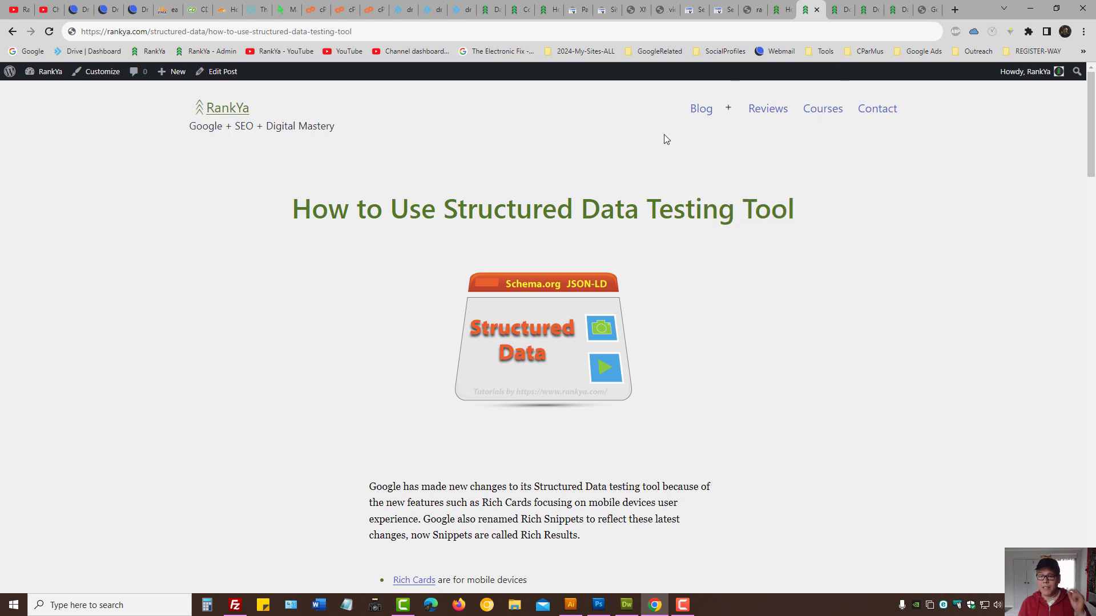
left_click(666, 8)
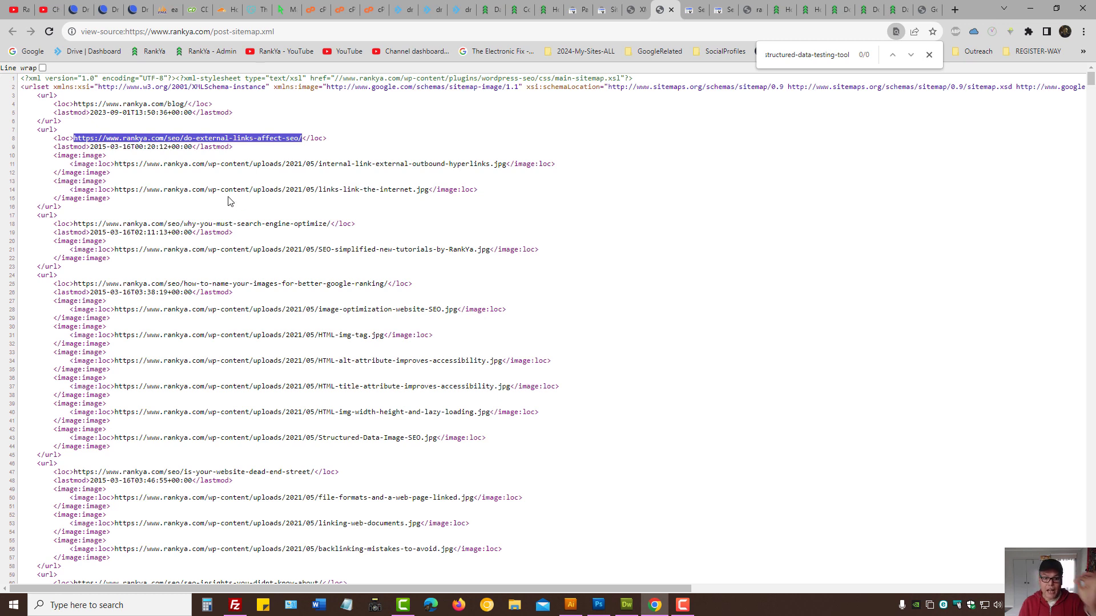
left_click(113, 139)
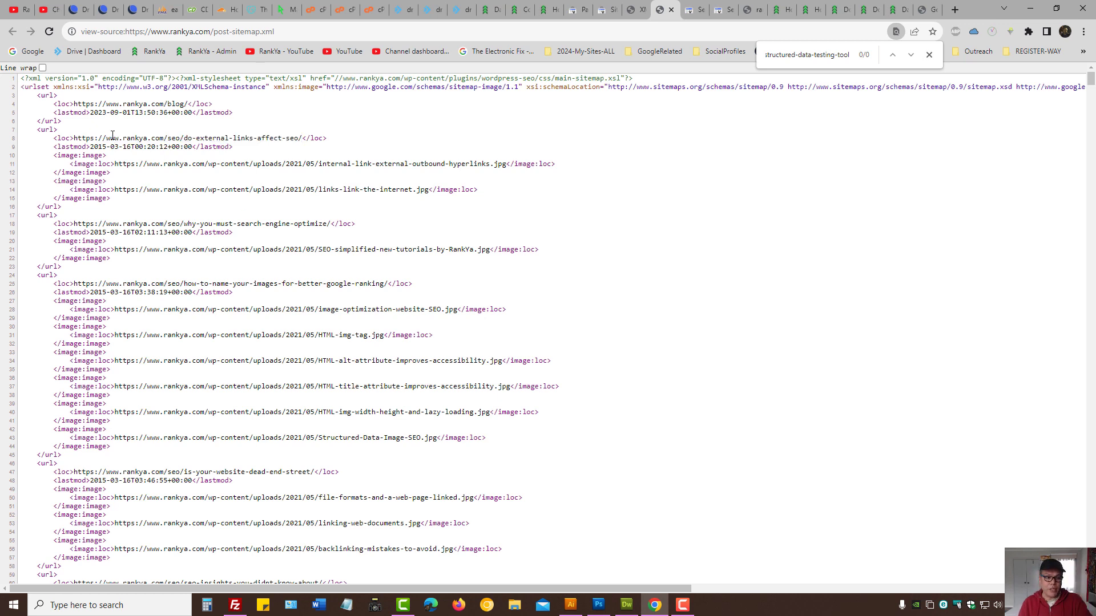
left_click_drag(297, 139, 308, 139)
left_click(598, 164)
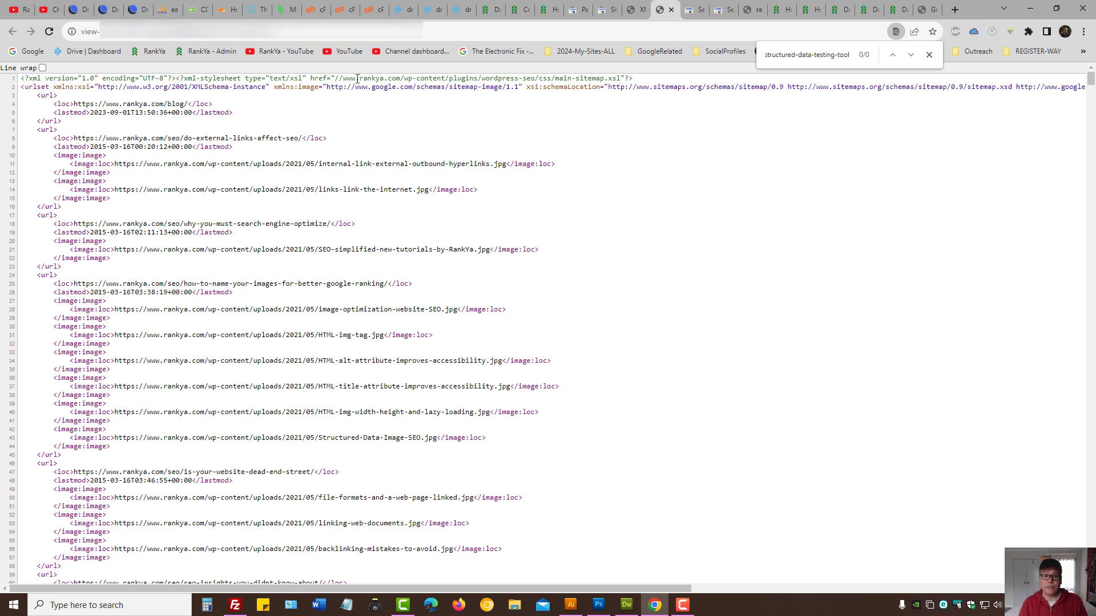
left_click(344, 9)
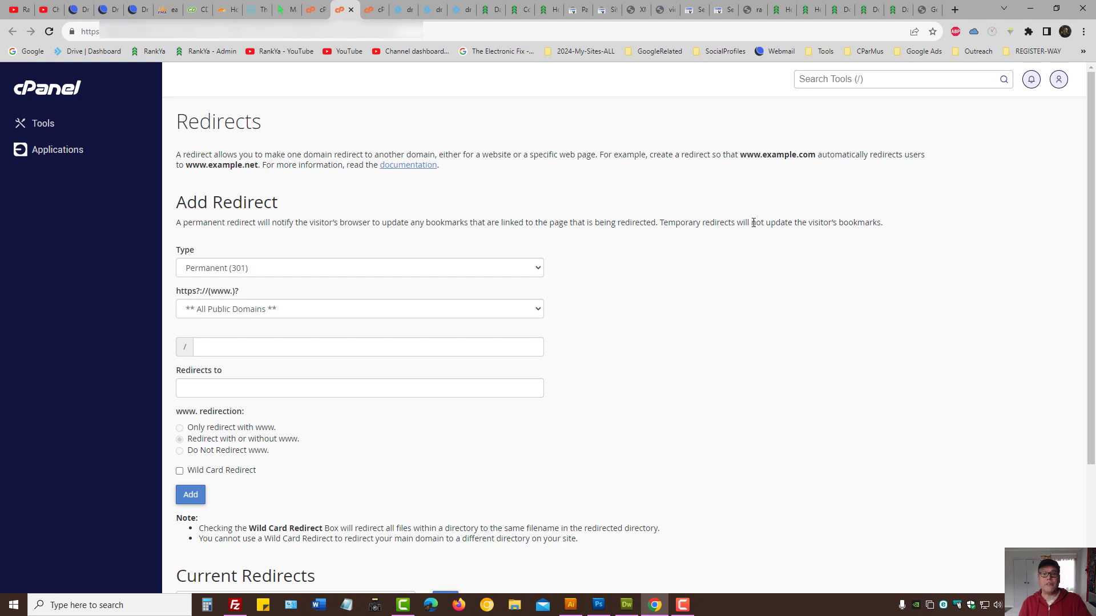
left_click(541, 7)
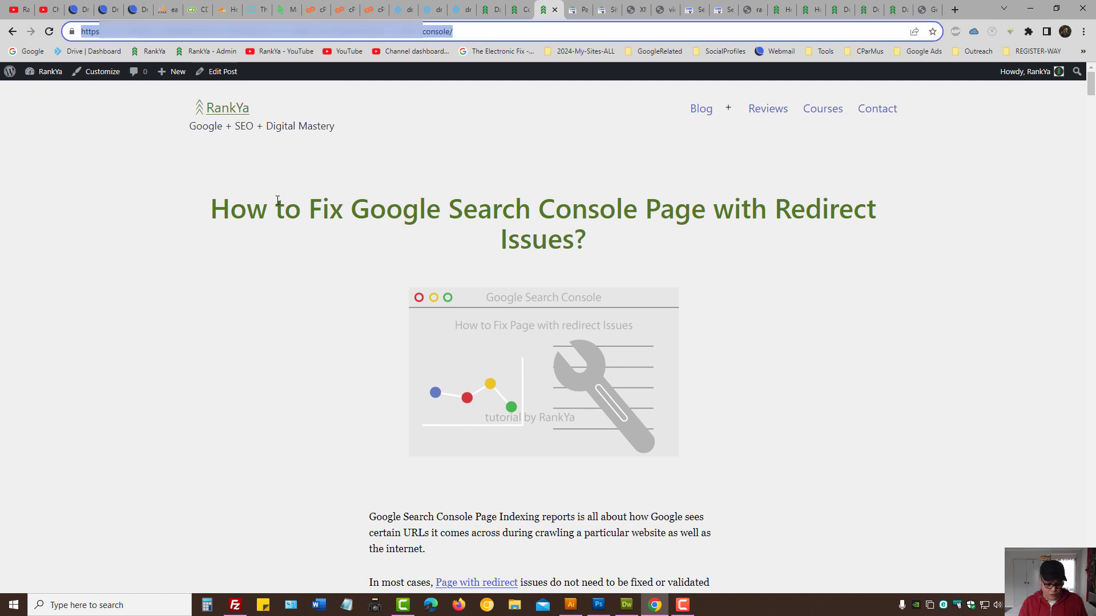
left_click(126, 32)
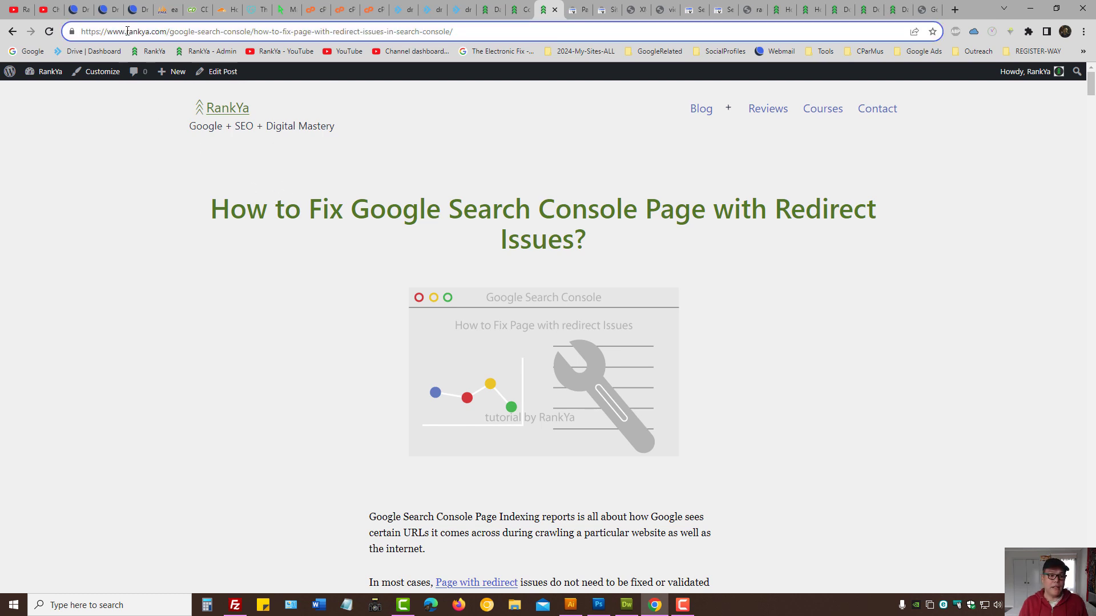
left_click_drag(126, 32, 106, 31)
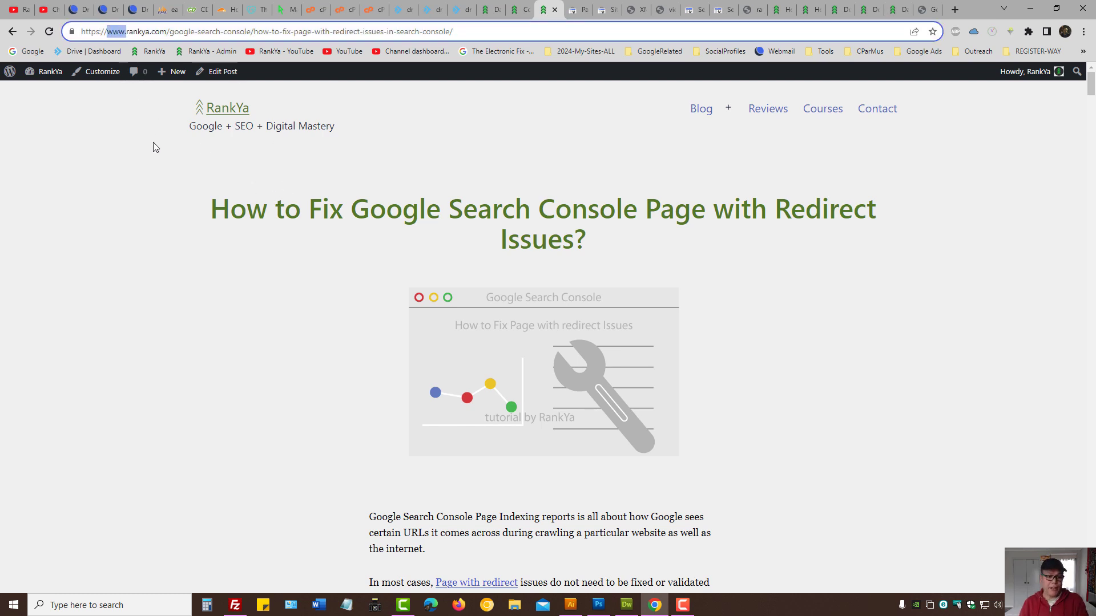
key("BackSpace")
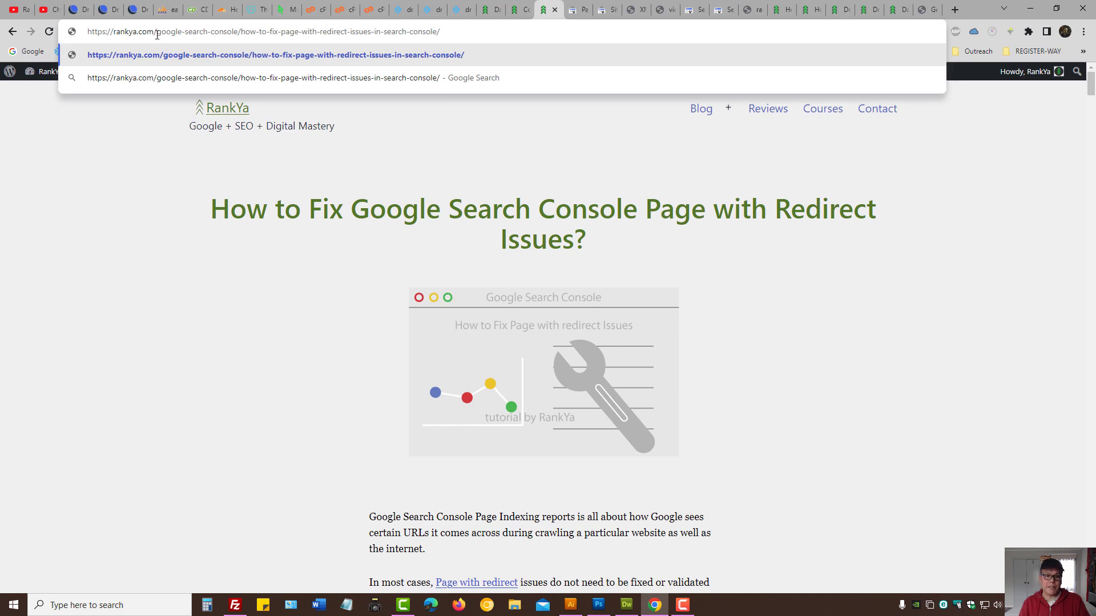
left_click(288, 9)
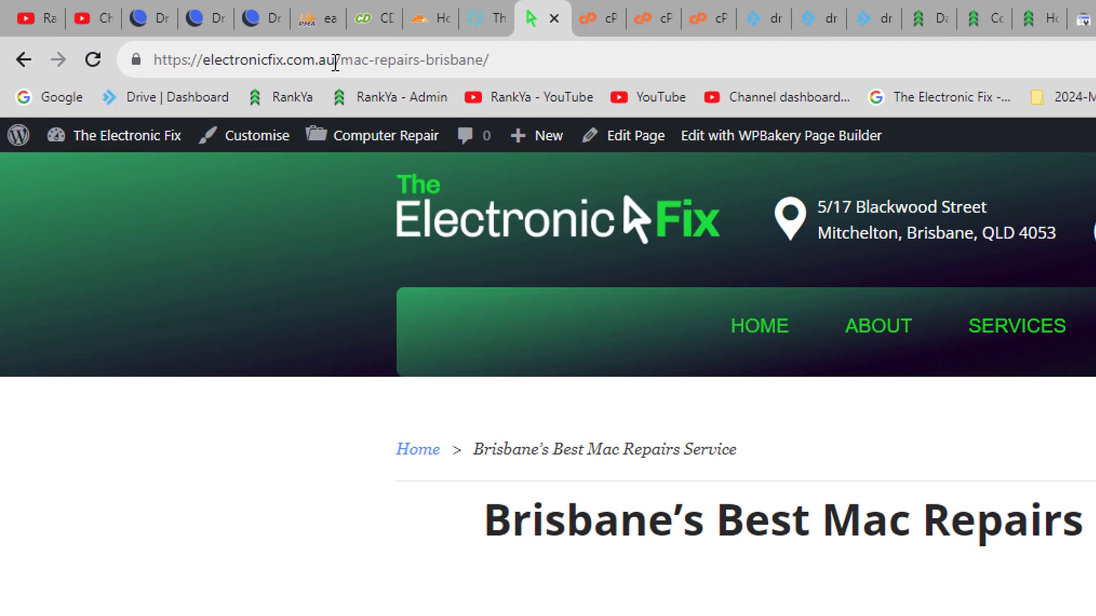
left_click_drag(336, 59, 202, 63)
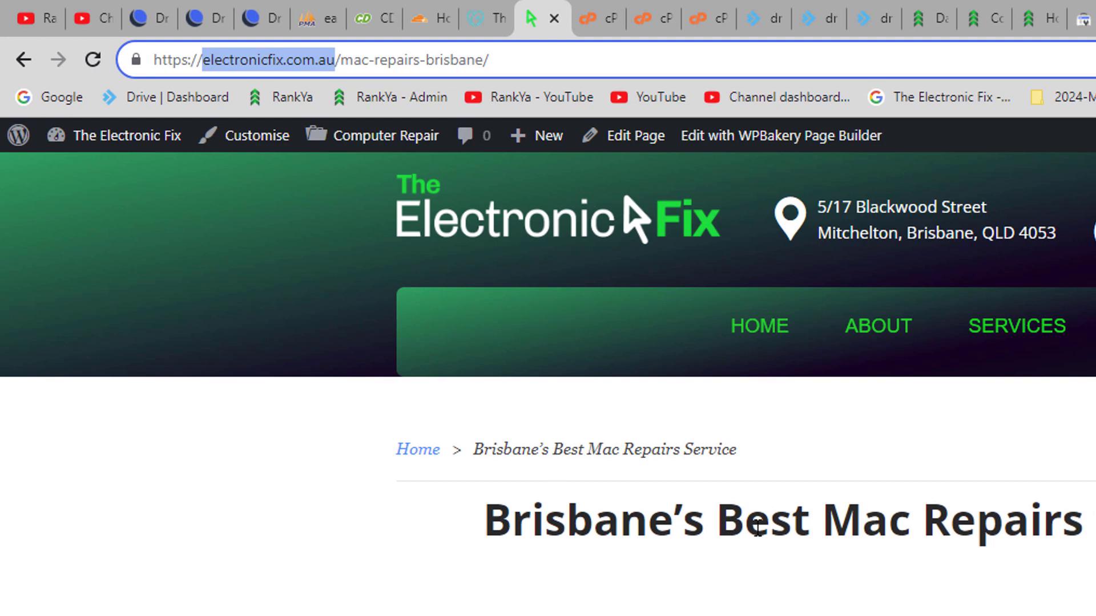
left_click(205, 59)
type("www")
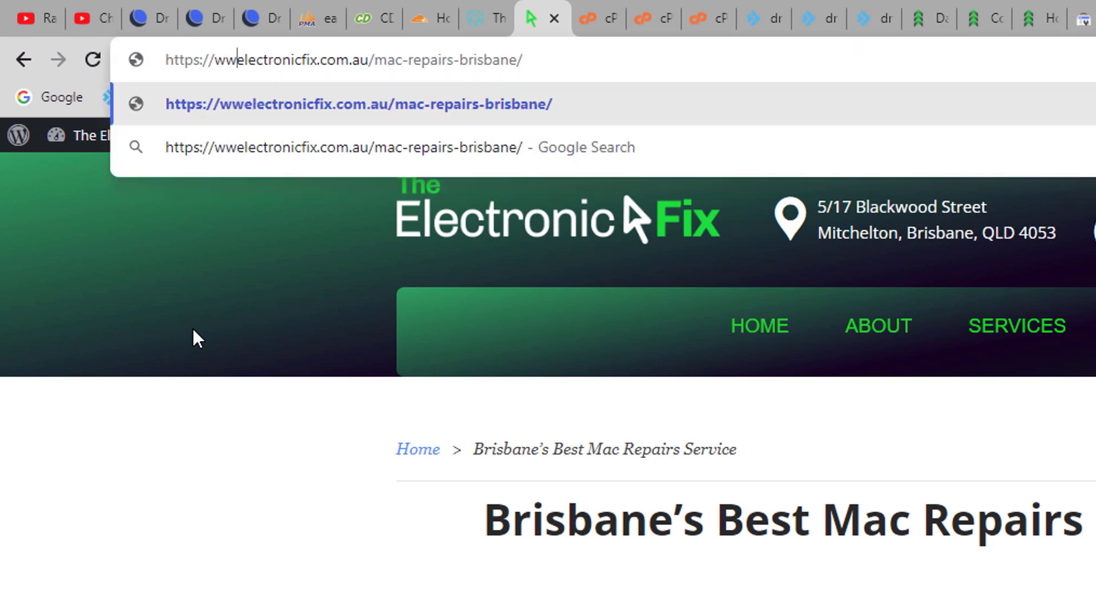
type(".")
key("Return")
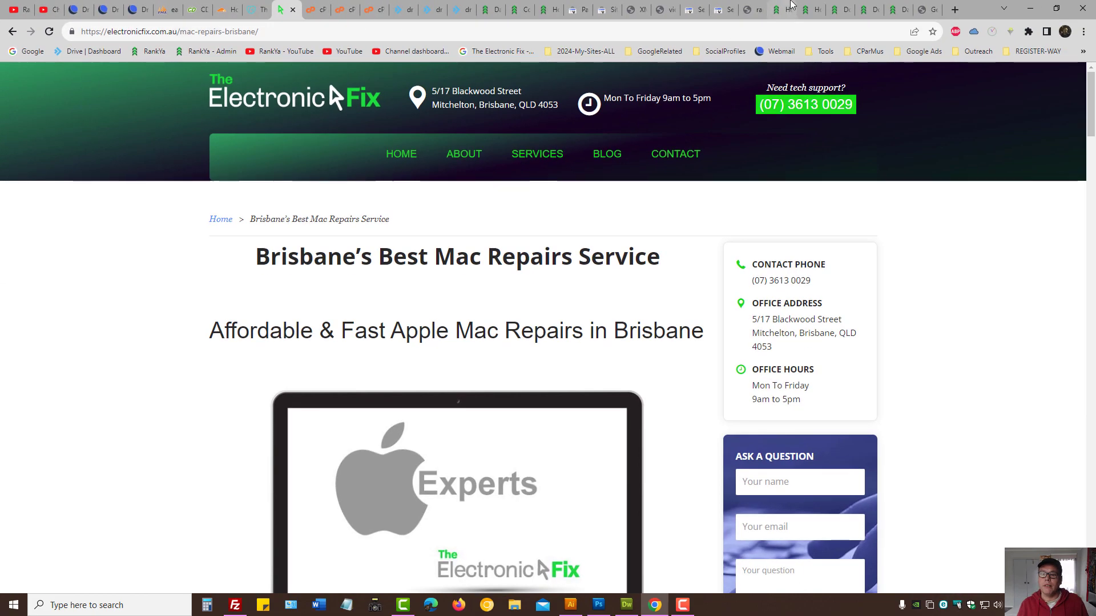
Step: Return to Search Console, reopen the Page with redirect report from Page indexing, and filter it to All submitted pages
left_click(790, 4)
left_click(545, 9)
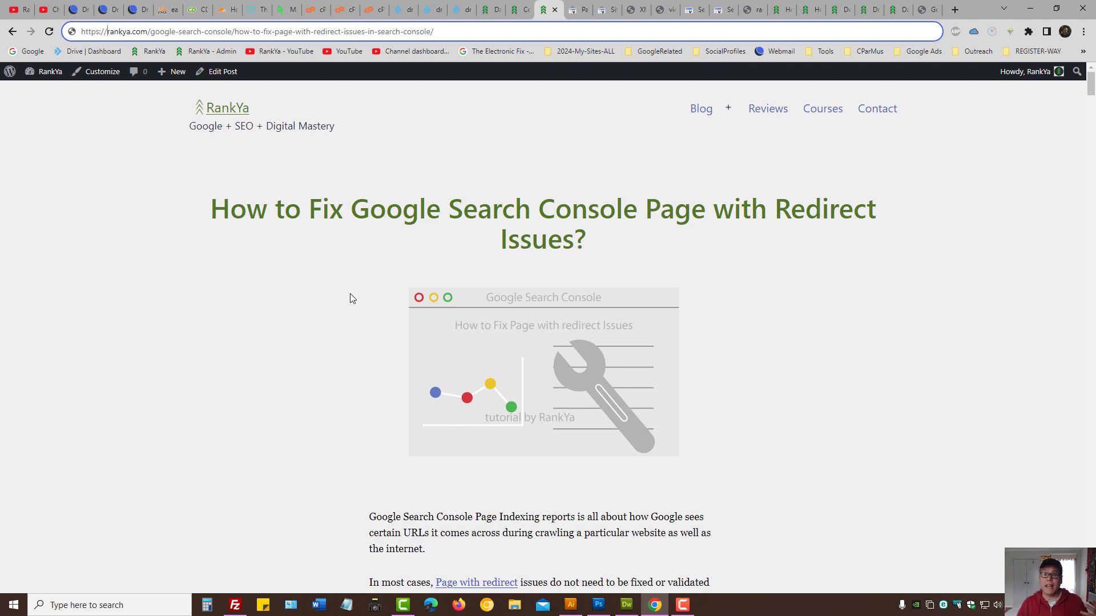
left_click(577, 9)
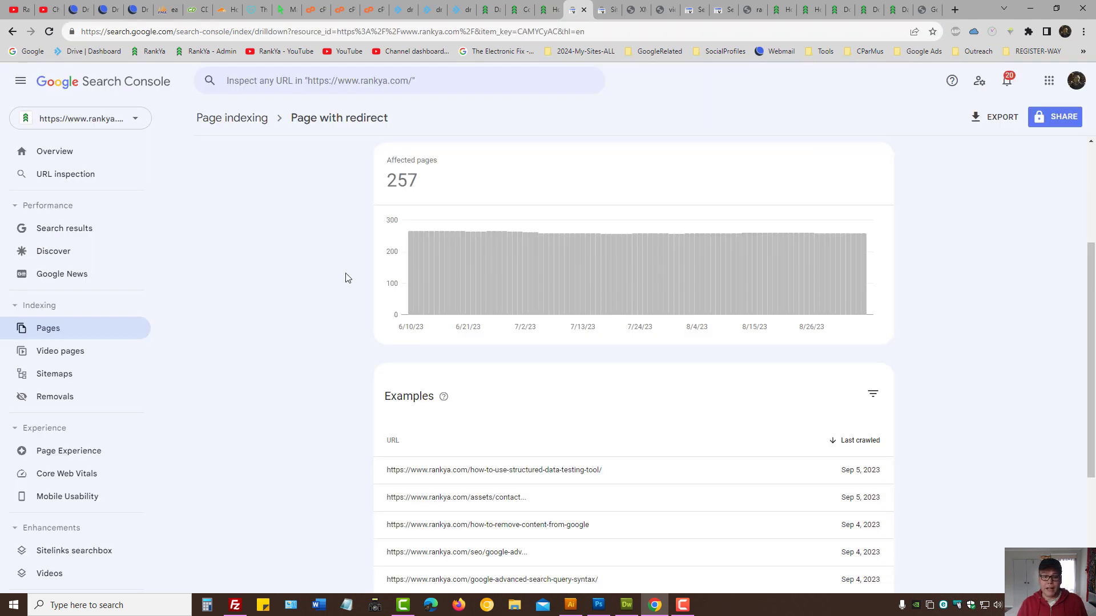
left_click(266, 123)
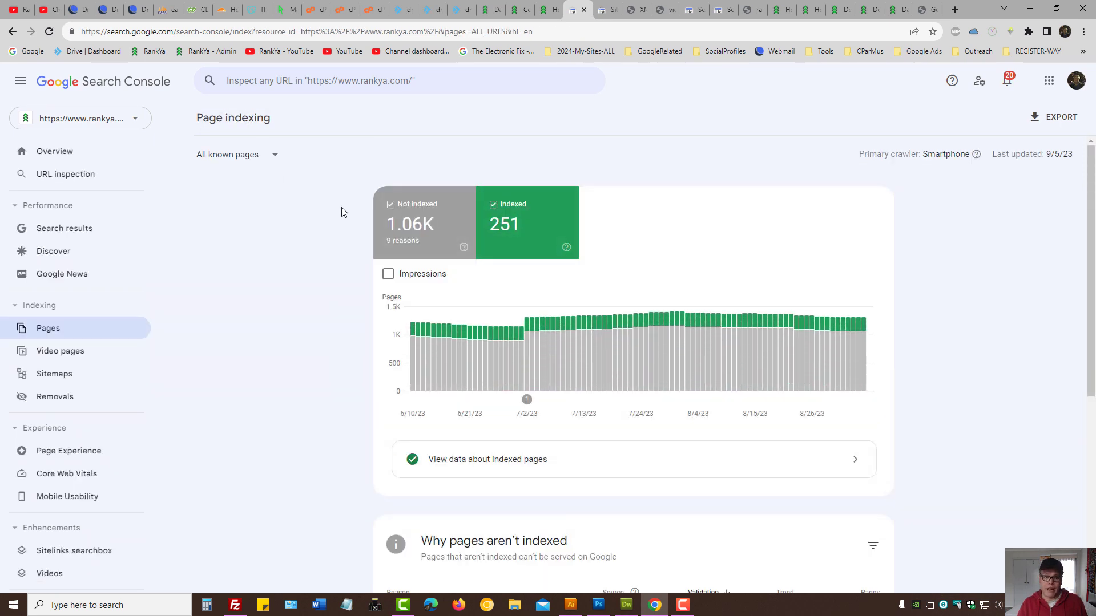
scroll(331, 434, "down", 3)
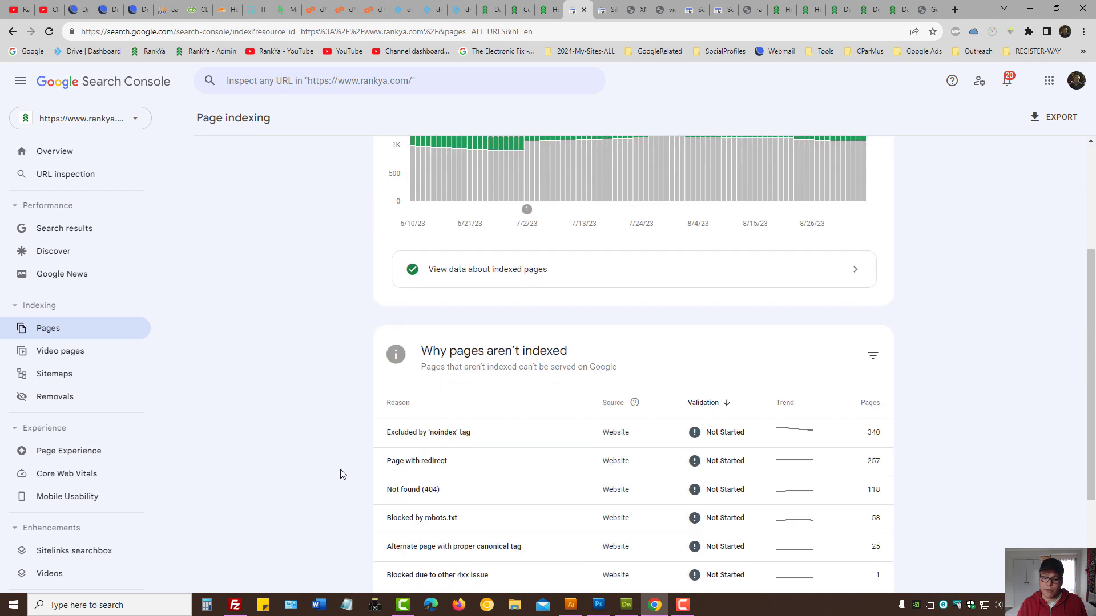
left_click(431, 460)
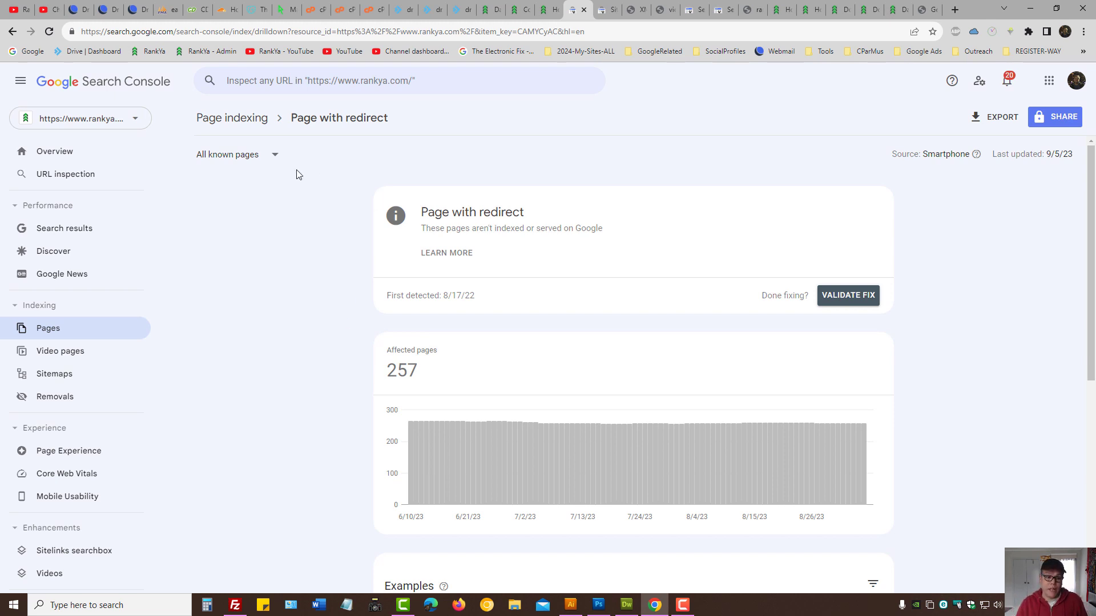
left_click(268, 153)
left_click(246, 190)
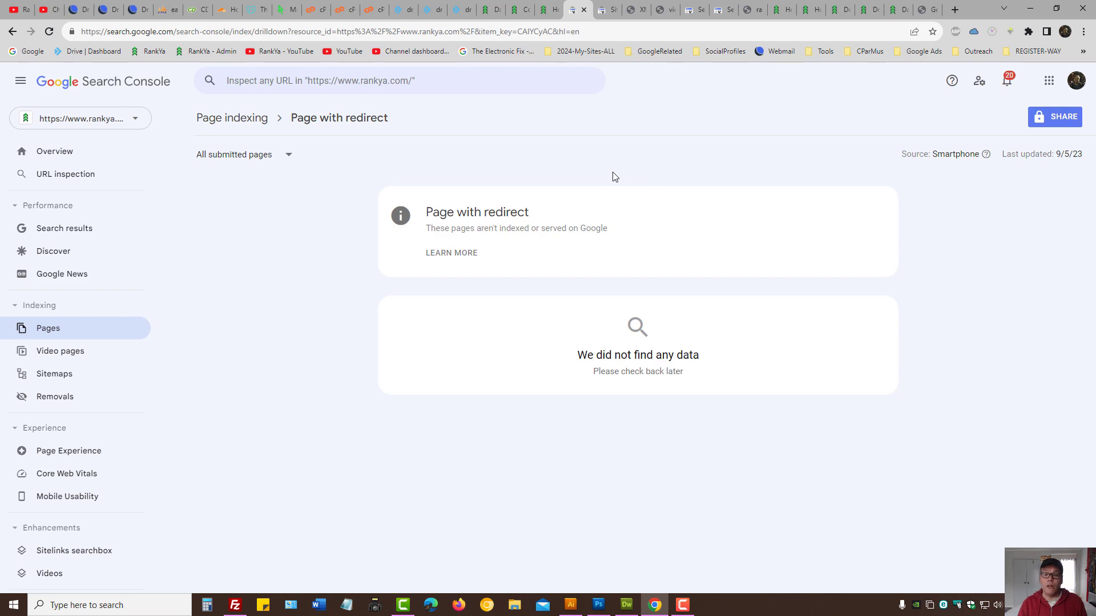
Step: Switch to FileZilla and open the remote rankya.com folder's .htaccess file in Notepad to view its rules full screen
left_click(235, 605)
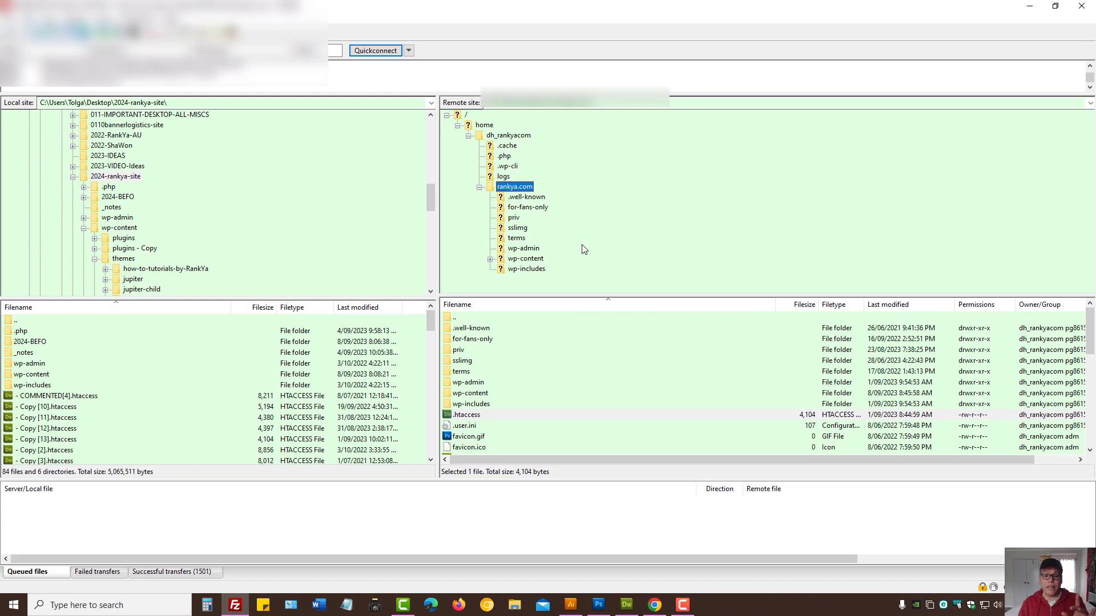
right_click(469, 416)
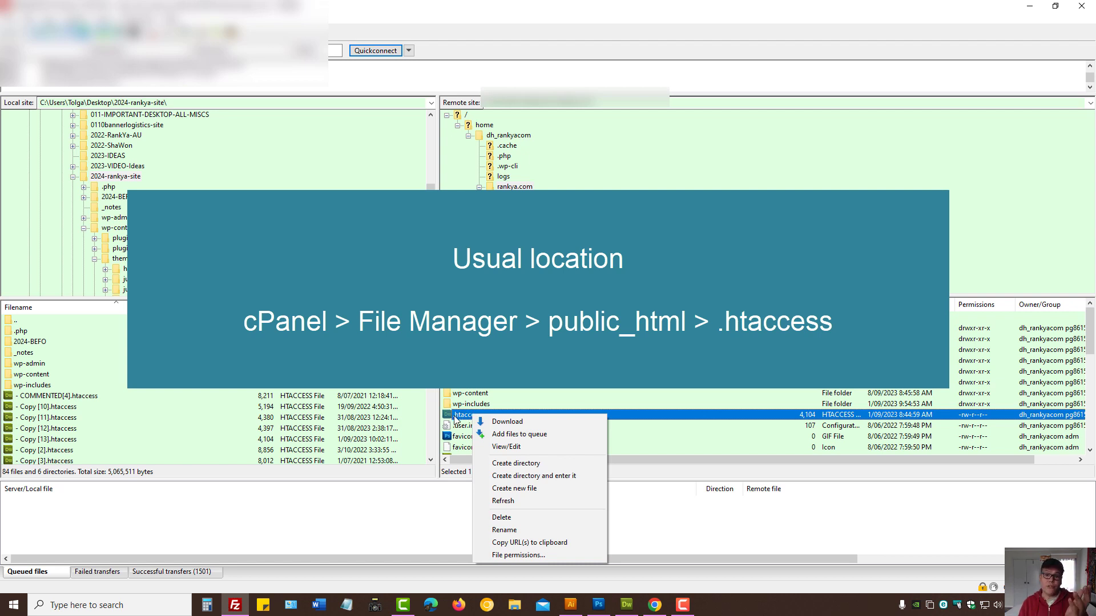
left_click(499, 448)
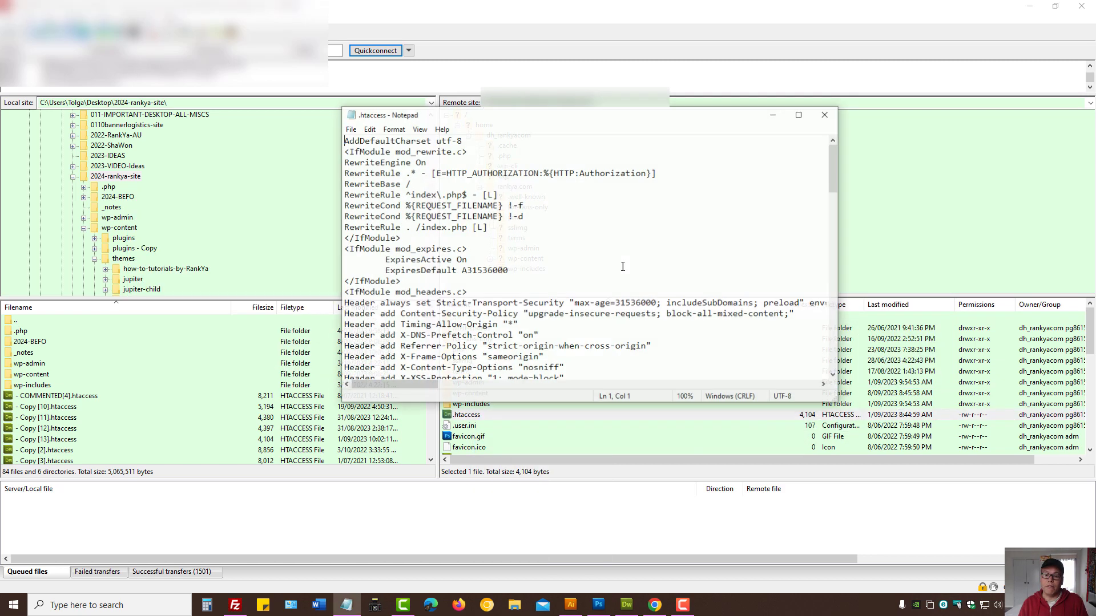
left_click(777, 422)
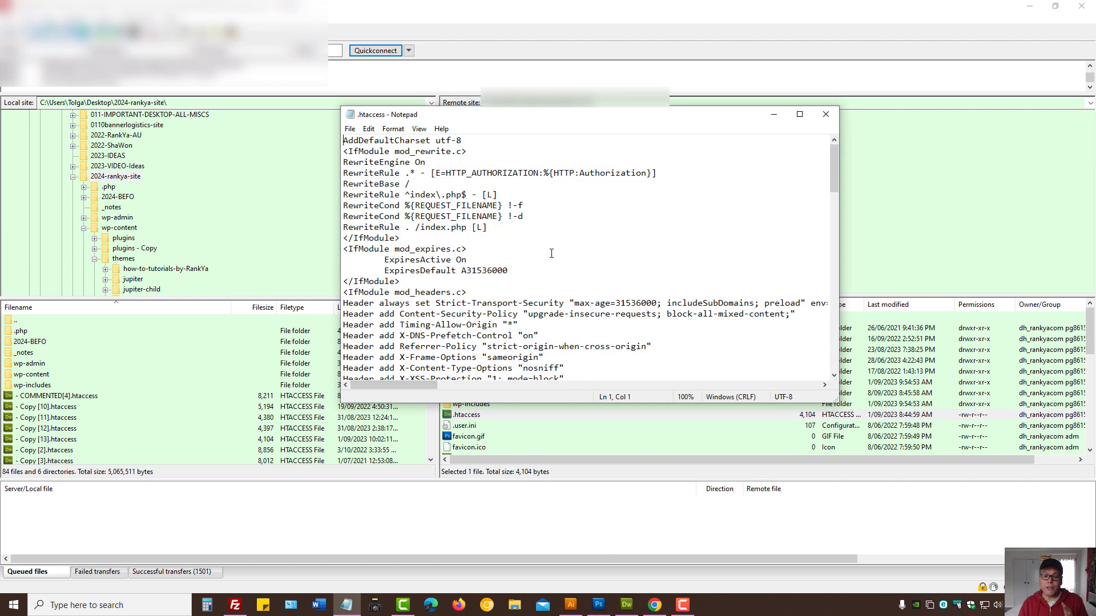
left_click(809, 116)
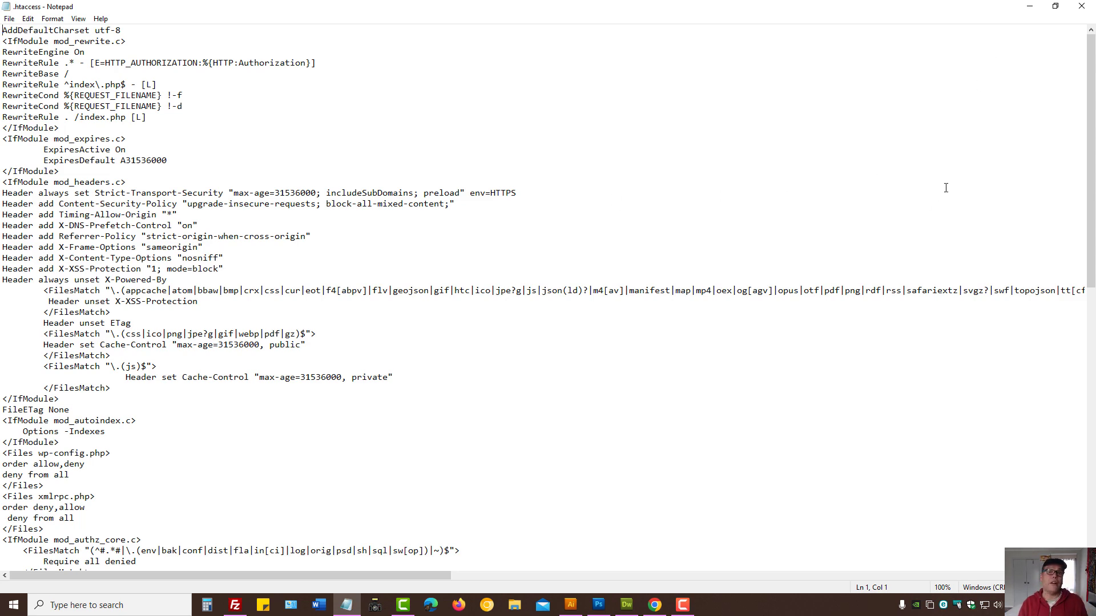
left_click(1055, 6)
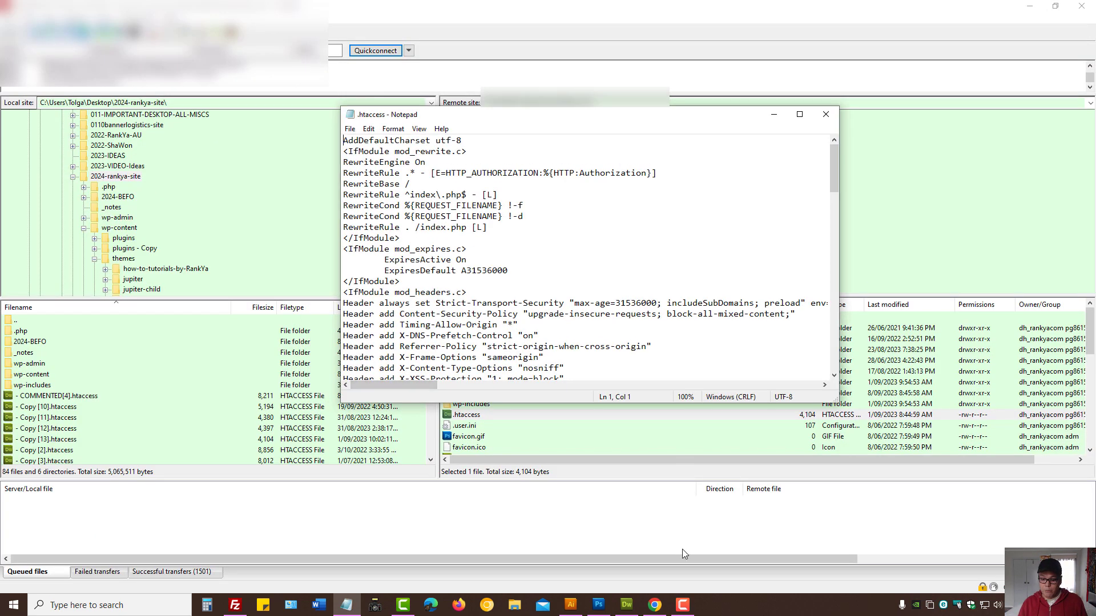
Step: Go back to the redirect article in Chrome, open an enlarged Network view in the developer tools, and highlight the article's URL
left_click(655, 605)
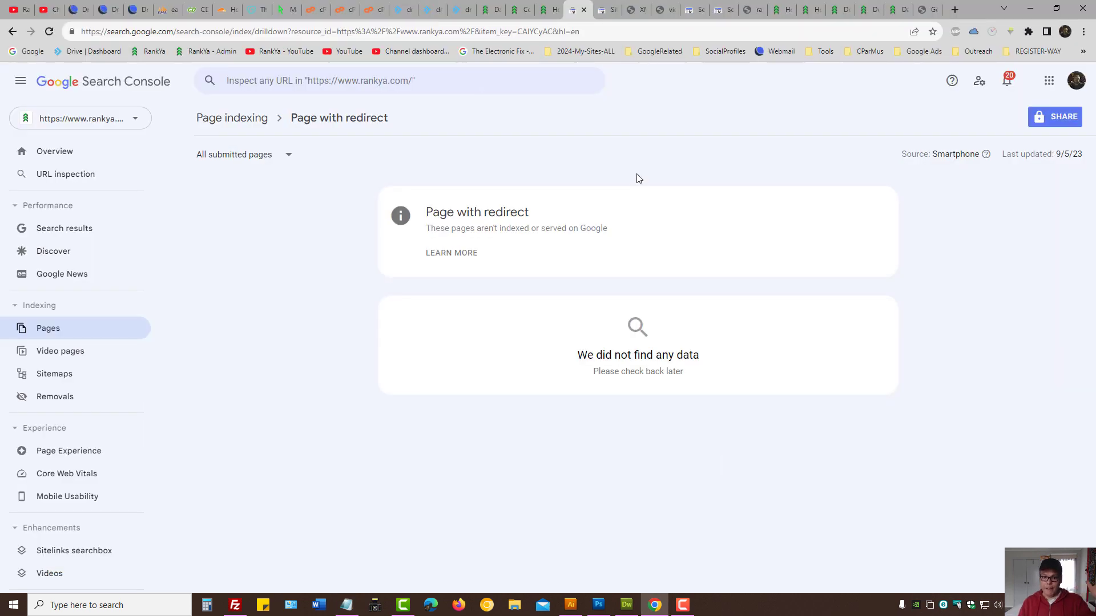
left_click(551, 9)
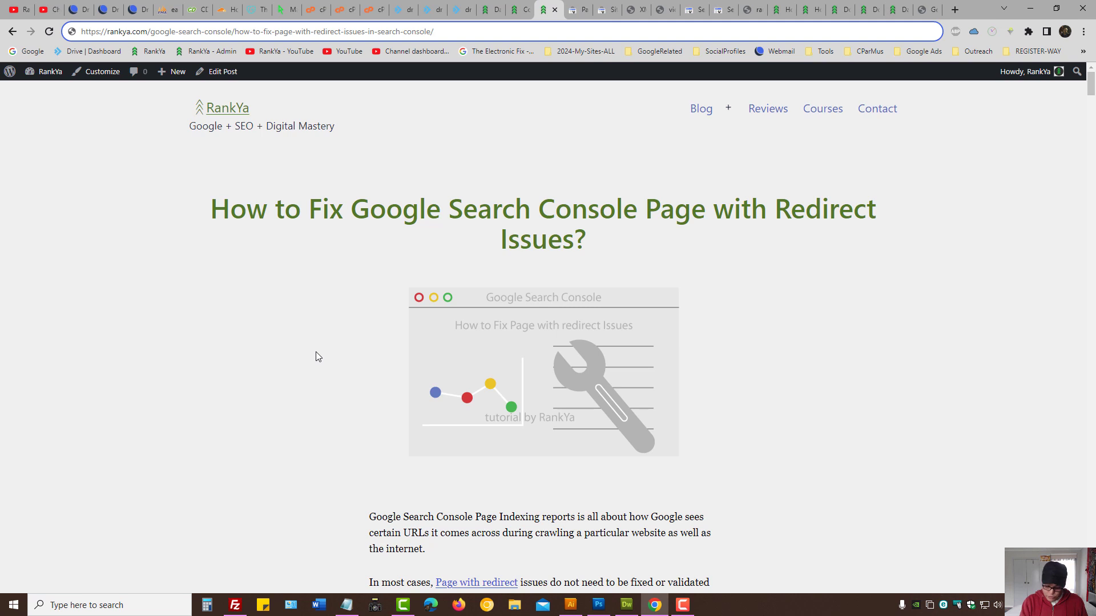
key("F12")
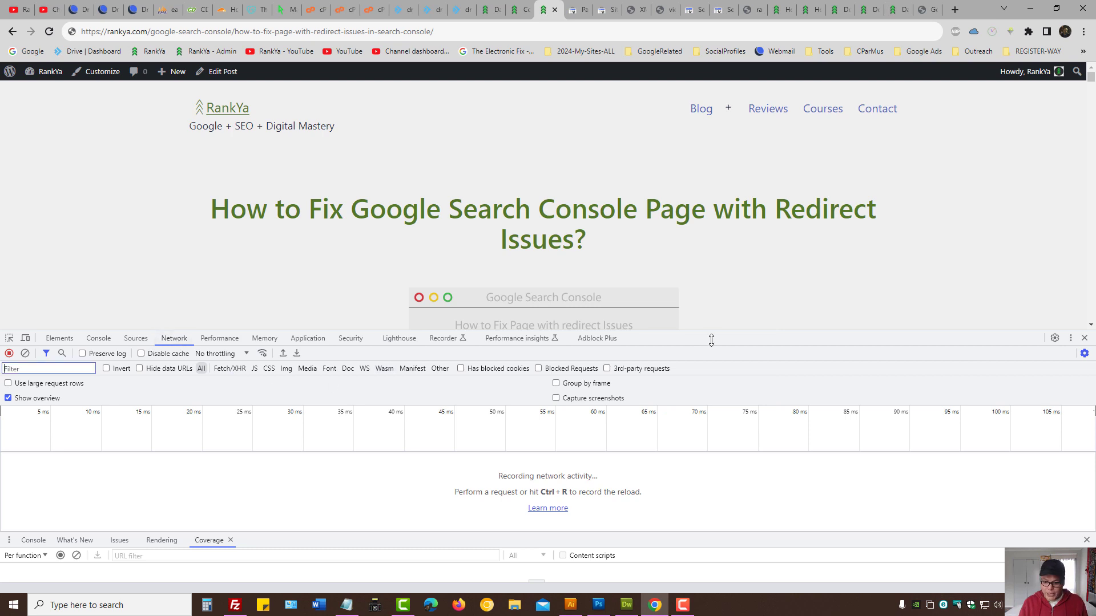
left_click_drag(712, 332, 713, 230)
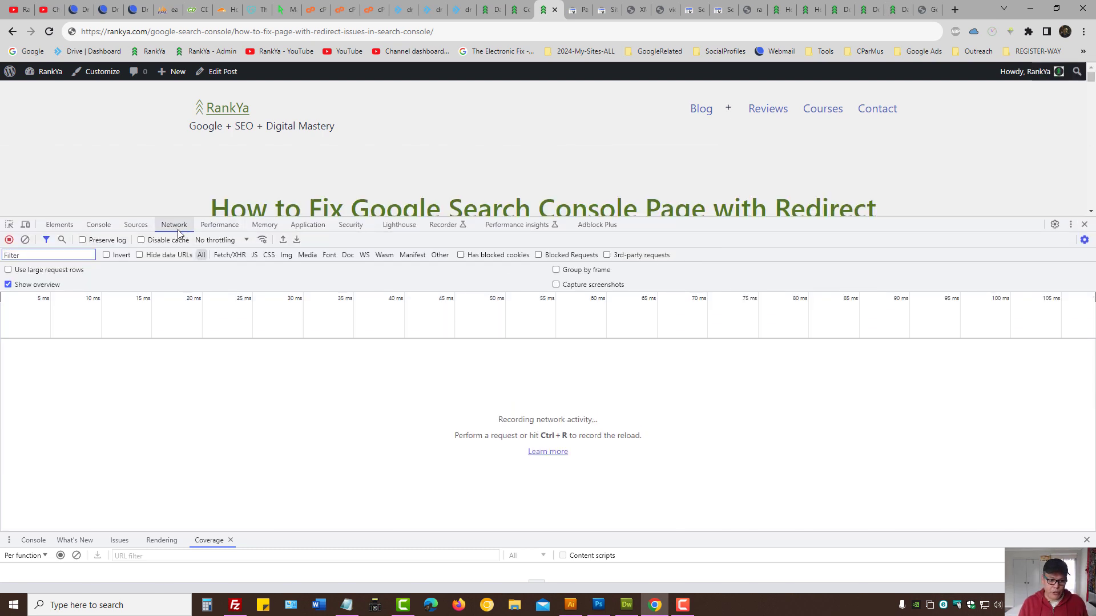
left_click_drag(109, 34, 450, 25)
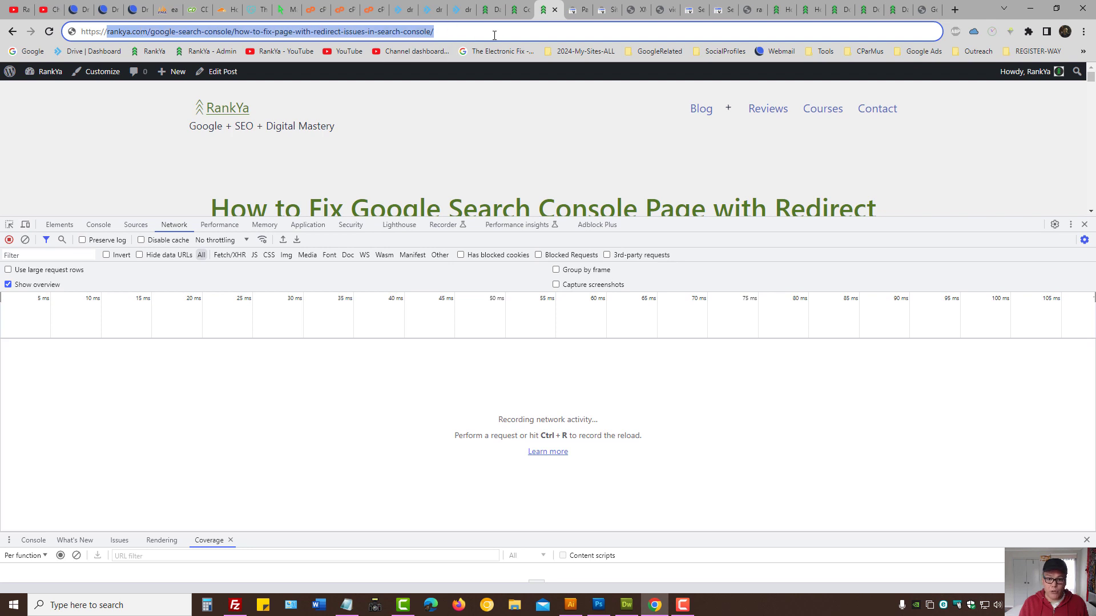
left_click(527, 37)
left_click(585, 6)
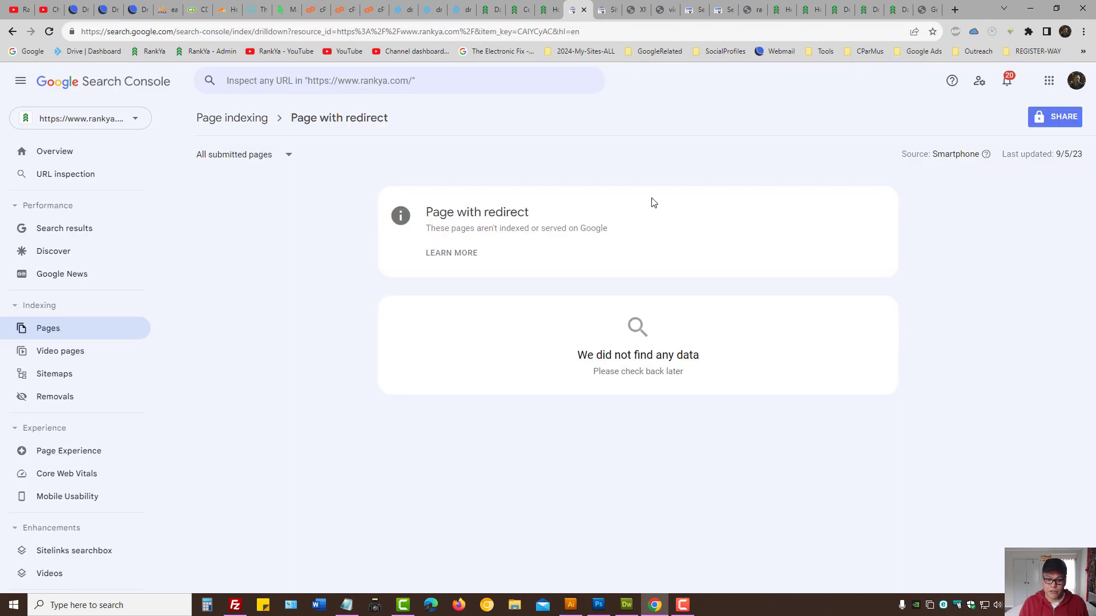
left_click(240, 157)
left_click(240, 166)
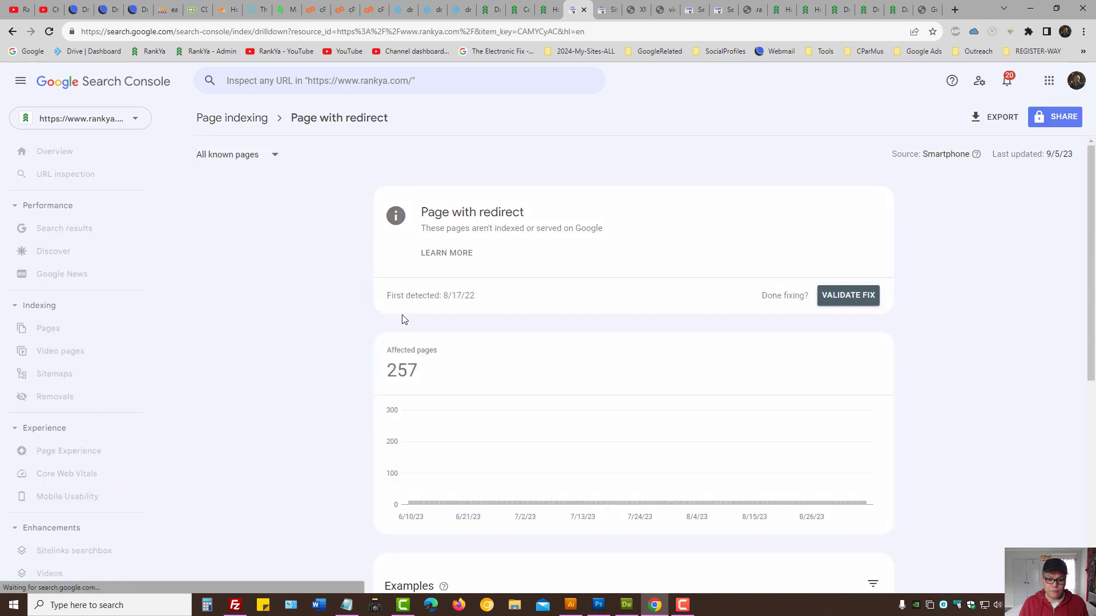
scroll(402, 318, "down", 8)
left_click(456, 287)
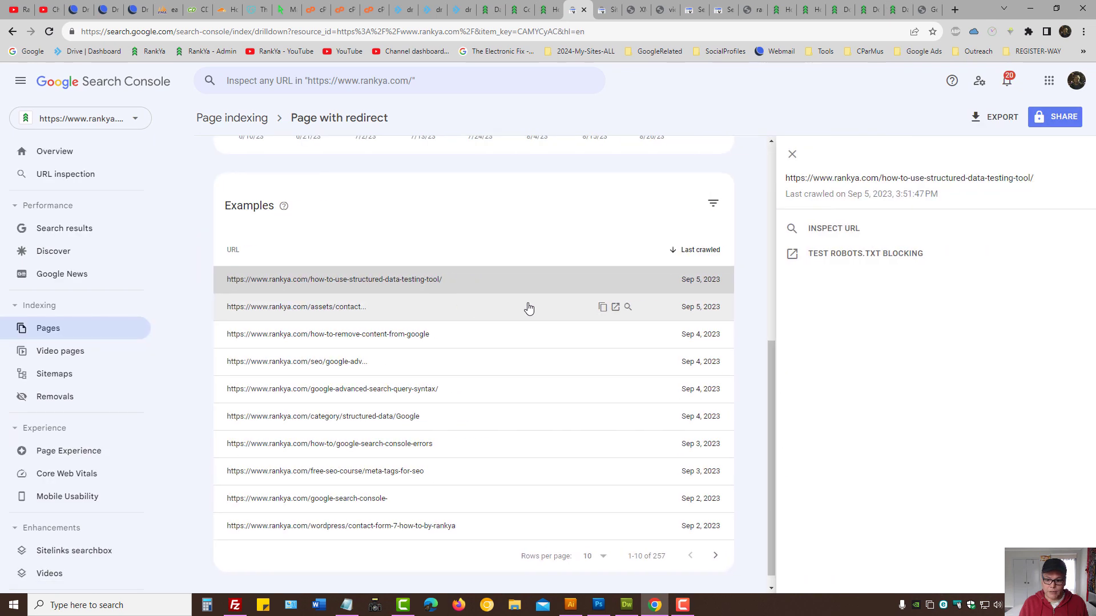
left_click(603, 279)
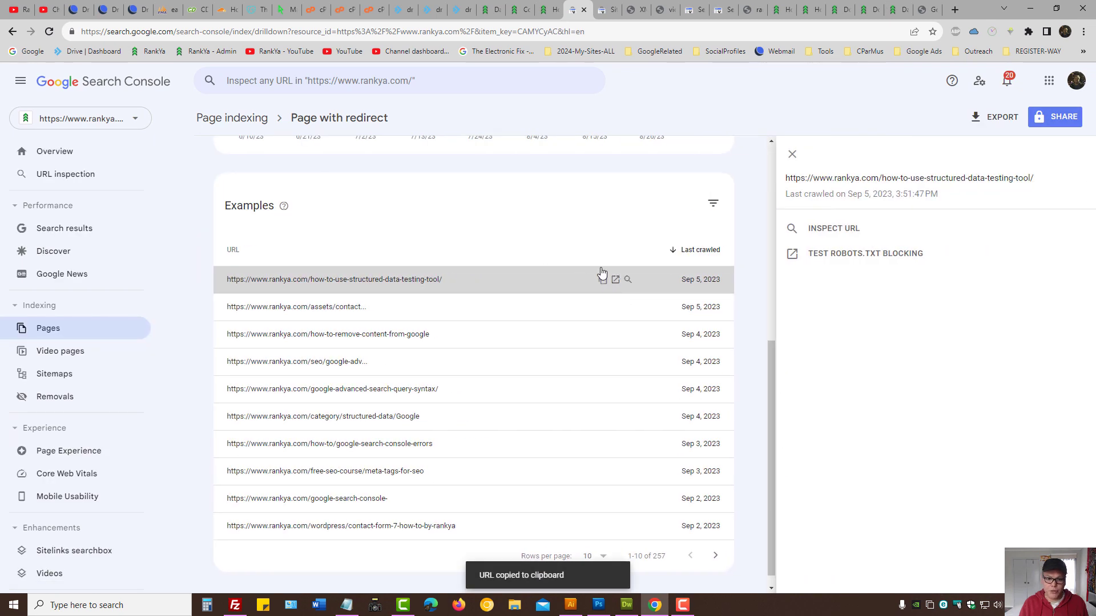
Step: Load the copied structured data testing tool URL with network recording on, and inspect the headers of the first how-to-use-structured-data-testing-tool/ request
left_click(549, 10)
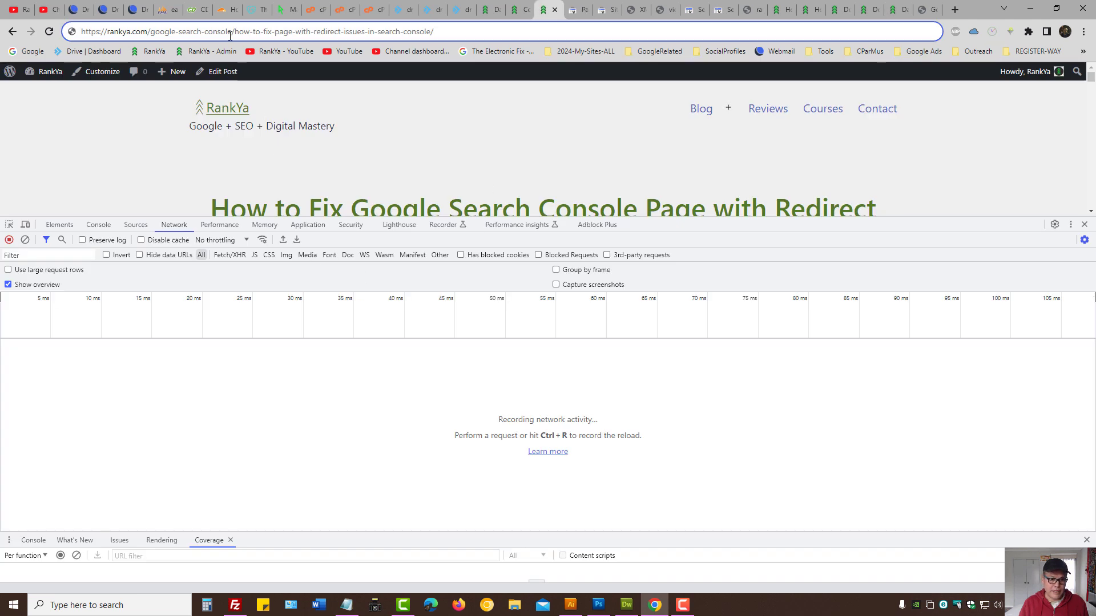
key("ctrl+a")
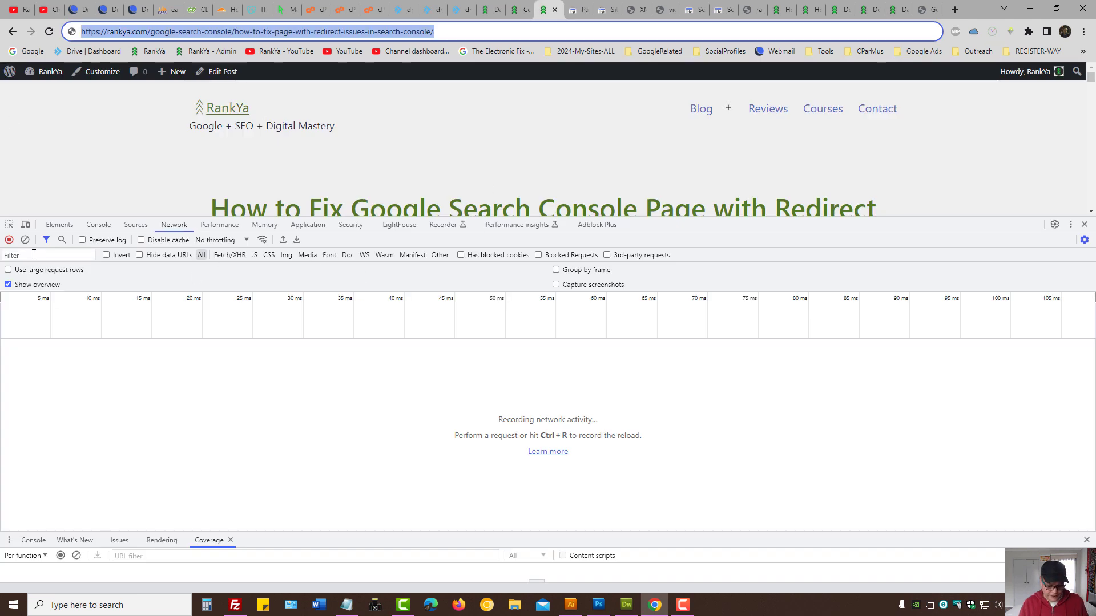
key("ctrl+v")
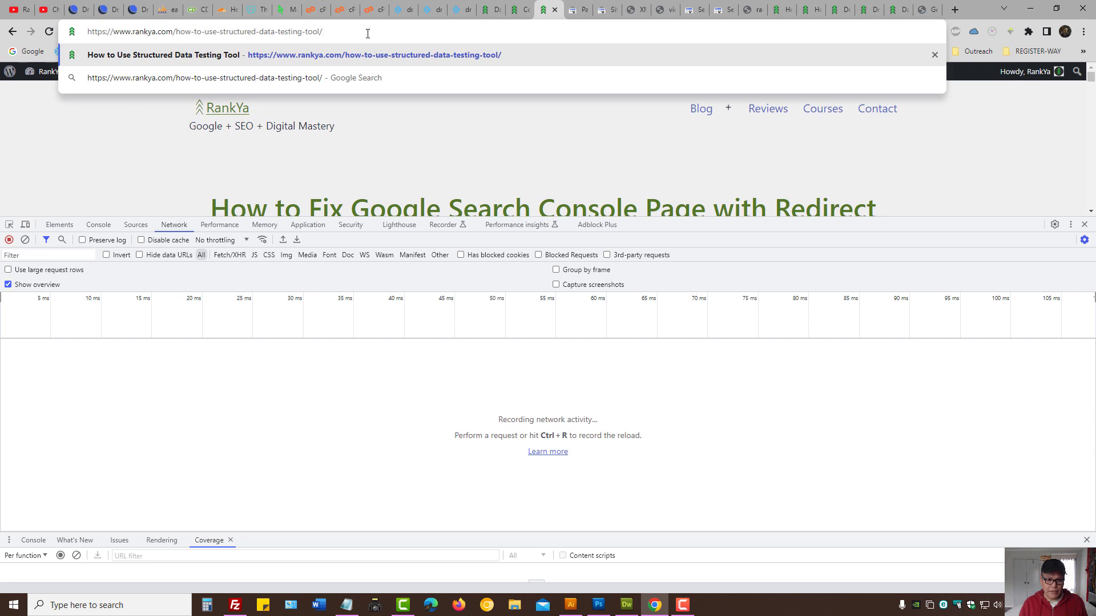
key("Return")
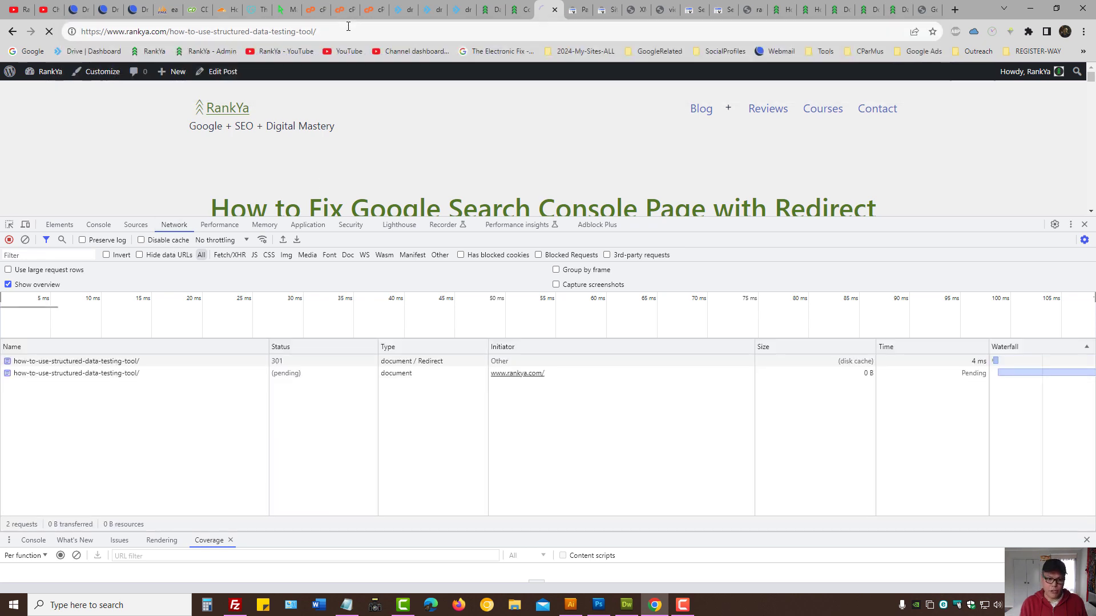
scroll(114, 399, "up", 3)
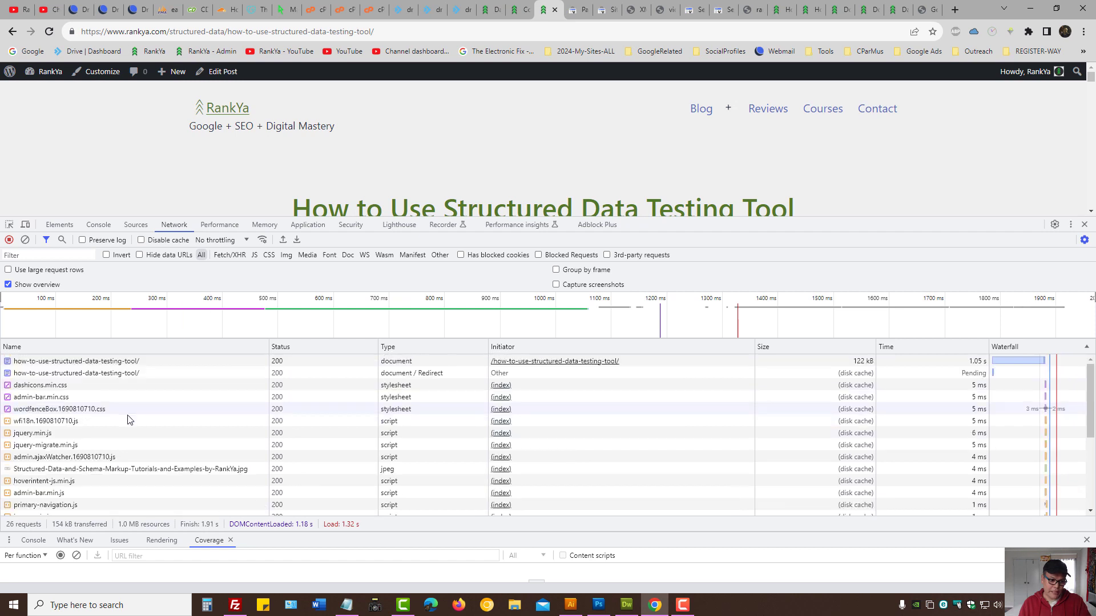
left_click(27, 362)
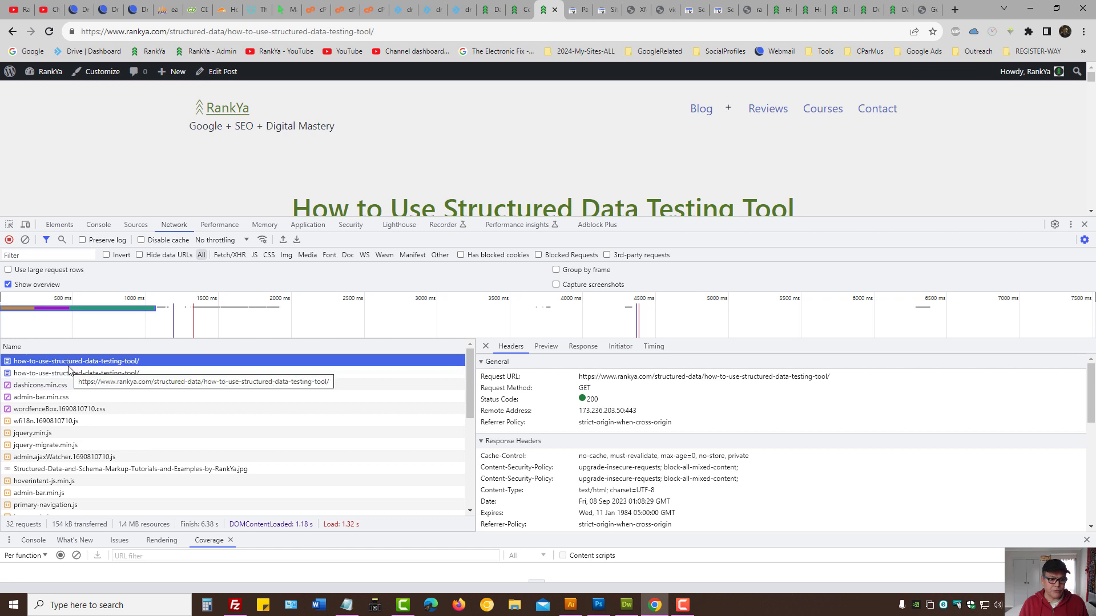
left_click(167, 31)
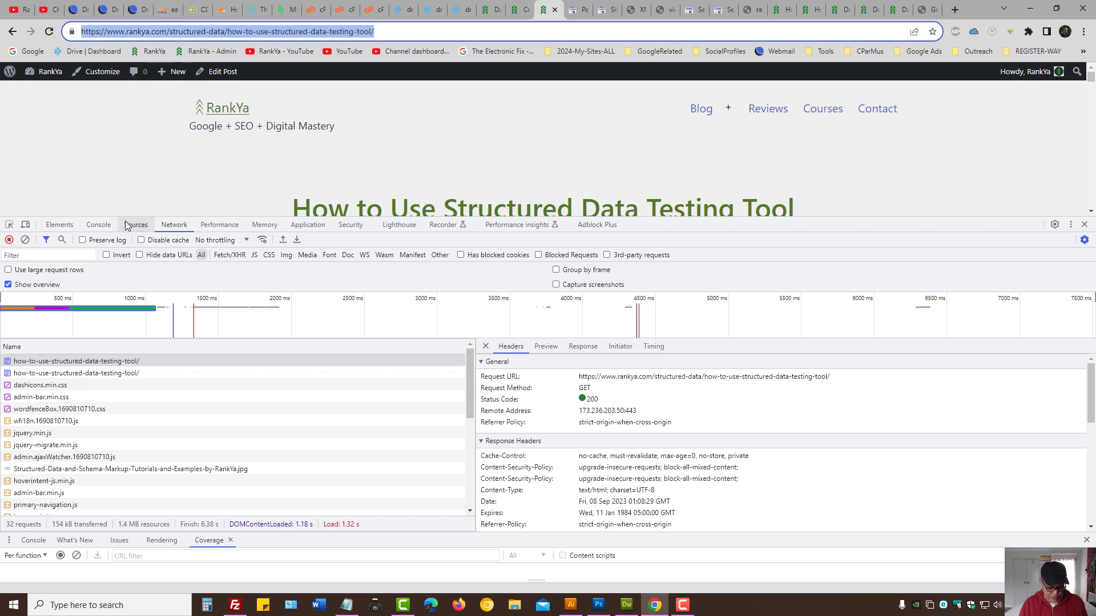
key("ctrl+v")
key("Return")
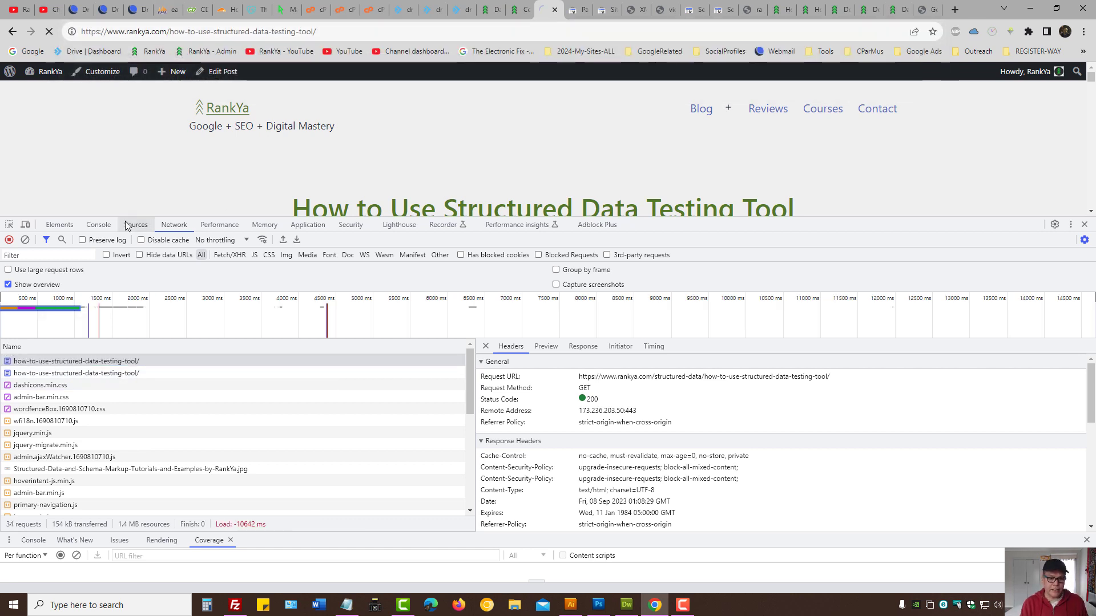
scroll(217, 378, "up", 3)
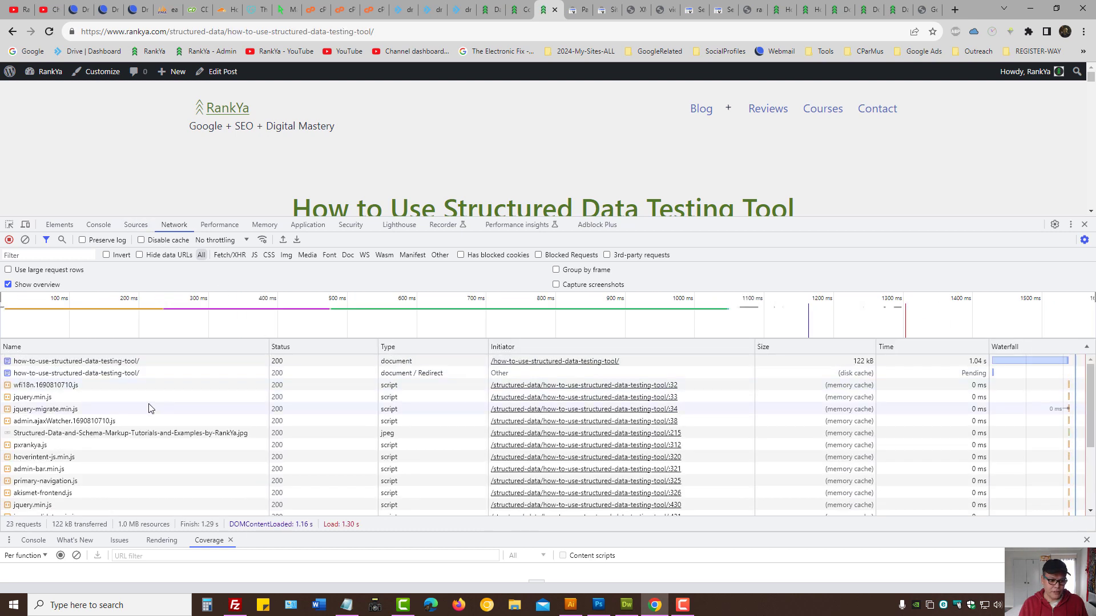
Step: Inspect the headers and response of the first how-to-use-structured-data-testing-tool/ request, and highlight its request URL
left_click(171, 361)
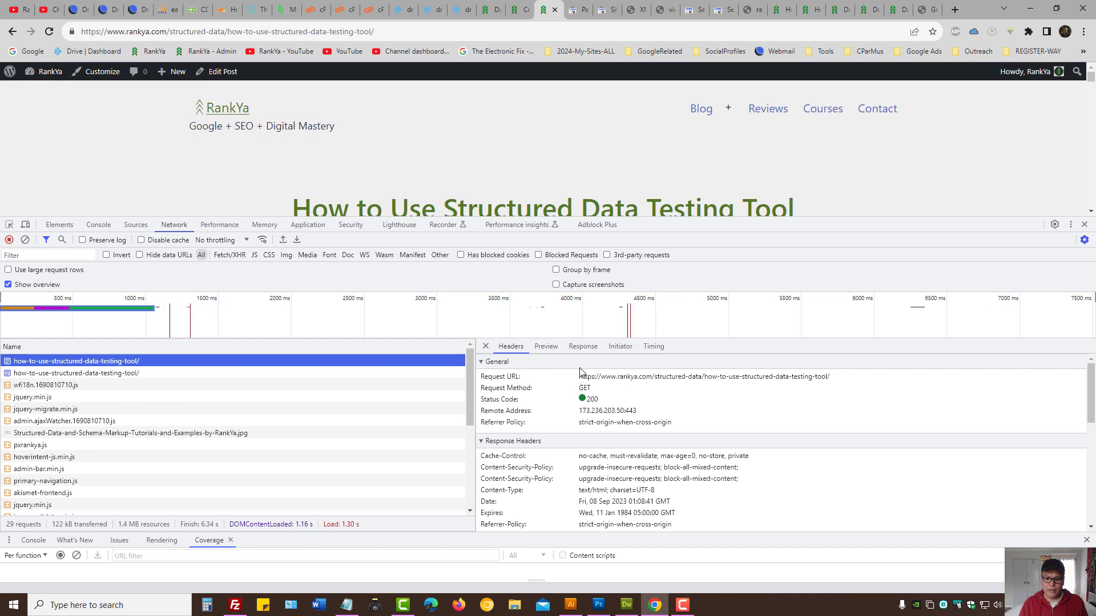
left_click(580, 347)
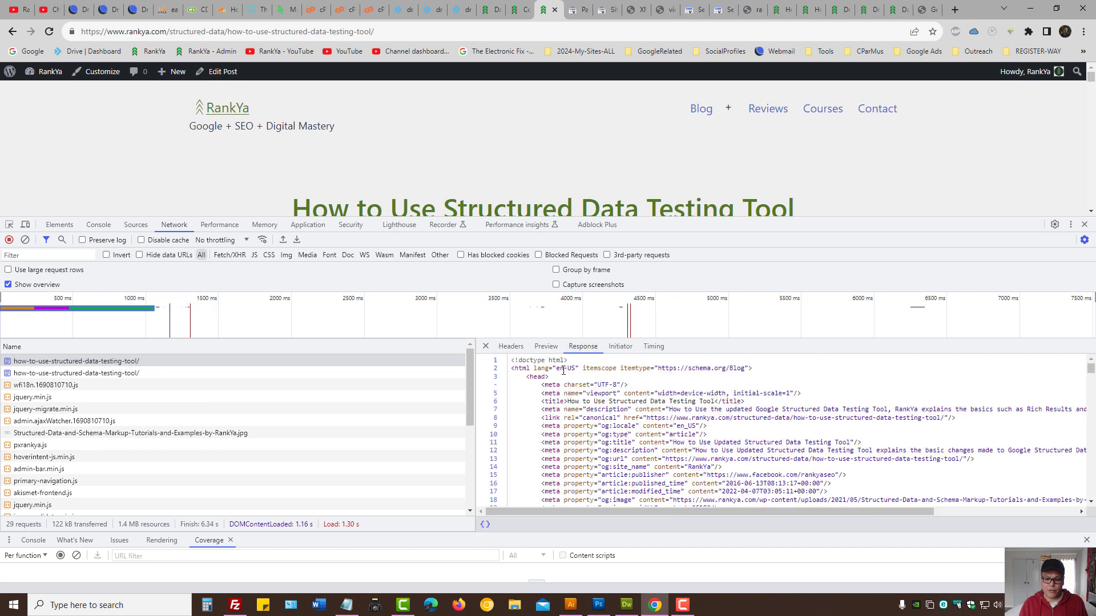
left_click(511, 347)
left_click_drag(578, 379, 855, 382)
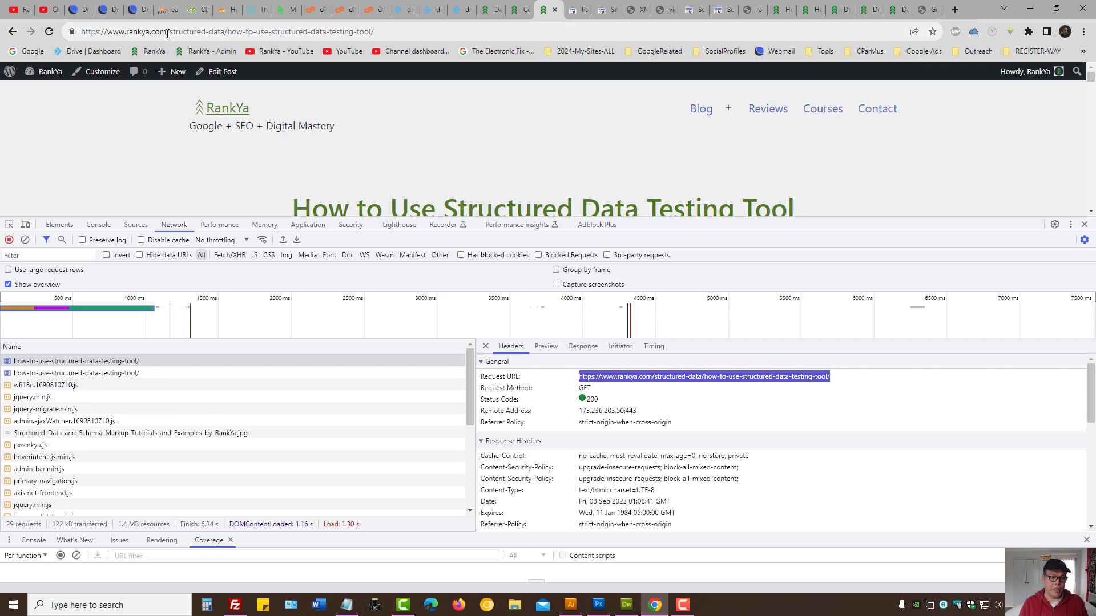
left_click_drag(167, 33, 340, 403)
key("Delete")
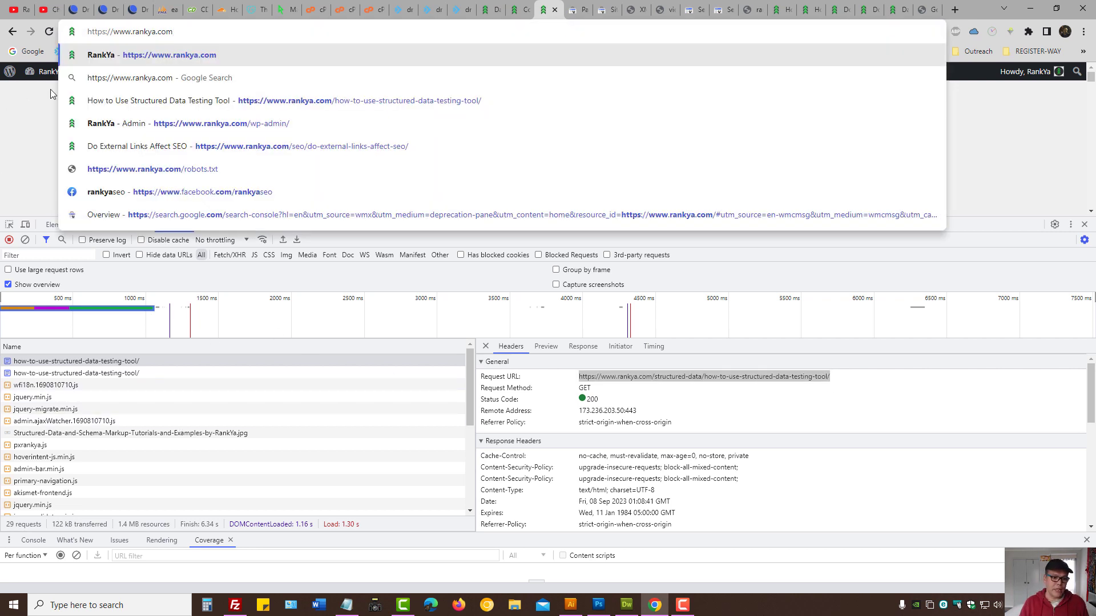
left_click_drag(114, 33, 136, 35)
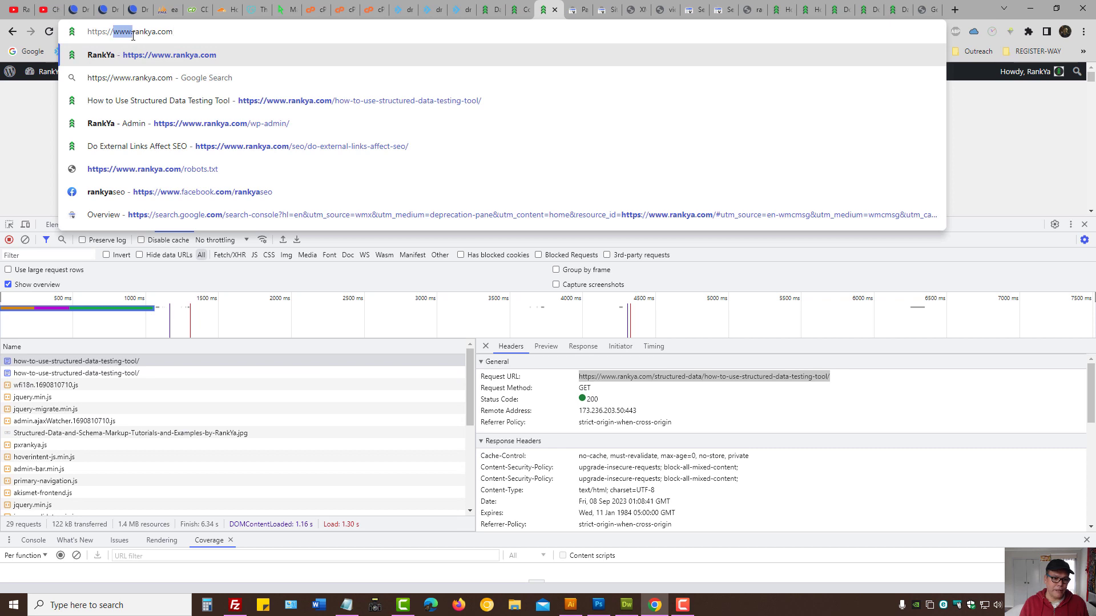
key("Delete")
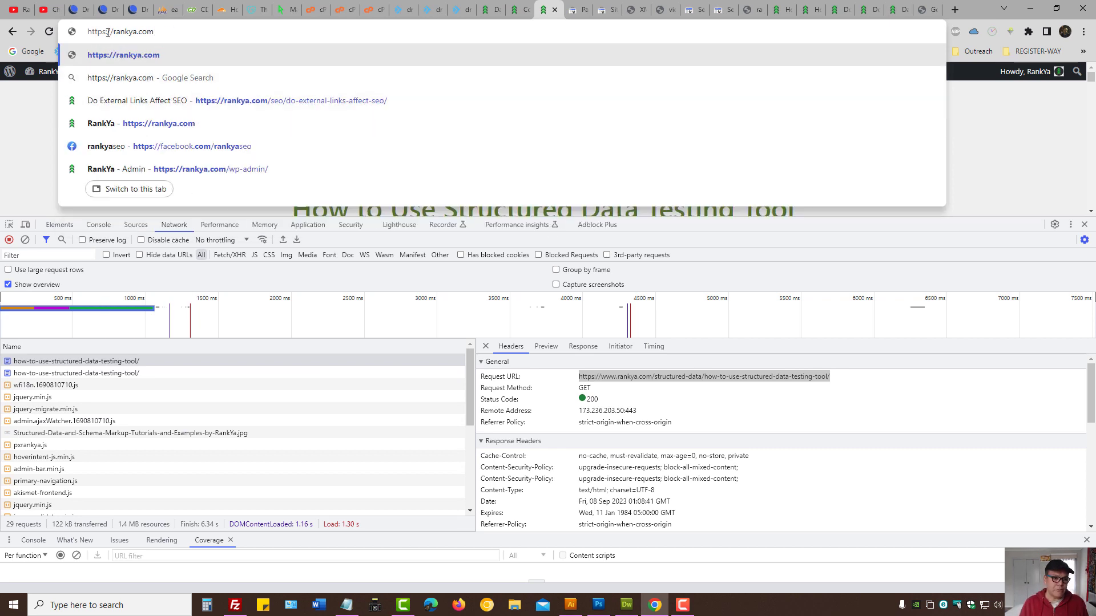
key("Return")
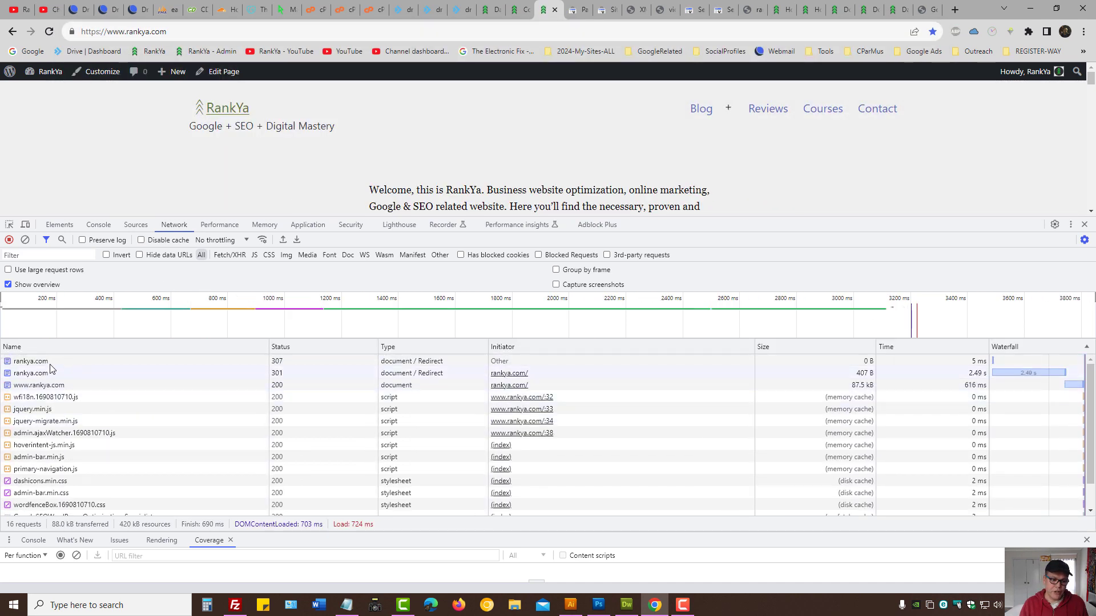
Step: Inspect the headers of the first rankya.com request, highlighting its request URL through to its status code
left_click(48, 364)
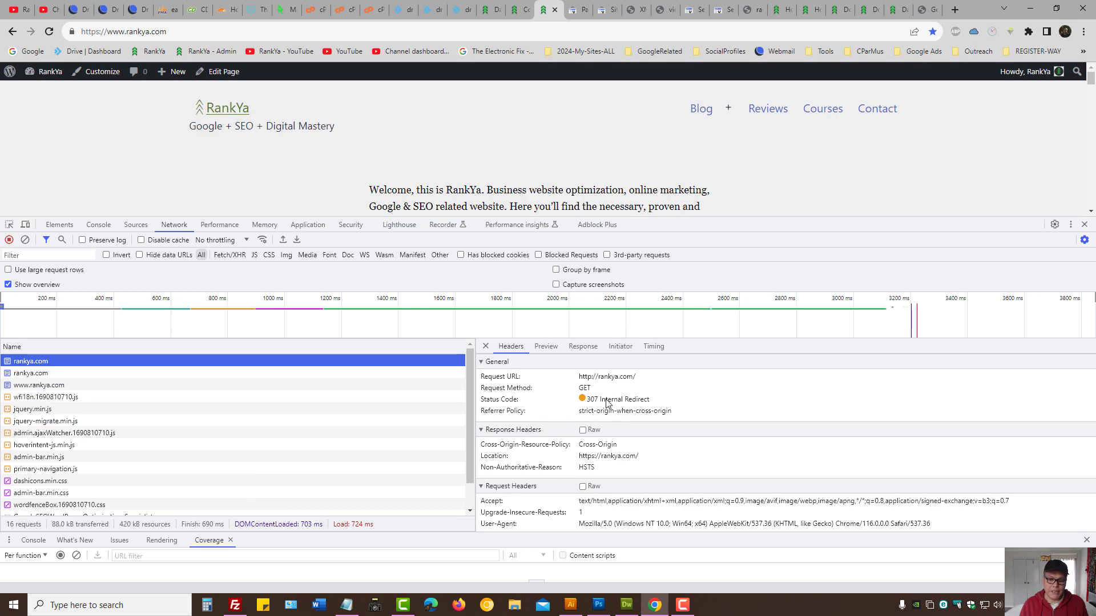
left_click_drag(579, 377, 618, 378)
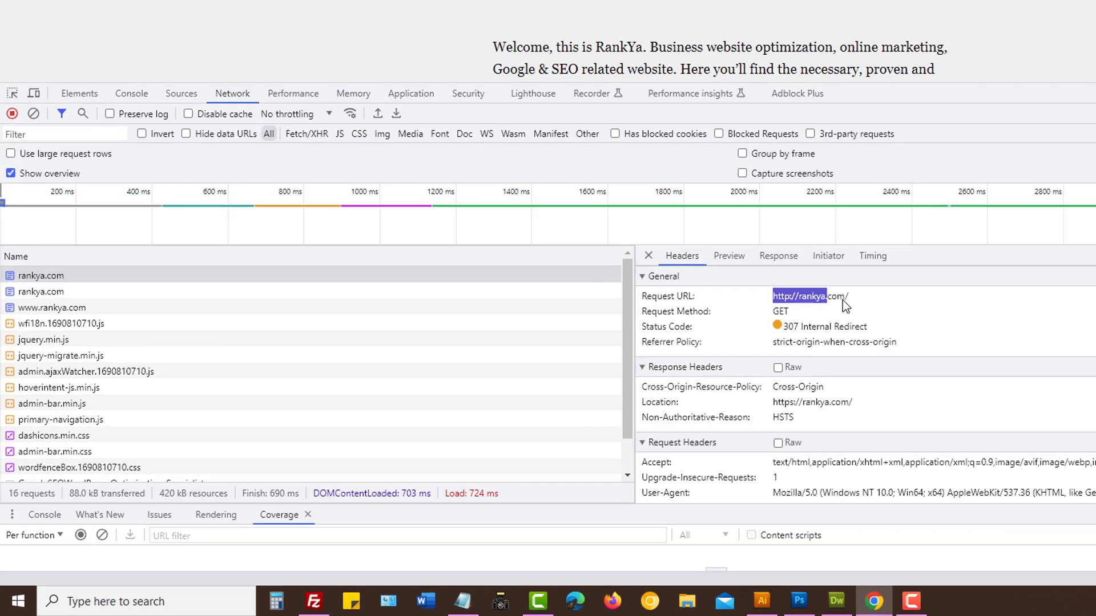
left_click_drag(842, 300, 857, 299)
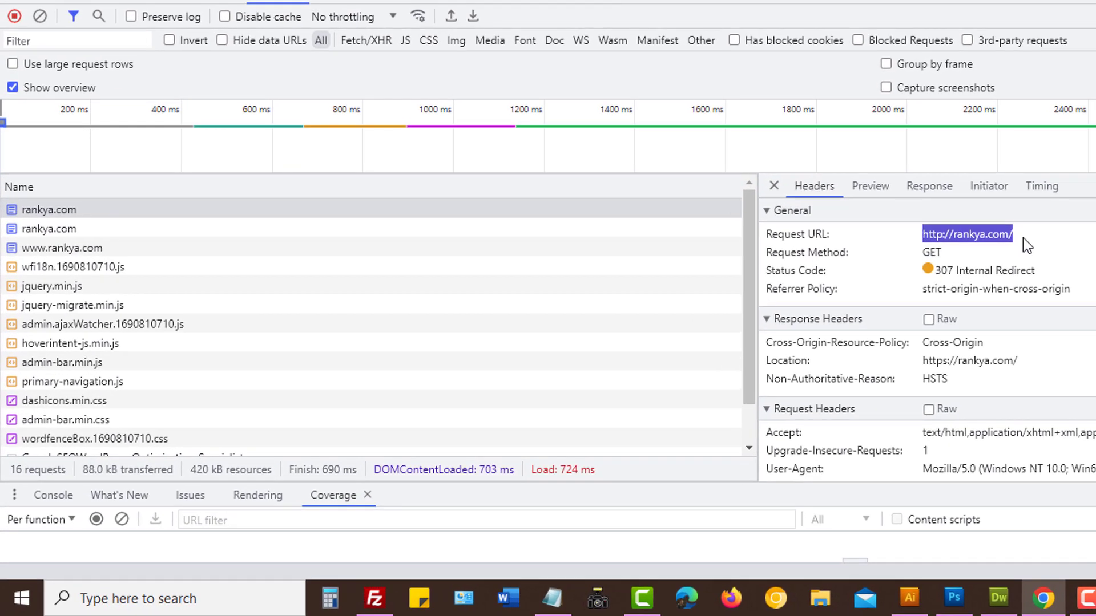
left_click_drag(1023, 237, 1060, 275)
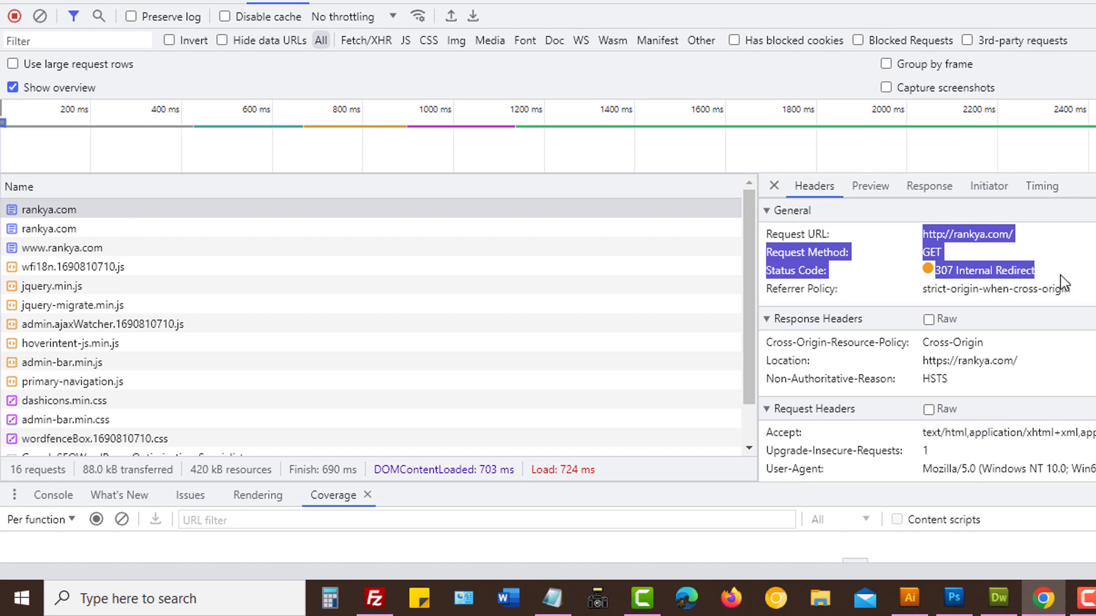
left_click(60, 229)
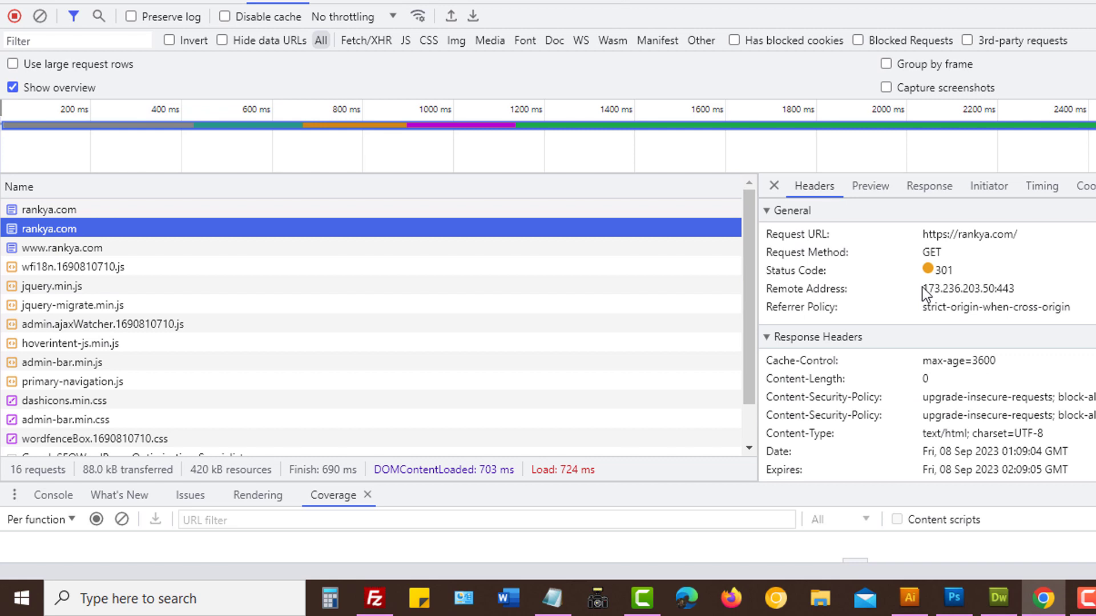
left_click_drag(922, 234, 1018, 236)
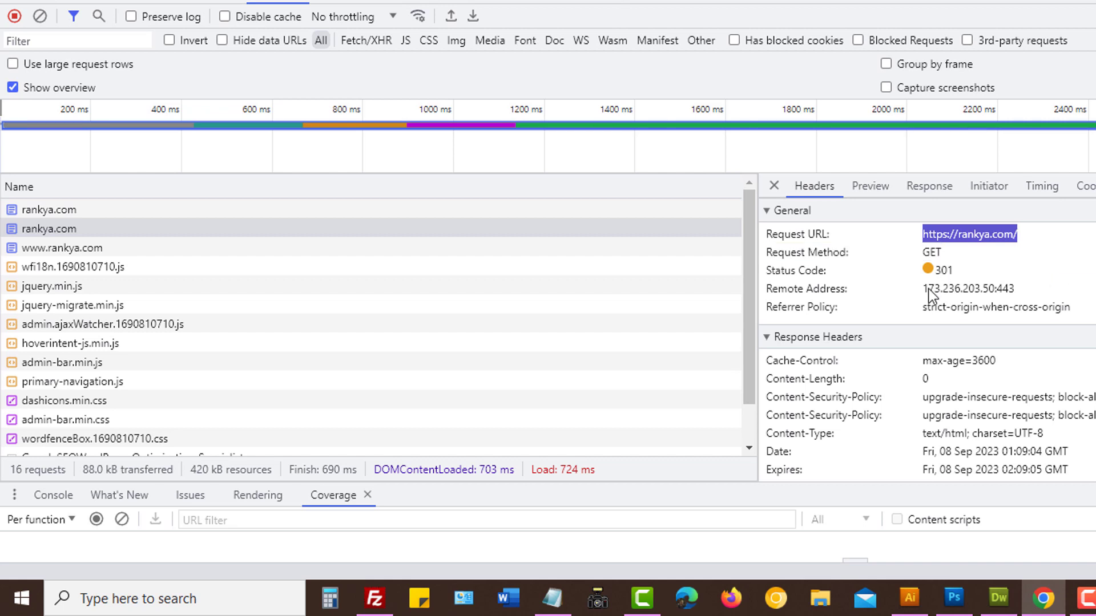
left_click_drag(936, 274, 954, 275)
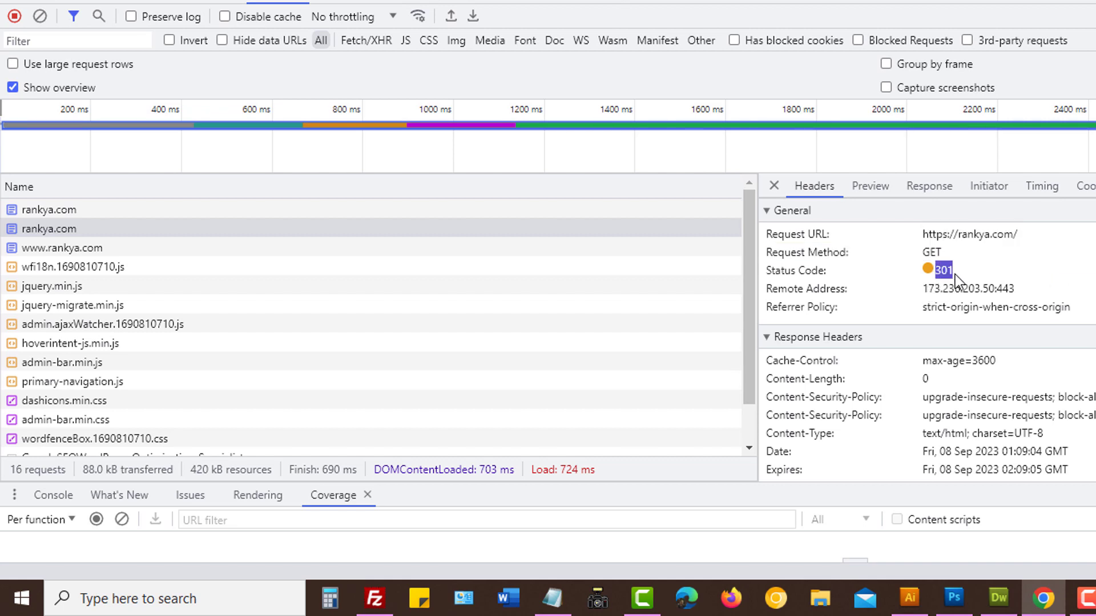
left_click(86, 248)
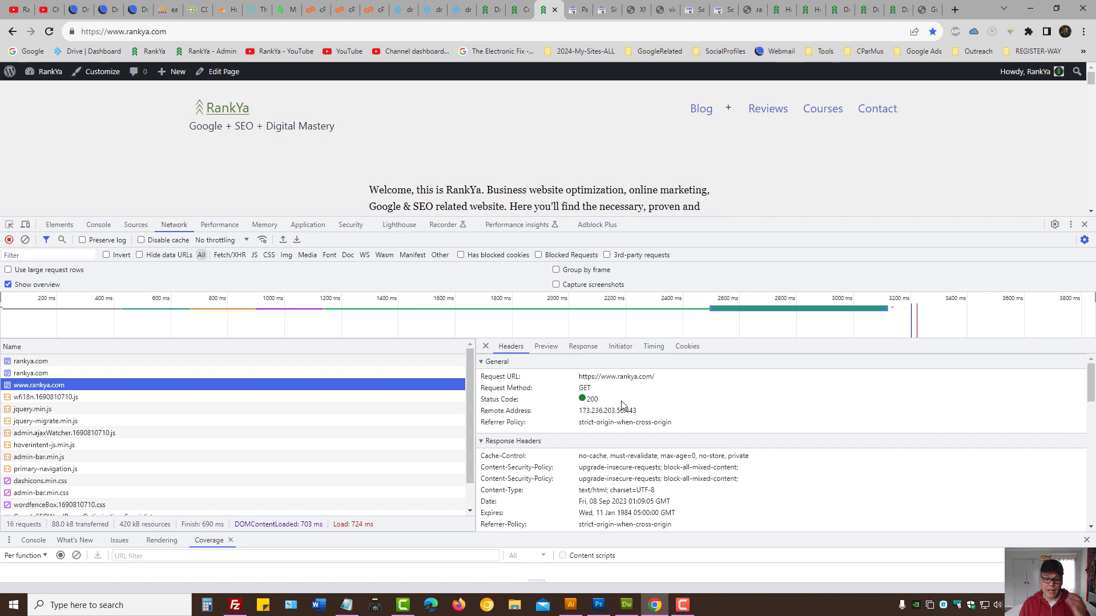
Step: Select the home page's full address and close the developer tools
left_click(122, 31)
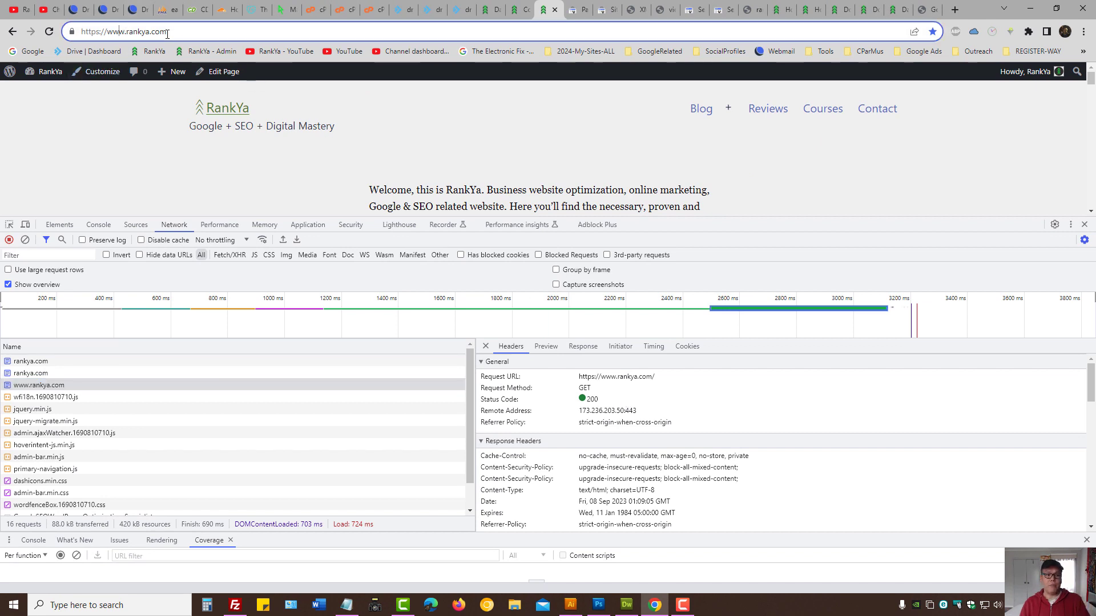
key("ctrl+a")
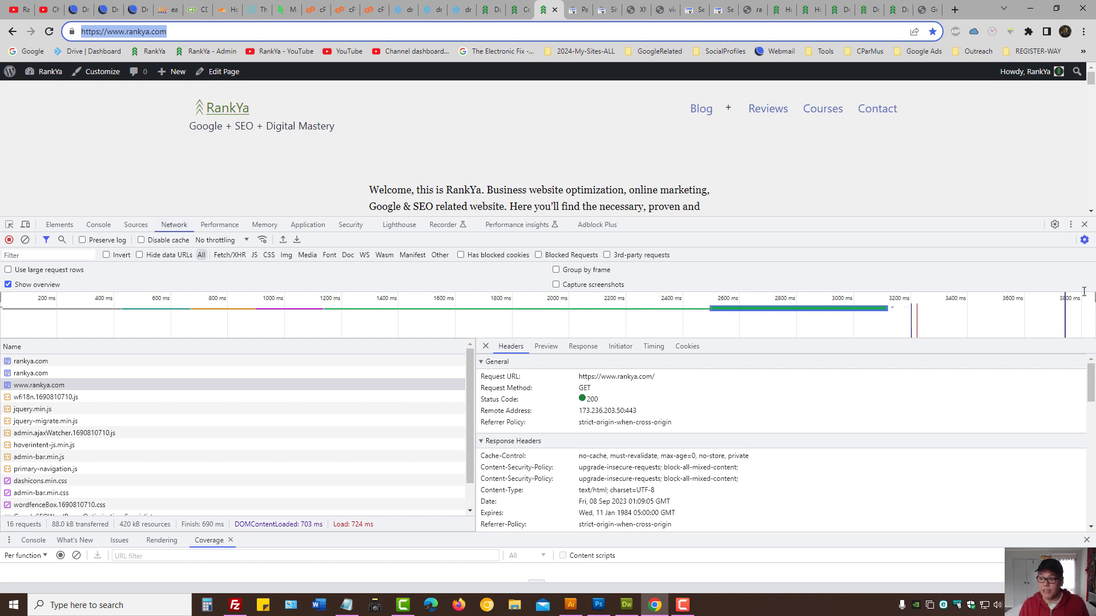
left_click(1084, 224)
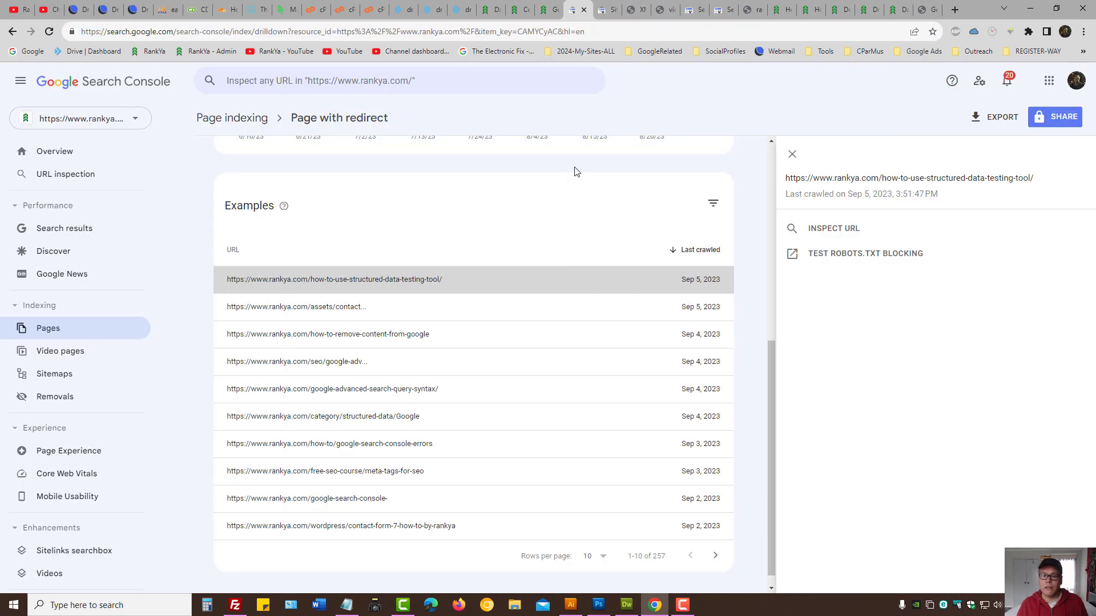
Step: Go back to the Page with redirect report in Search Console and close the details of the structured data testing tool URL
left_click(578, 10)
left_click(792, 155)
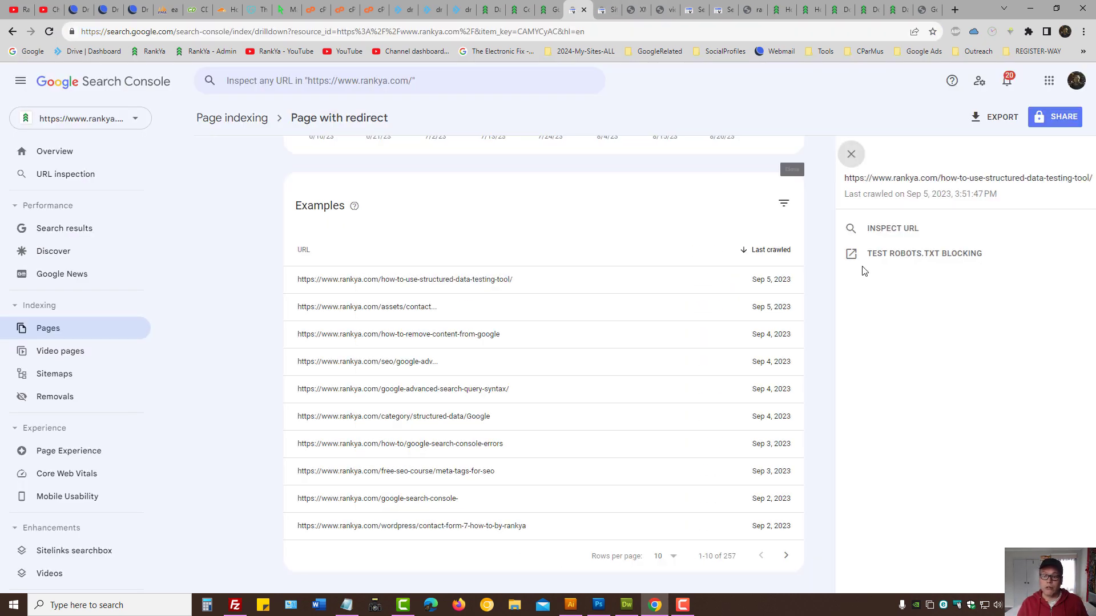
scroll(331, 269, "up", 6)
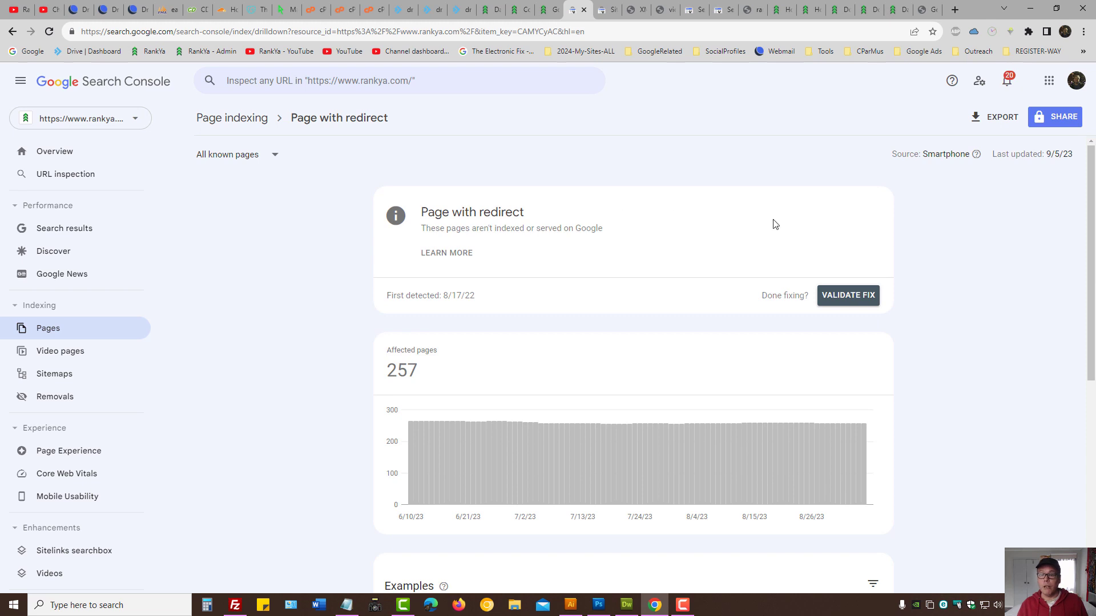
Step: Open the Courses page from one open structured data article and the RankYa home page from the other
left_click(781, 6)
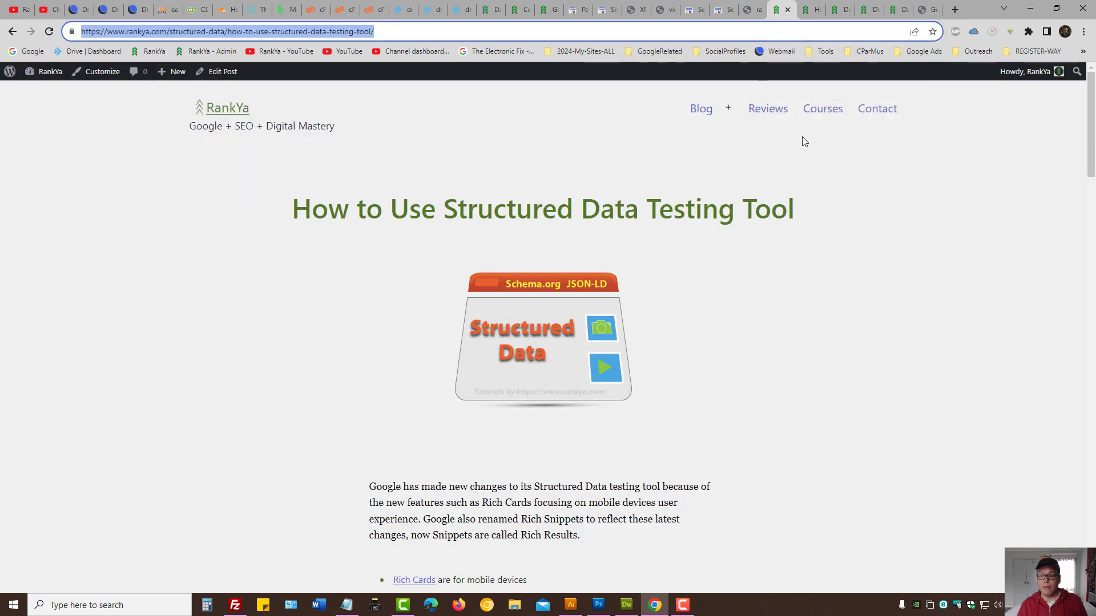
left_click(822, 109)
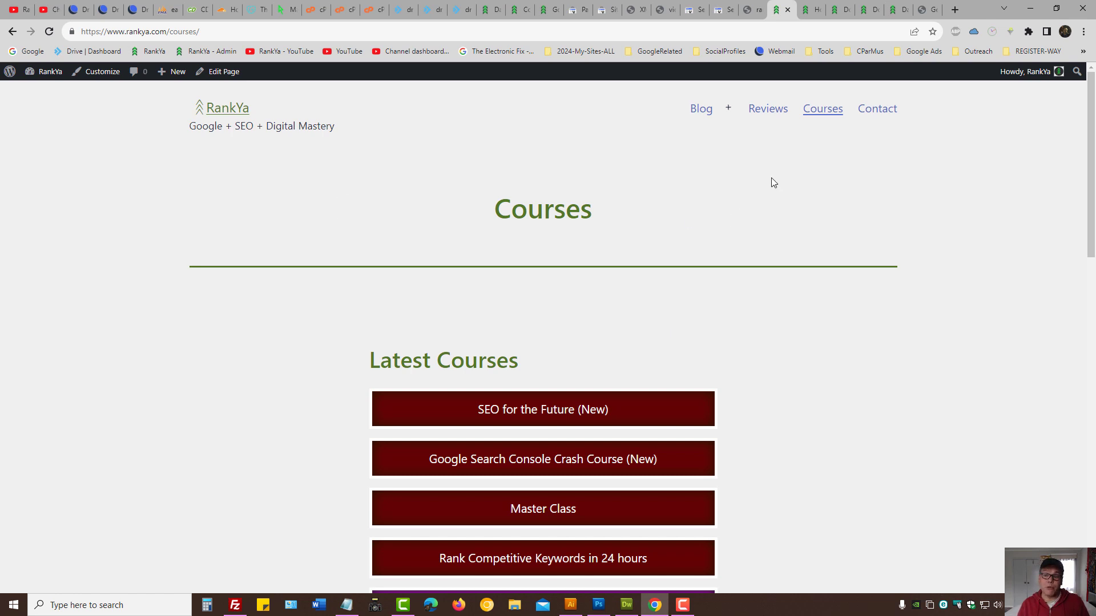
left_click(811, 10)
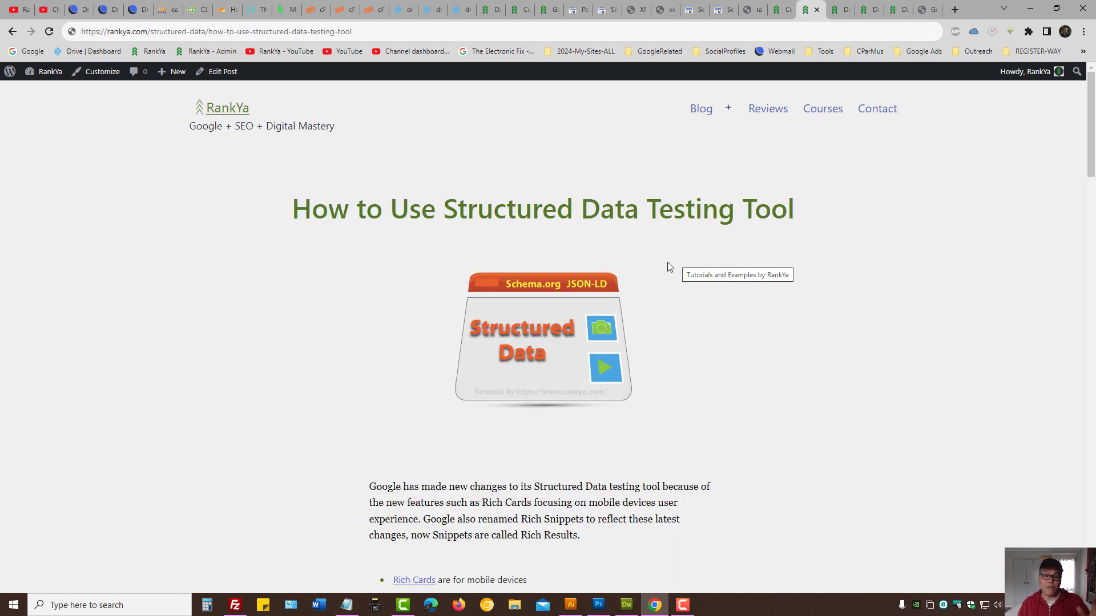
left_click(207, 112)
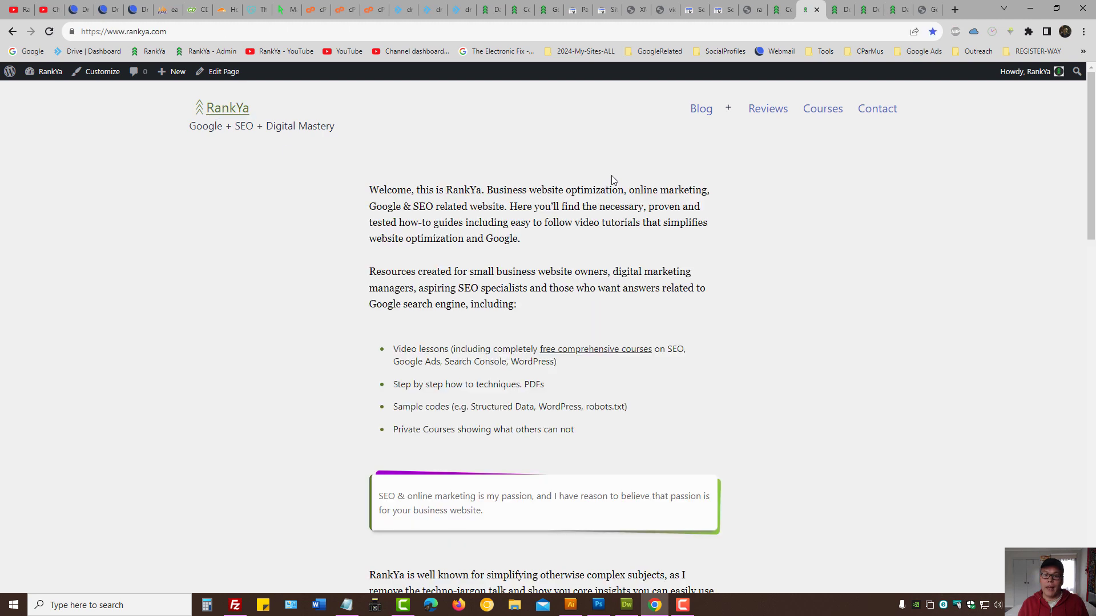
Step: Revisit the Page with redirect report in Search Console and switch to the RankYa channel on YouTube
left_click(578, 8)
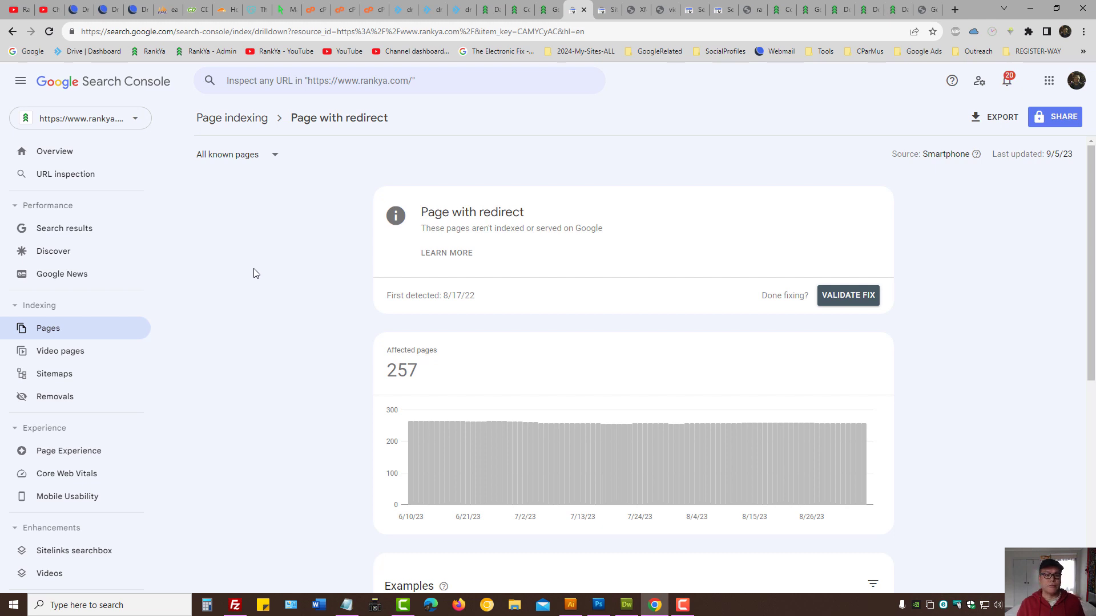
left_click(22, 9)
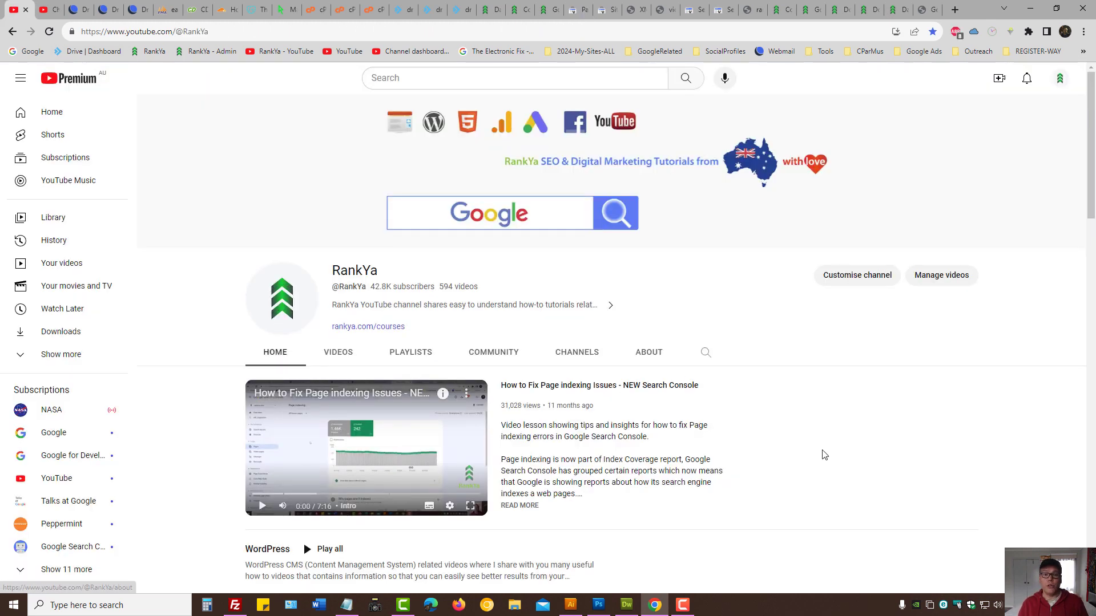